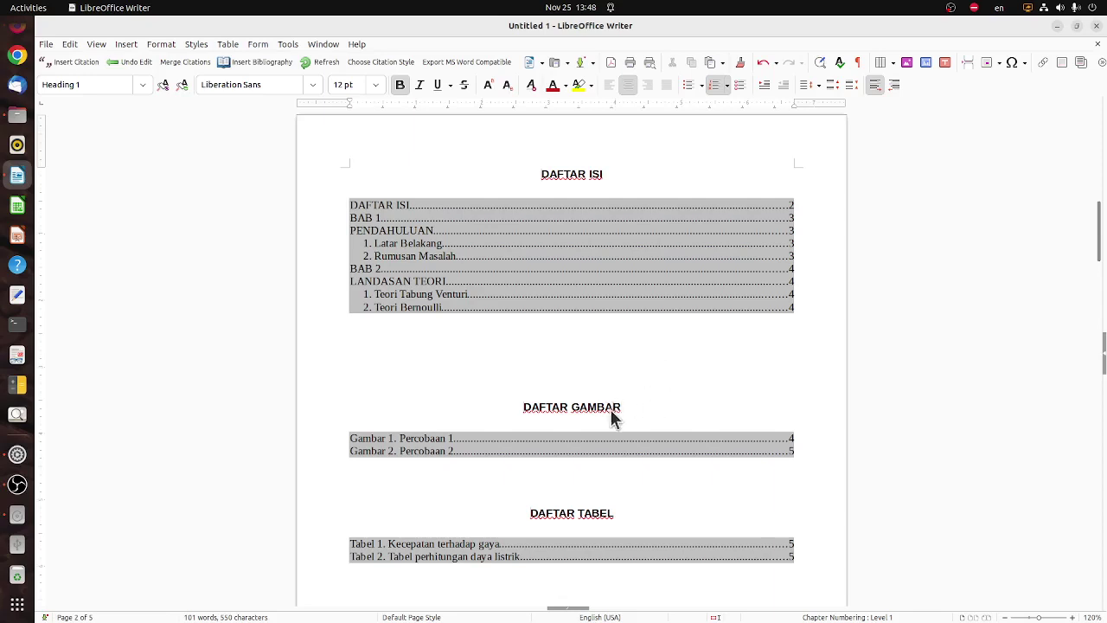
Check the LibreOffice version information and the operating system details, then return to the document
left_click(596, 529)
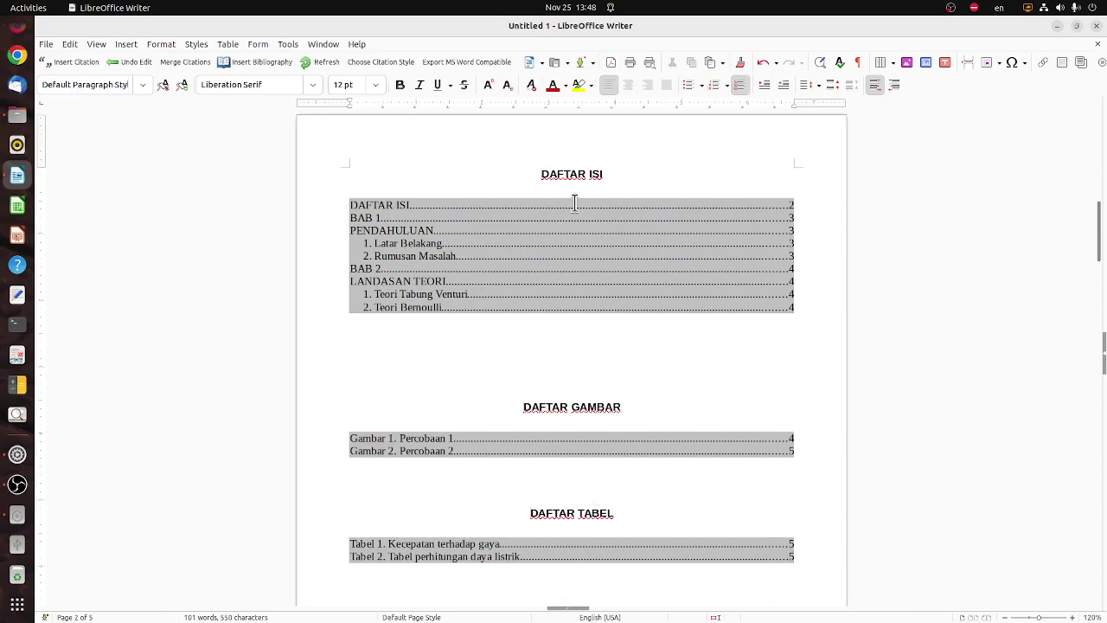
left_click(356, 44)
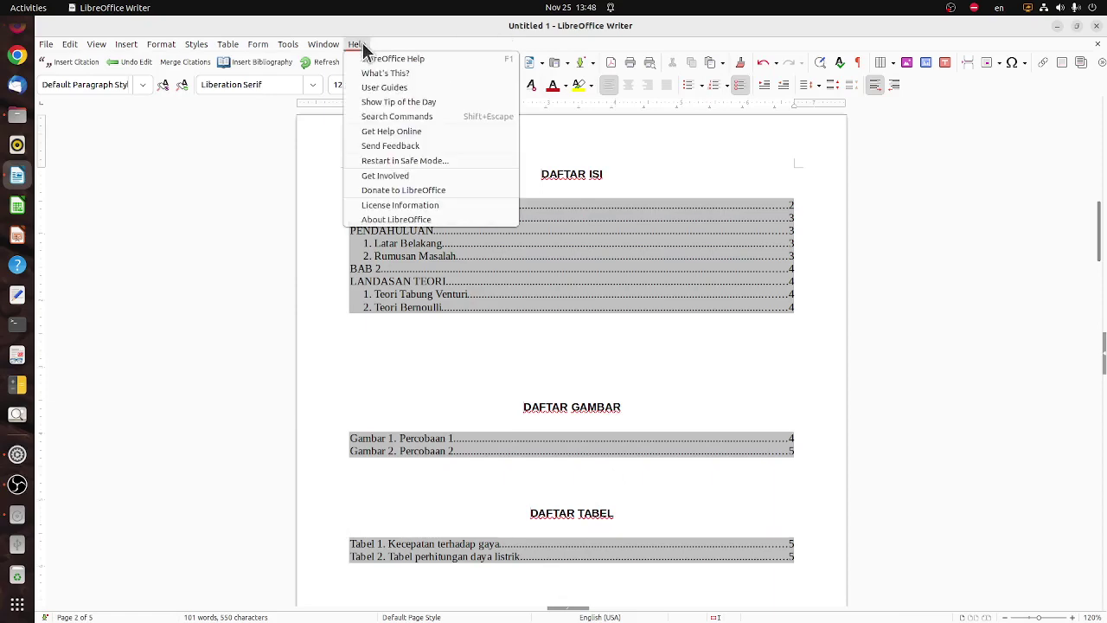
left_click(416, 222)
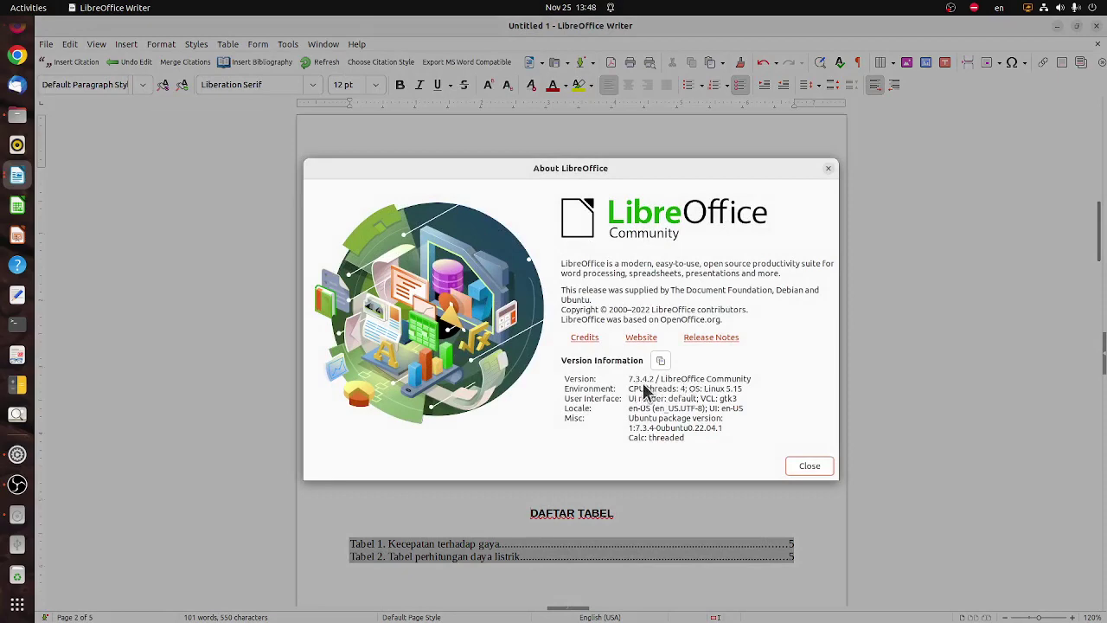
left_click(808, 461)
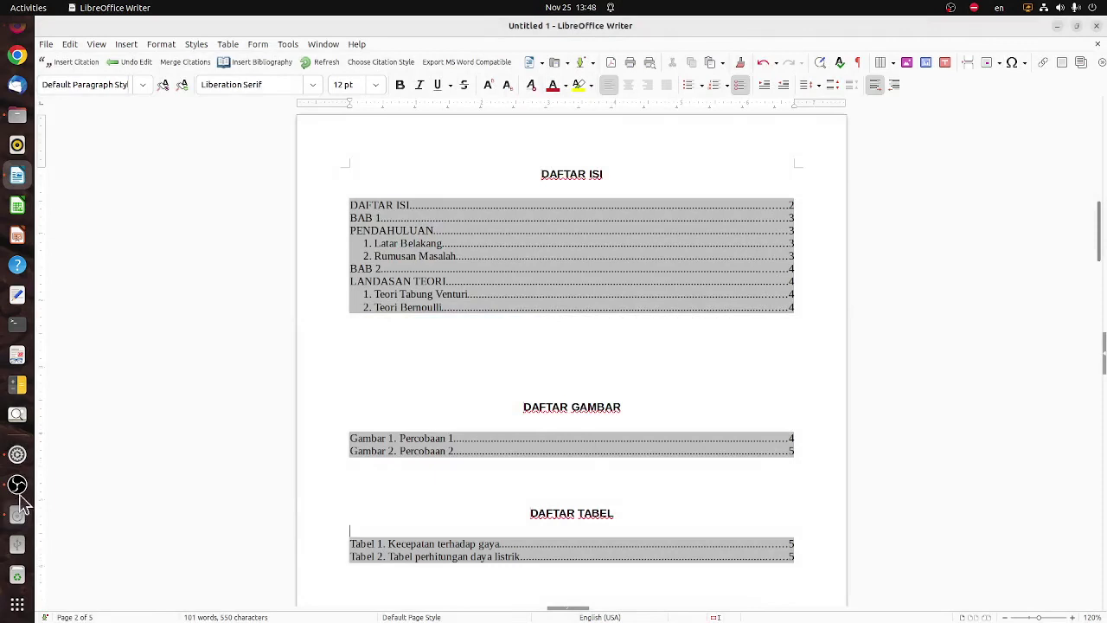
left_click(17, 454)
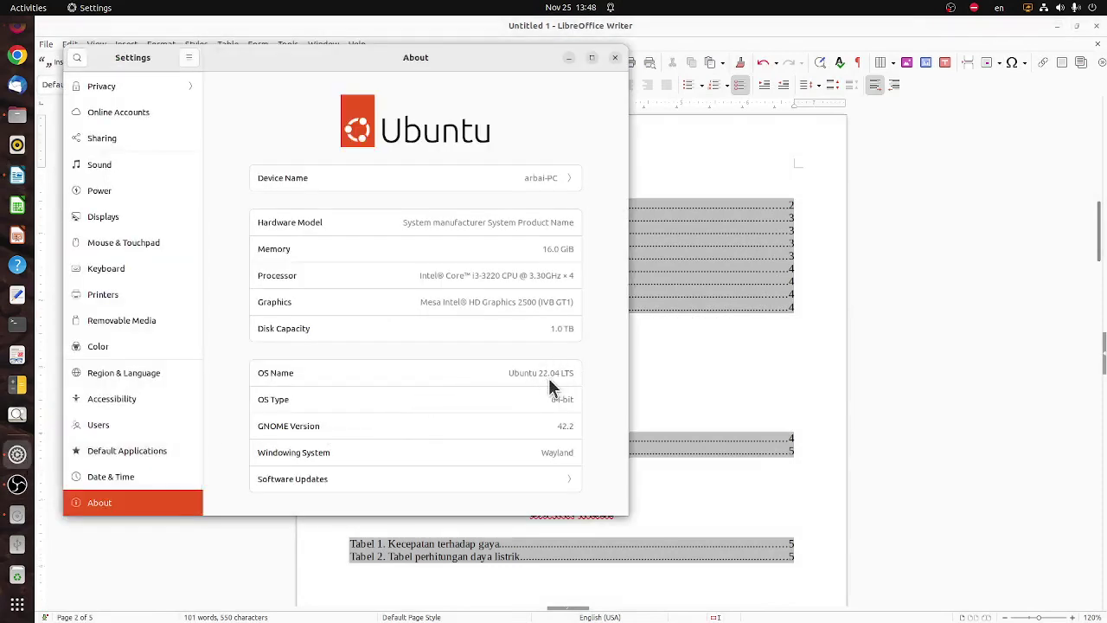
left_click(724, 394)
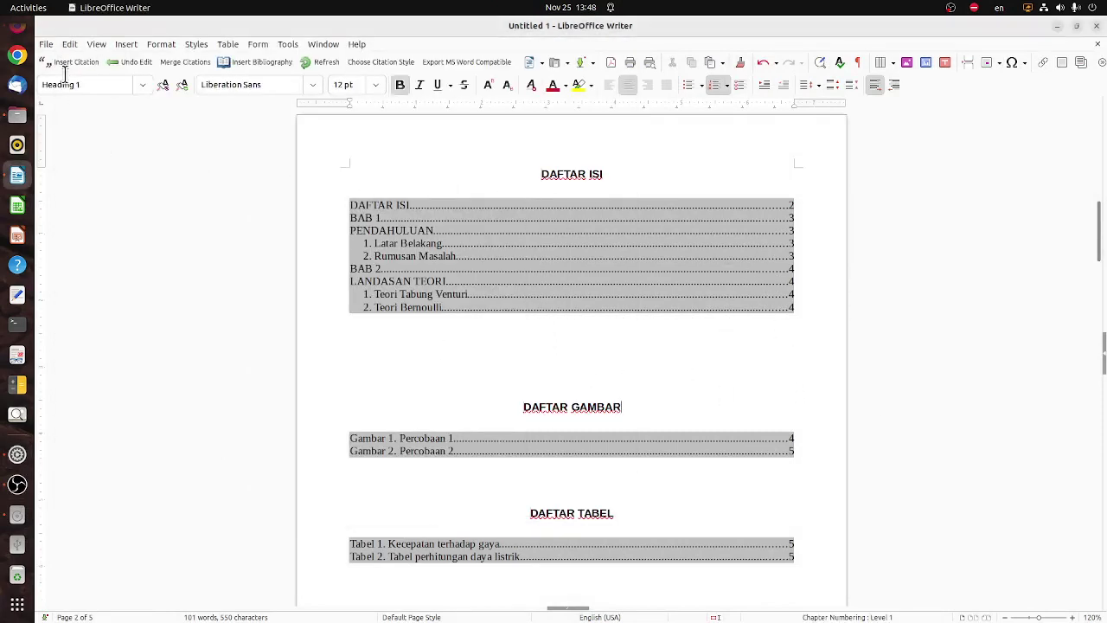
Create a new blank text document
left_click(46, 44)
mouse_move(54, 52)
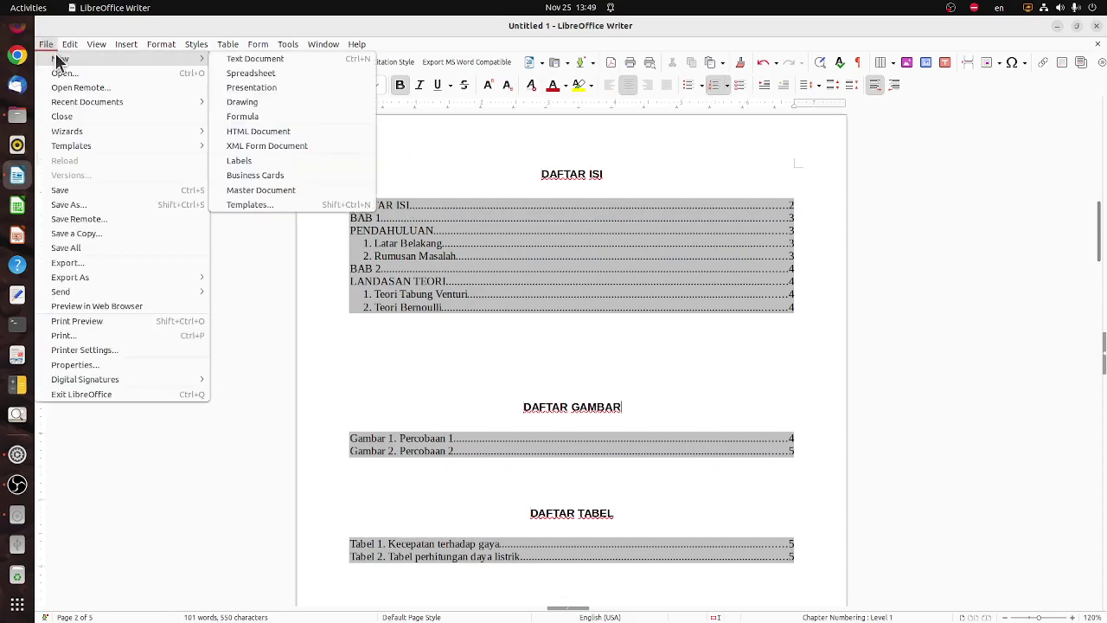
mouse_move(231, 52)
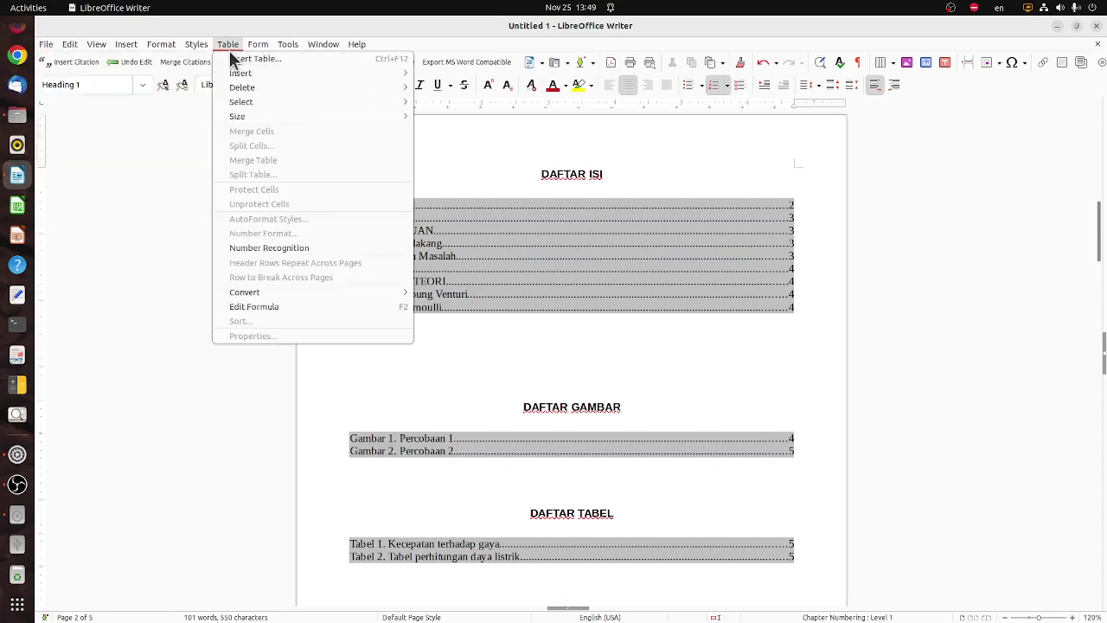
mouse_move(114, 65)
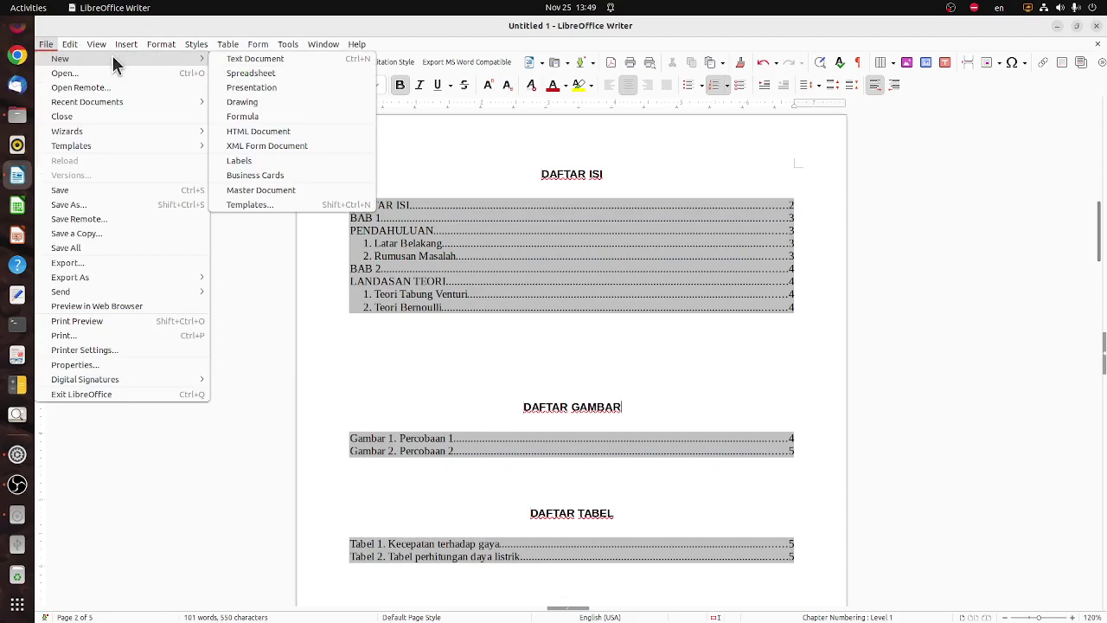
left_click(227, 59)
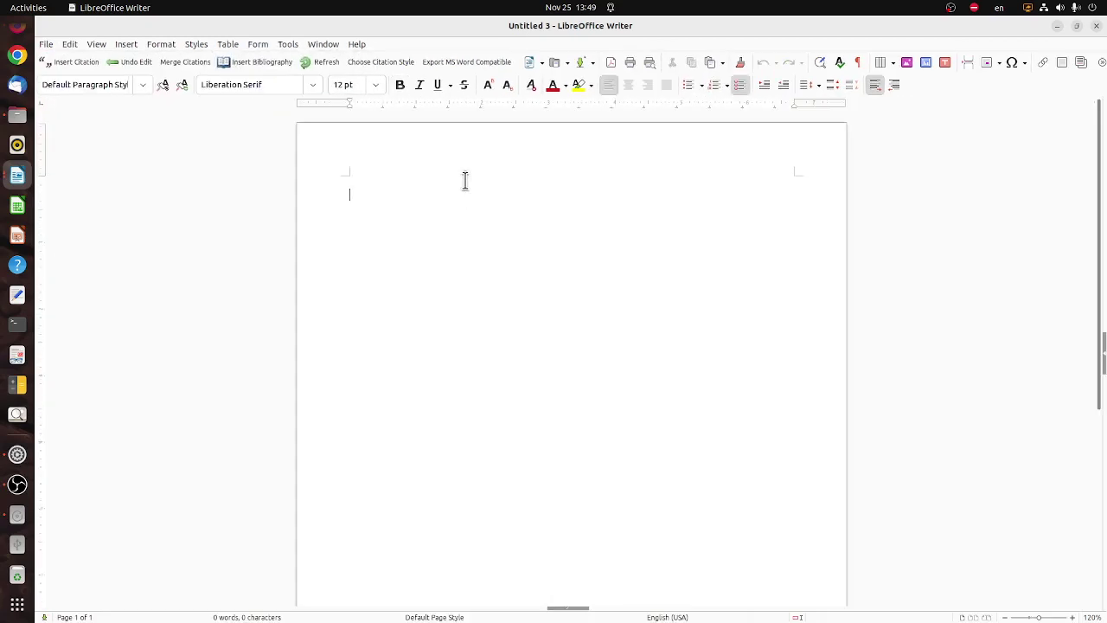
Add enough empty paragraphs to extend the blank document to three pages
key("Return")
key("Return")
key("Return")
key("Return")
key("Return")
key("Return")
key("Return")
key("Return")
key("Return")
key("Return")
key("Return")
key("Return")
key("Return")
key("Return")
key("Return")
key("Return")
key("Return")
key("Return")
key("Return")
key("Return")
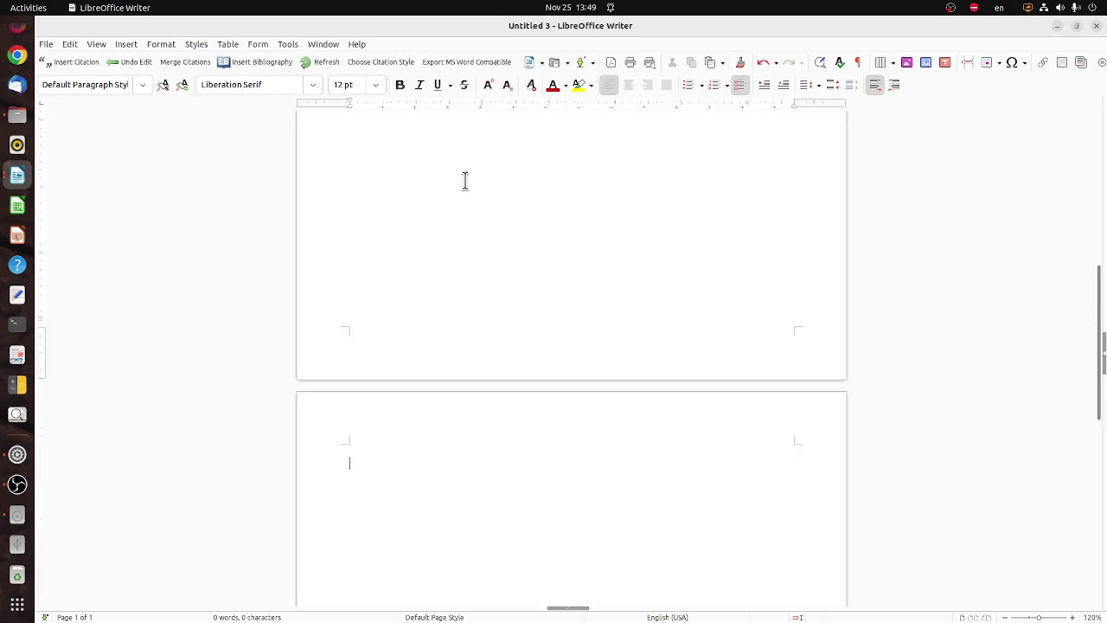
key("Return")
key("Return")
key("Return")
key("Return")
key("Return")
key("Return")
key("Return")
key("Return")
key("Return")
key("Return")
key("Return")
key("Return")
key("Return")
key("Return")
key("Return")
key("Return")
key("Return")
key("Return")
key("Return")
key("Return")
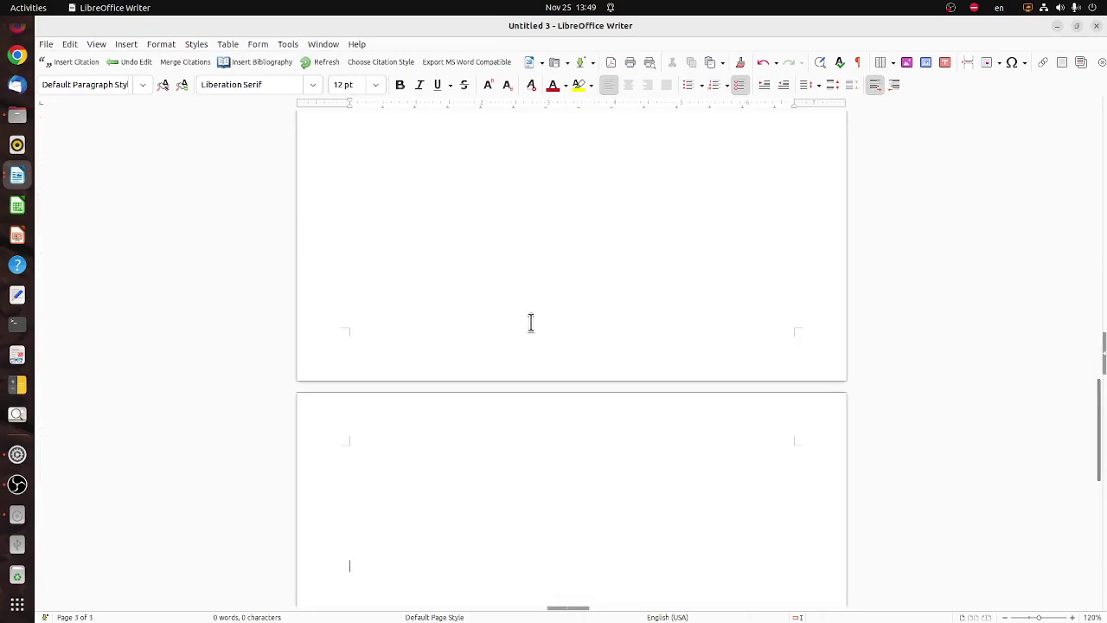
Enter the title "DAFTAR ISI" on the first line of page 2
scroll(535, 304, "up", 12)
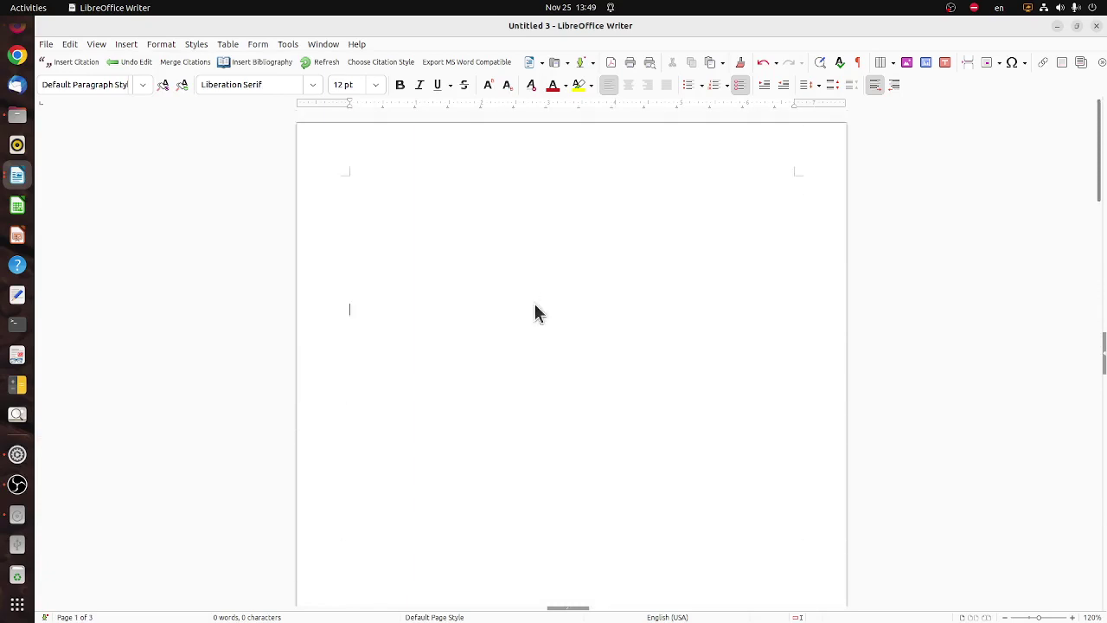
scroll(535, 294, "down", 12)
scroll(536, 279, "down", 4)
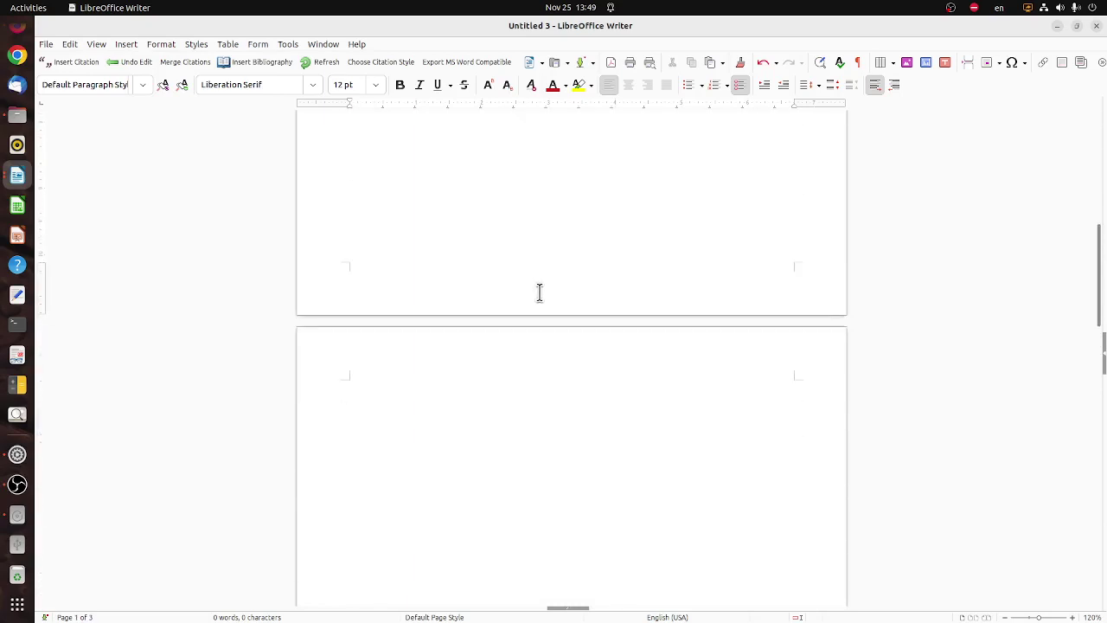
left_click(496, 390)
type("DAFTAR")
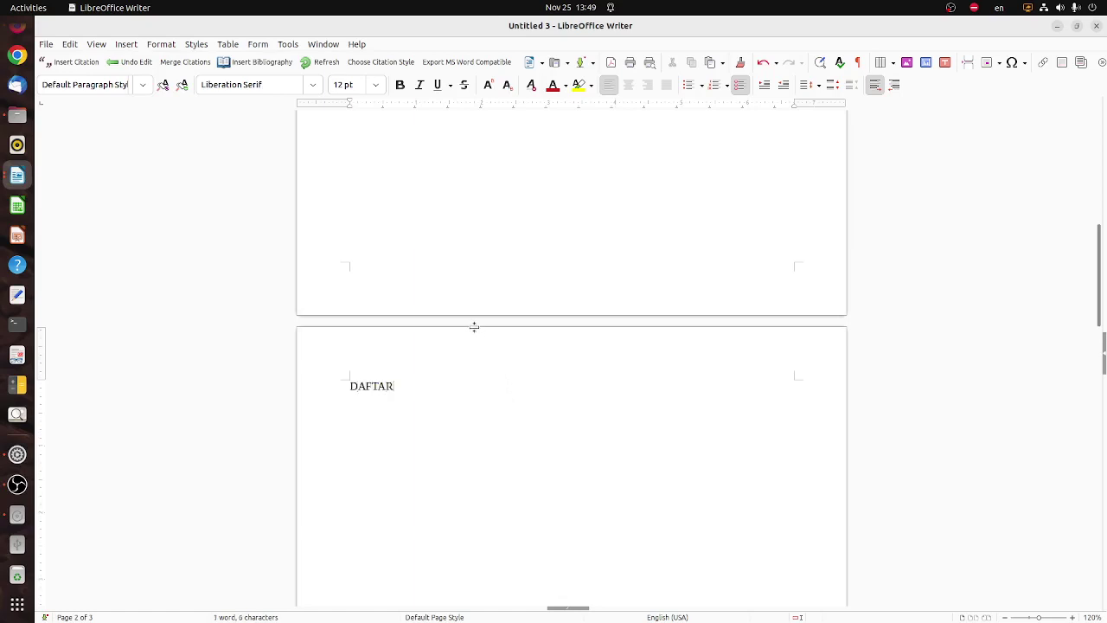
type(" ISI")
Format the DAFTAR ISI title with the Heading 1 style, 12 pt font size and centered alignment
key("shift+Home")
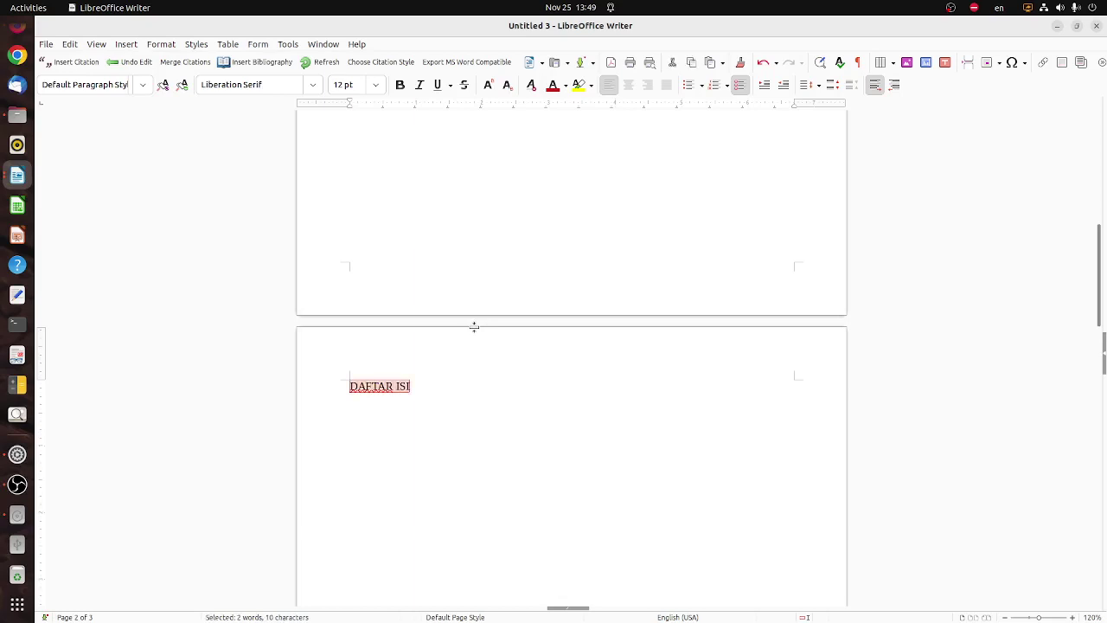
left_click(143, 90)
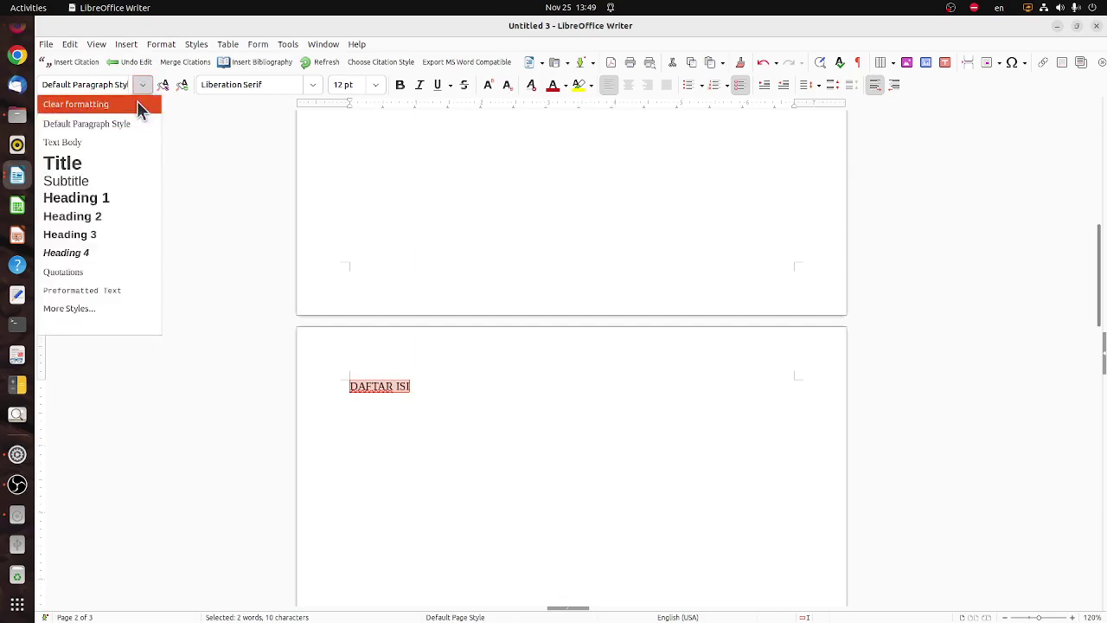
left_click(101, 197)
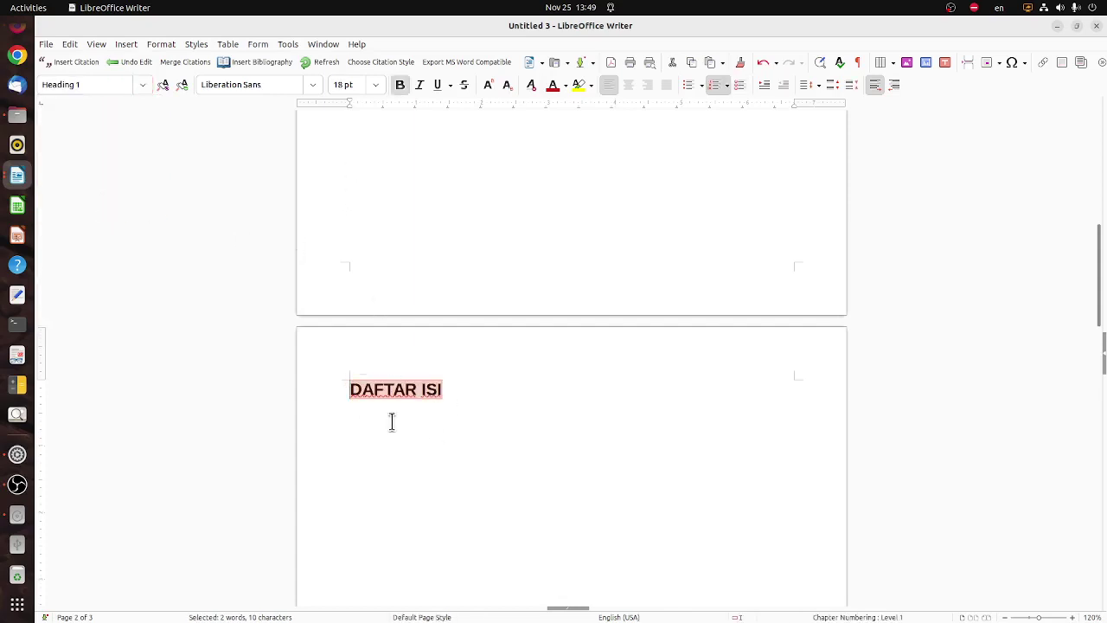
left_click(376, 84)
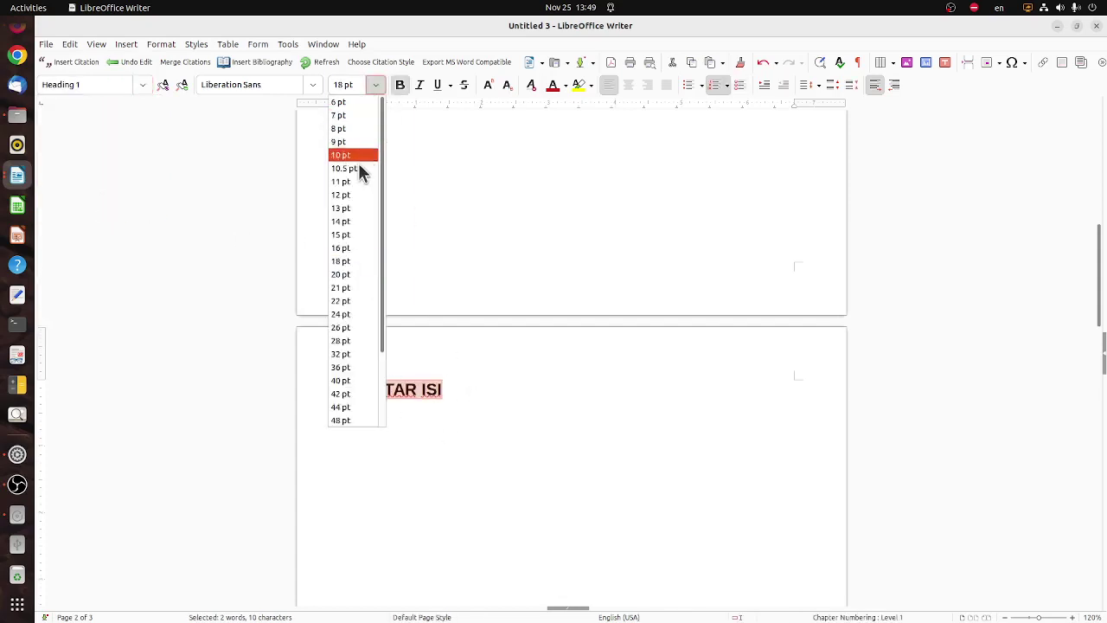
left_click(351, 197)
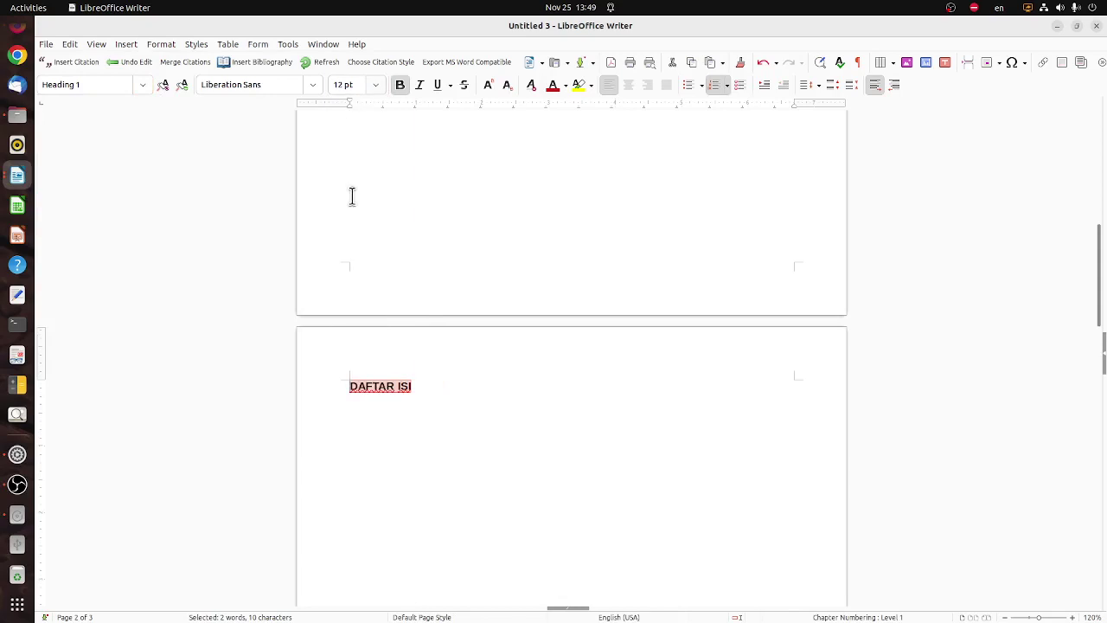
left_click(629, 90)
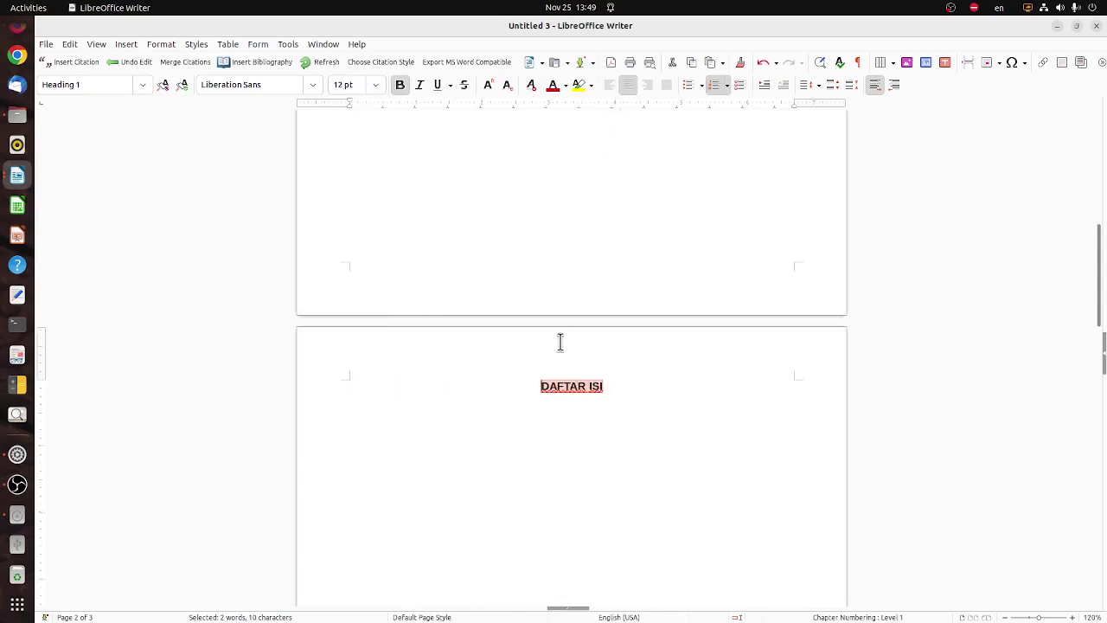
Enter the chapter title "BAB 1" and "PENDAHULUAN" on two separate lines at the beginning of page 3
left_click(551, 422)
scroll(558, 414, "down", 3)
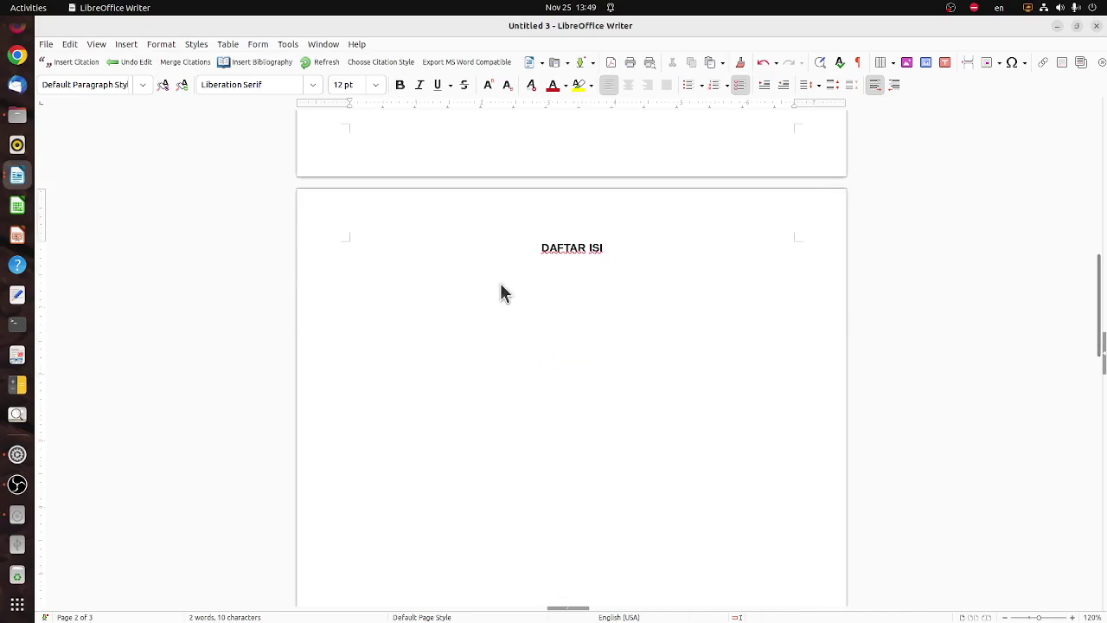
key("Return")
key("Return")
scroll(524, 268, "down", 2)
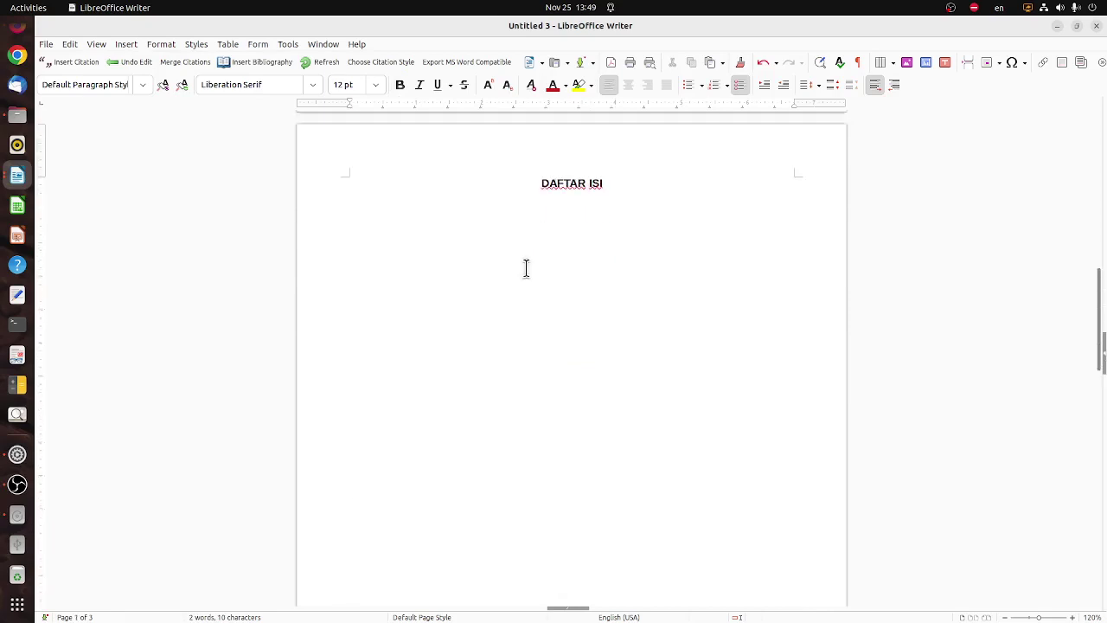
scroll(526, 269, "down", 10)
left_click(485, 356)
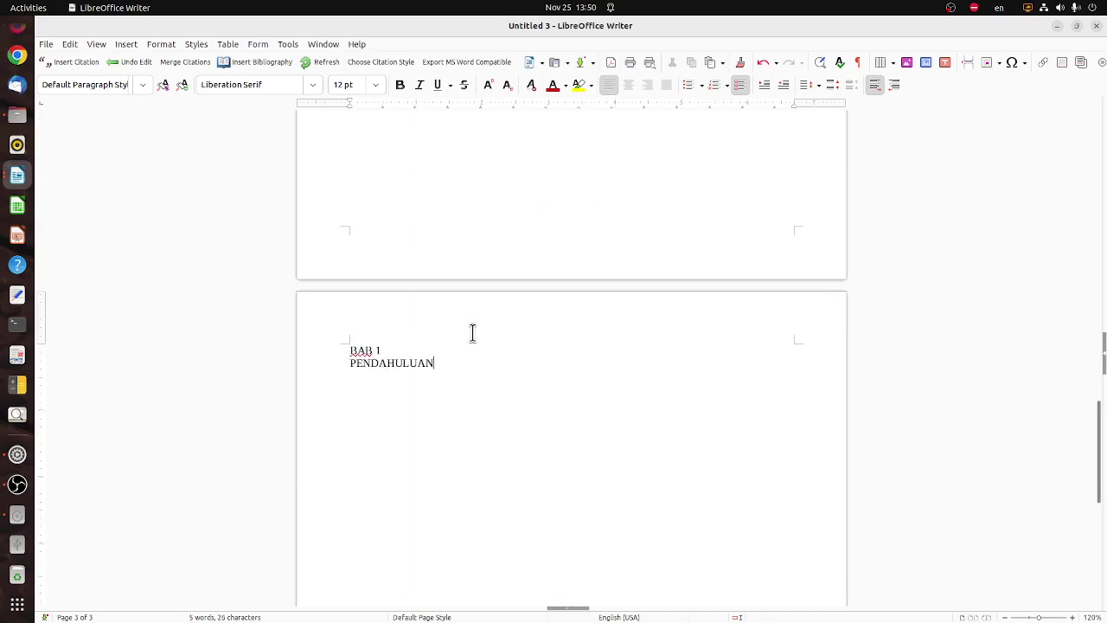
key("Return")
Format the BAB 1 and PENDAHULUAN lines with the Heading 1 style, centered alignment and 12 pt font size
key("shift+Down")
key("shift+End")
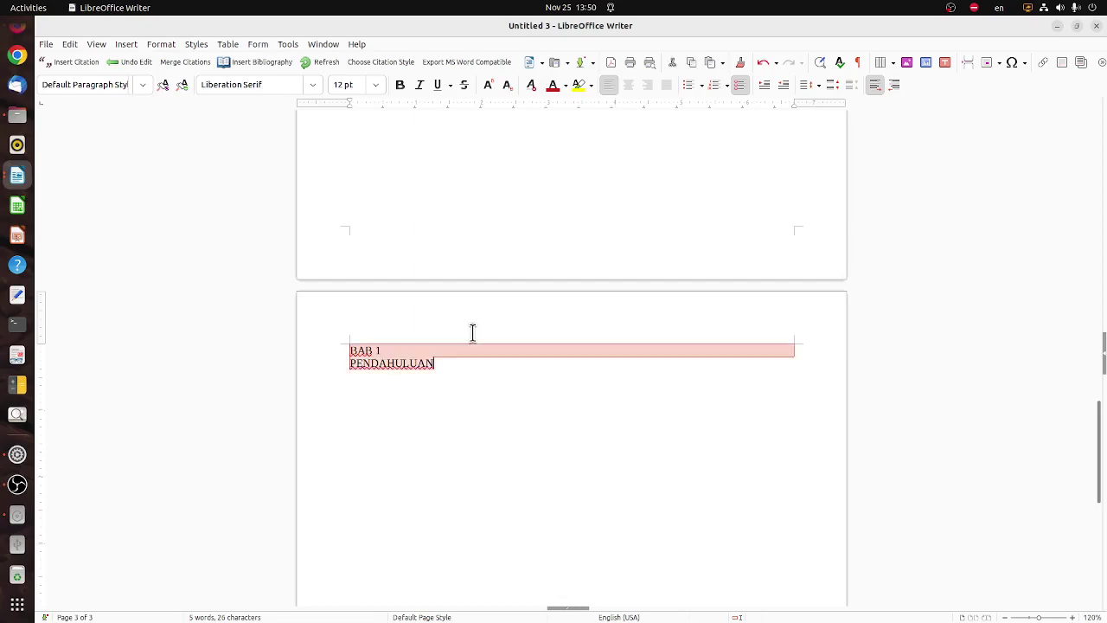
left_click(142, 85)
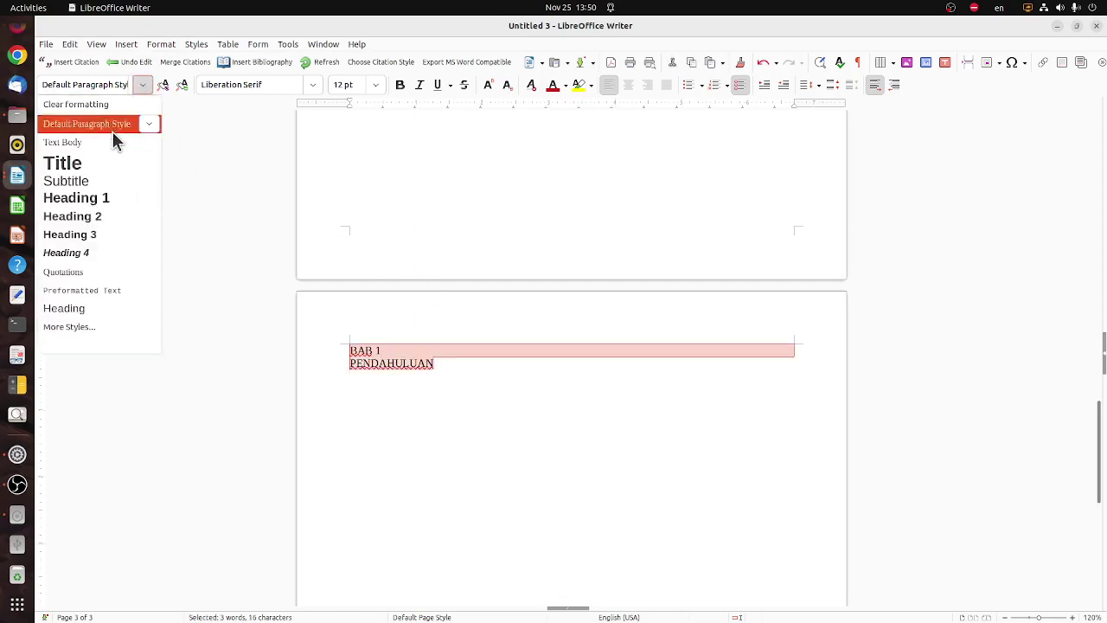
left_click(115, 197)
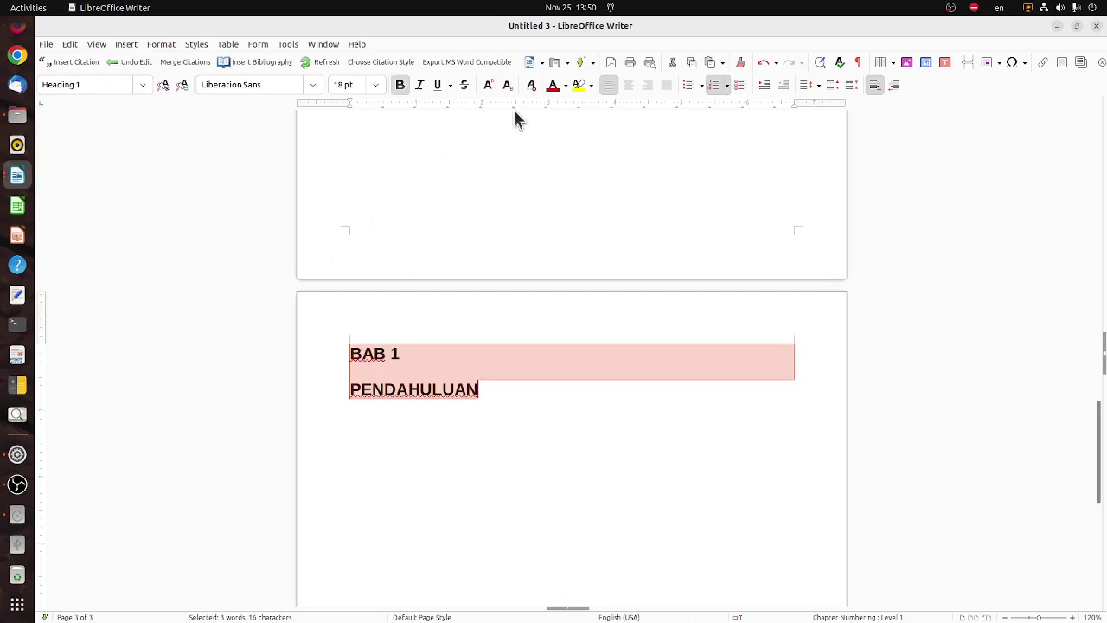
left_click(623, 86)
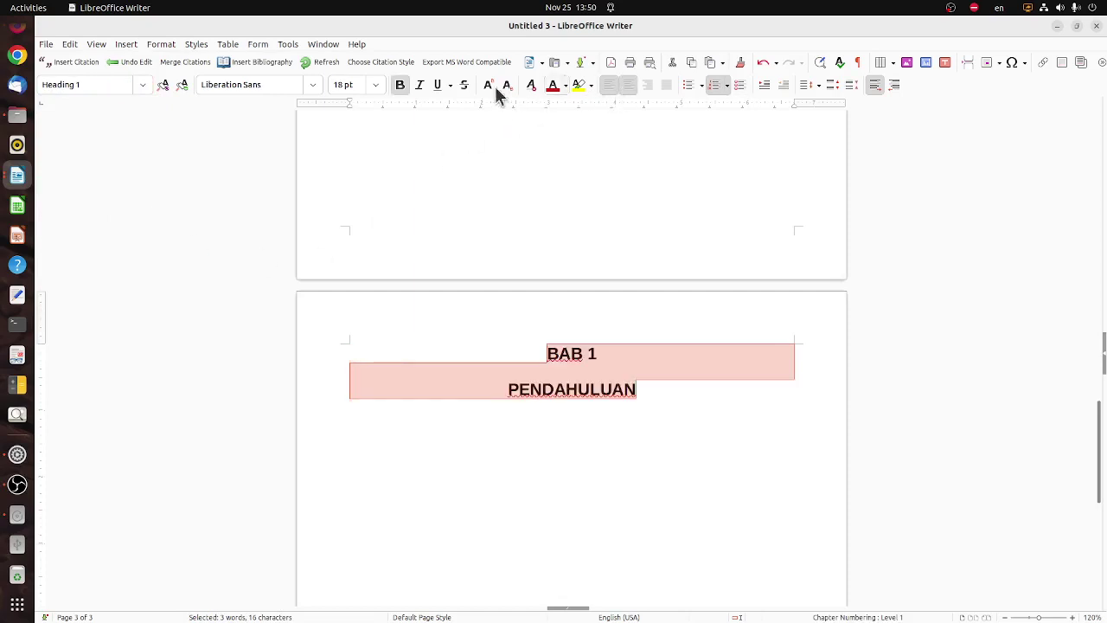
left_click(374, 86)
left_click(349, 196)
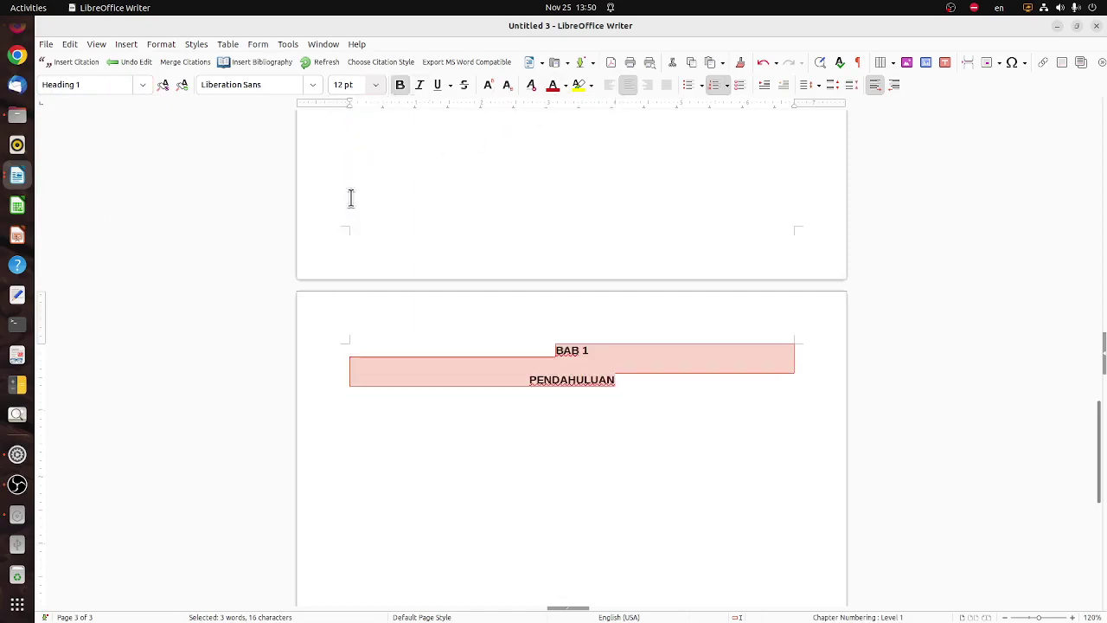
Remove the paragraph spacing above and below the BAB 1 and PENDAHULUAN lines, then hide the sidebar
left_click(1104, 353)
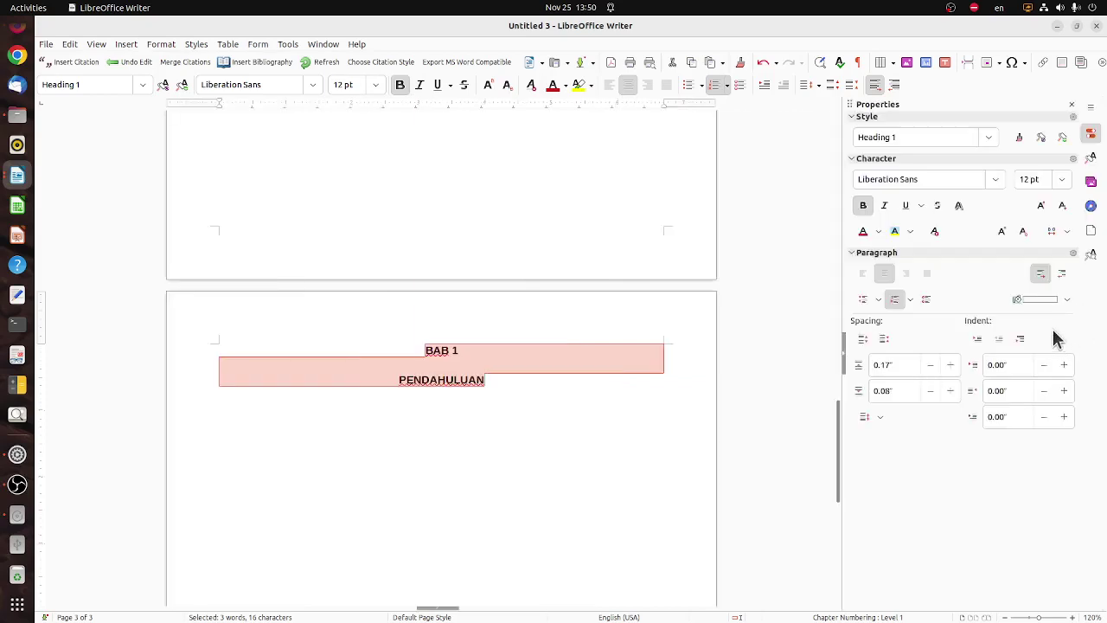
left_click(1091, 137)
left_click(1091, 136)
left_click_drag(934, 368, 934, 396)
left_click(518, 396)
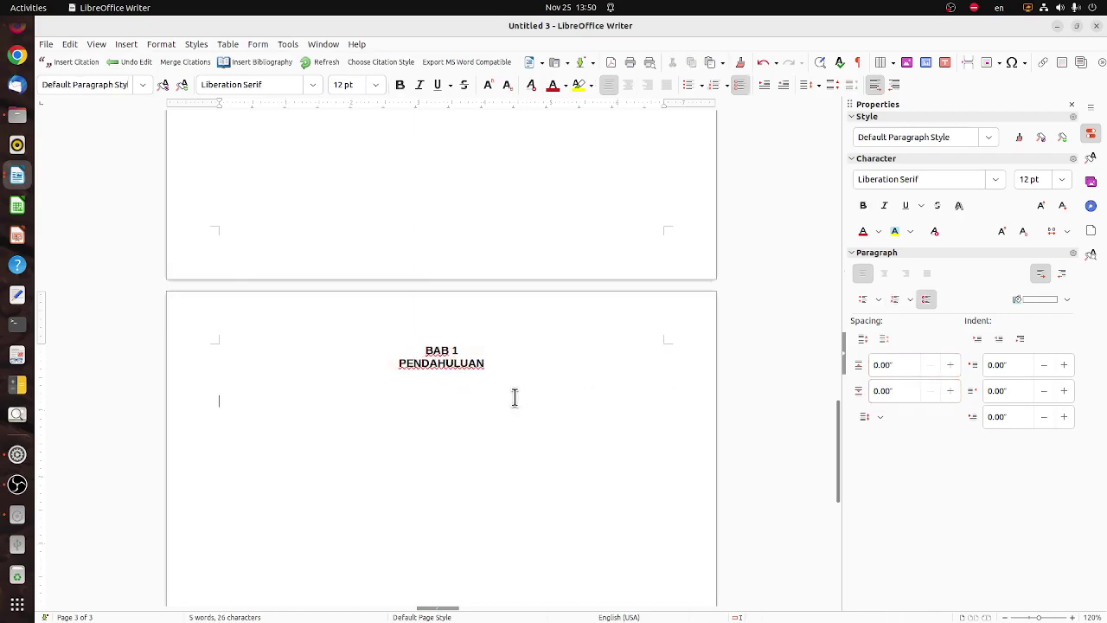
left_click(846, 348)
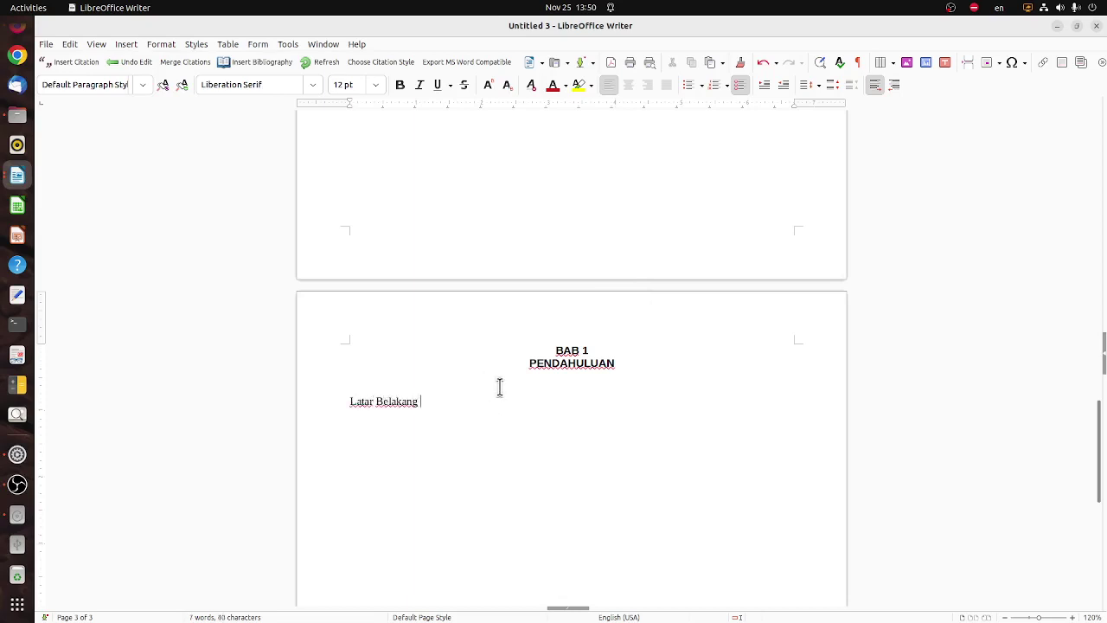
Add the subheading "Latar Belakang" below the chapter title and apply the Heading 2 style
key("shift+Home")
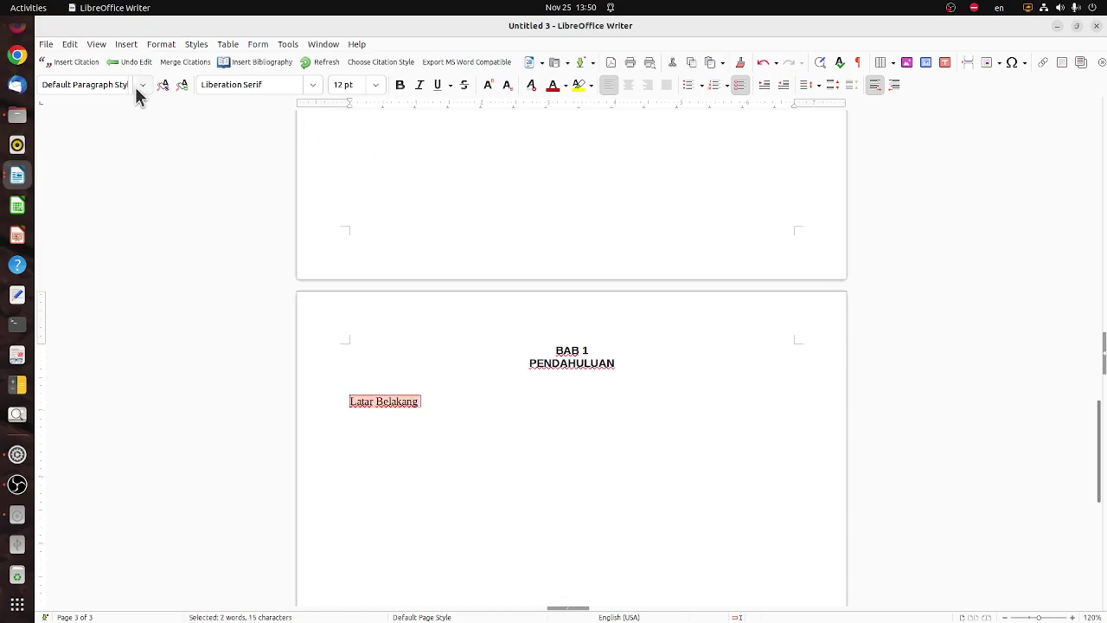
left_click(137, 89)
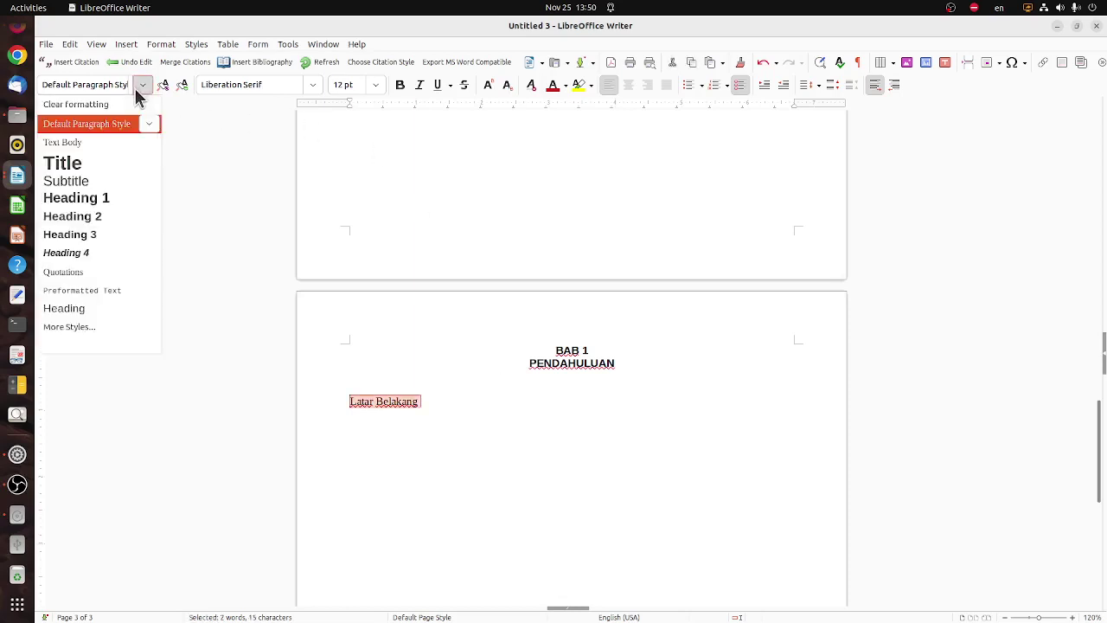
left_click(104, 220)
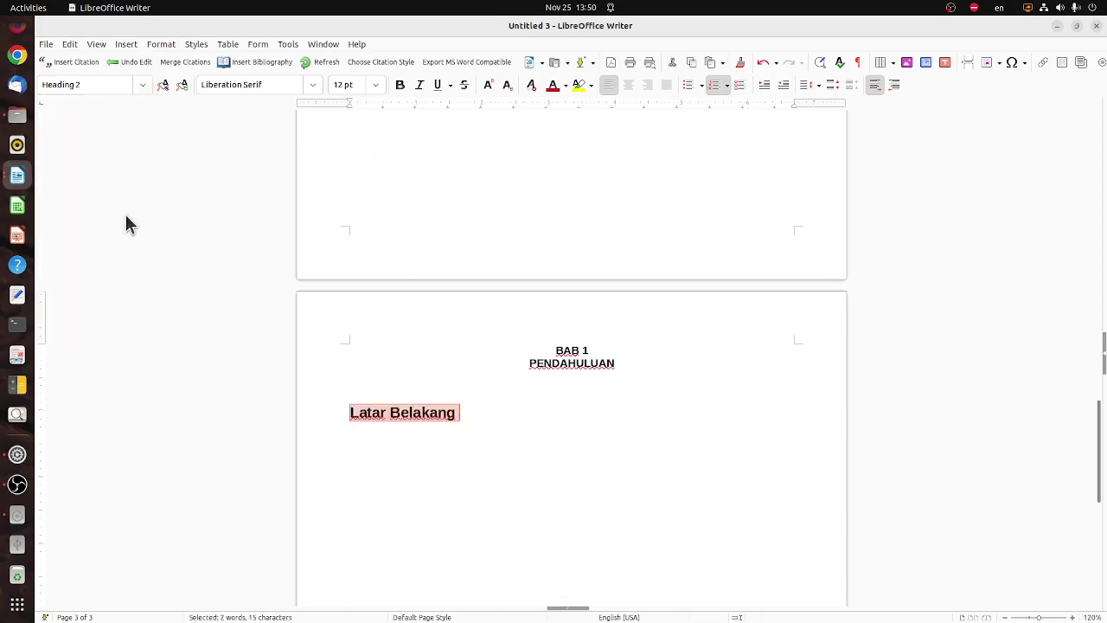
Set the "Latar Belakang" subheading to 12 pt and apply the 1., 2., 3. numbering format
left_click(376, 86)
left_click(346, 196)
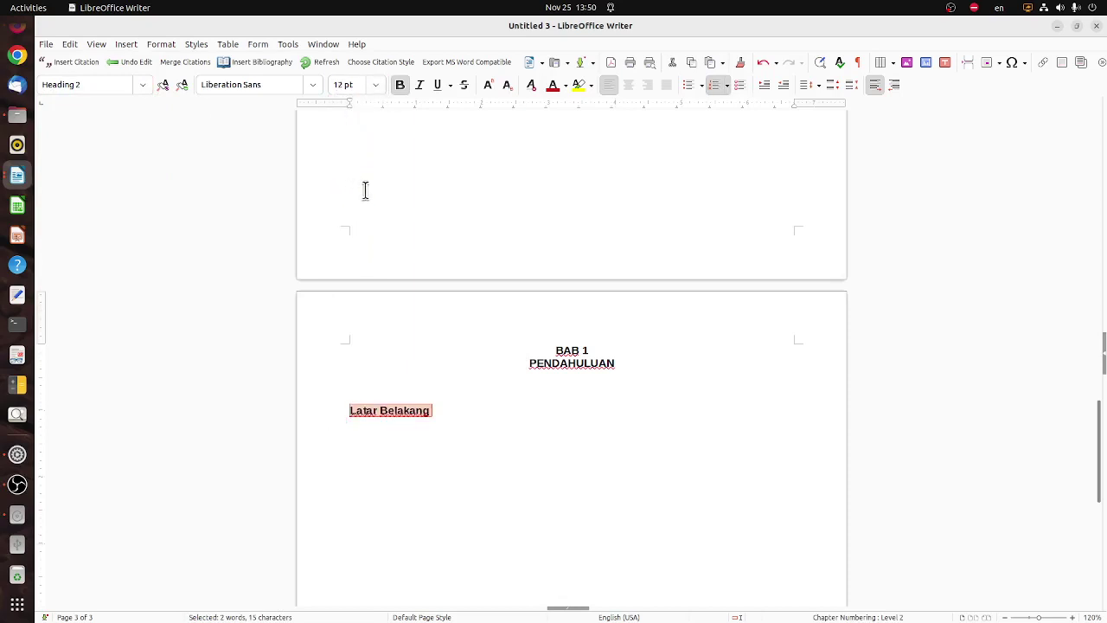
left_click(727, 86)
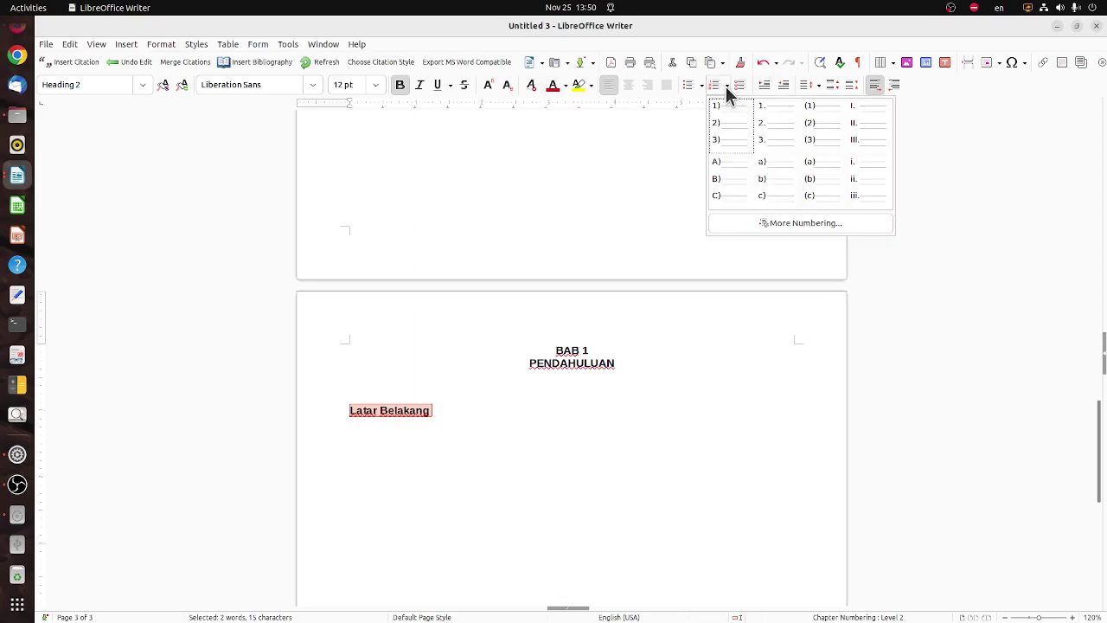
left_click(777, 125)
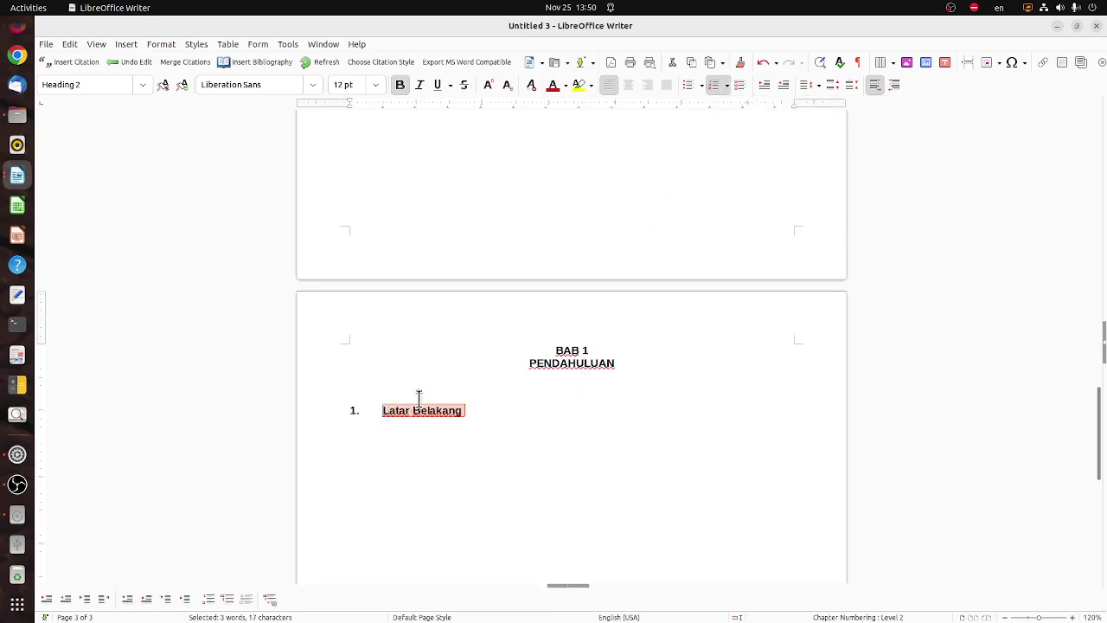
Customize the position of the level 2 numbering by changing its tab stop so "Latar Belakang" sits closer to its number
left_click(725, 87)
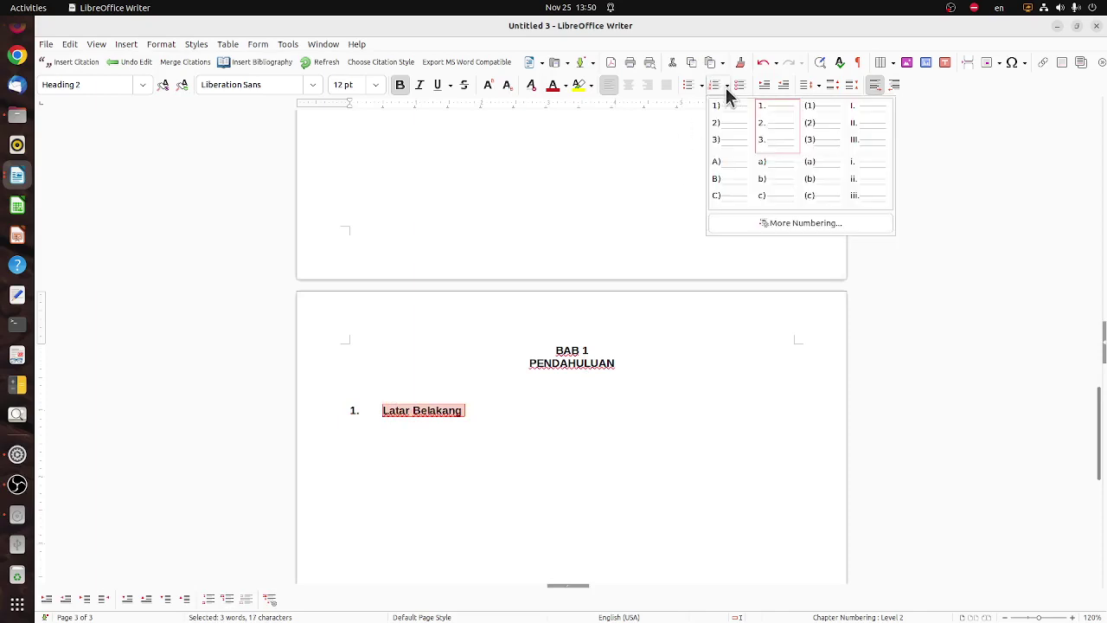
left_click(768, 225)
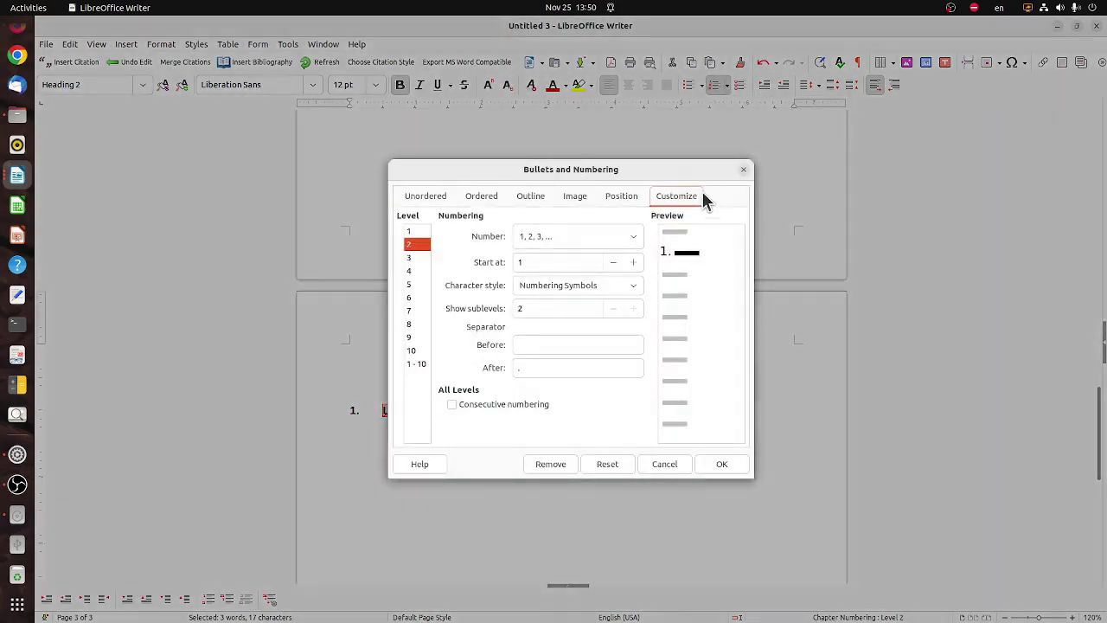
left_click(626, 197)
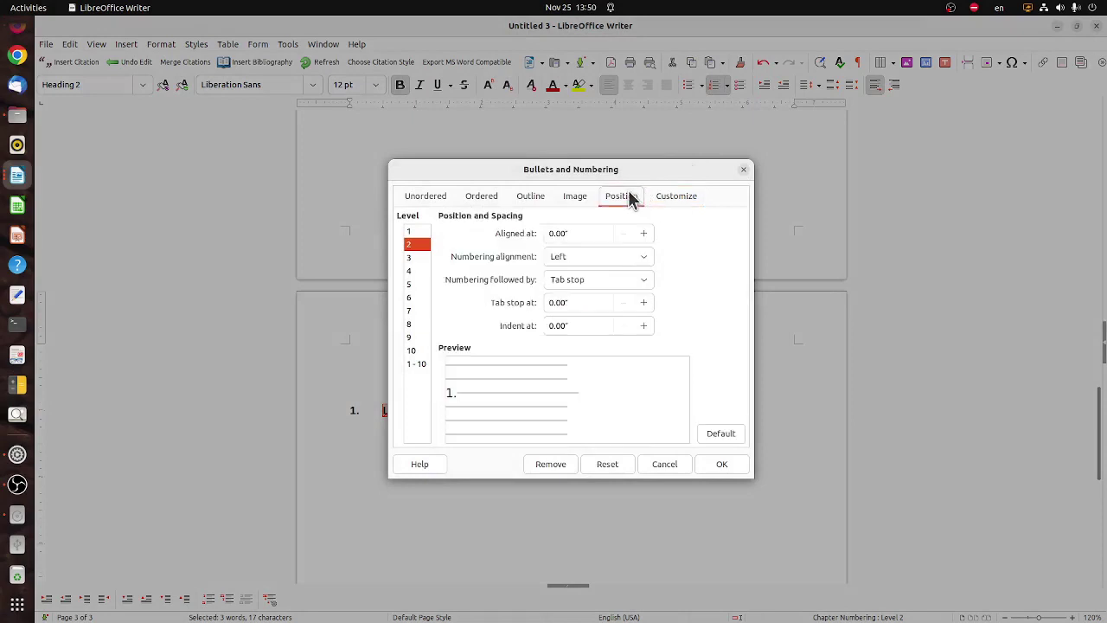
left_click(559, 303)
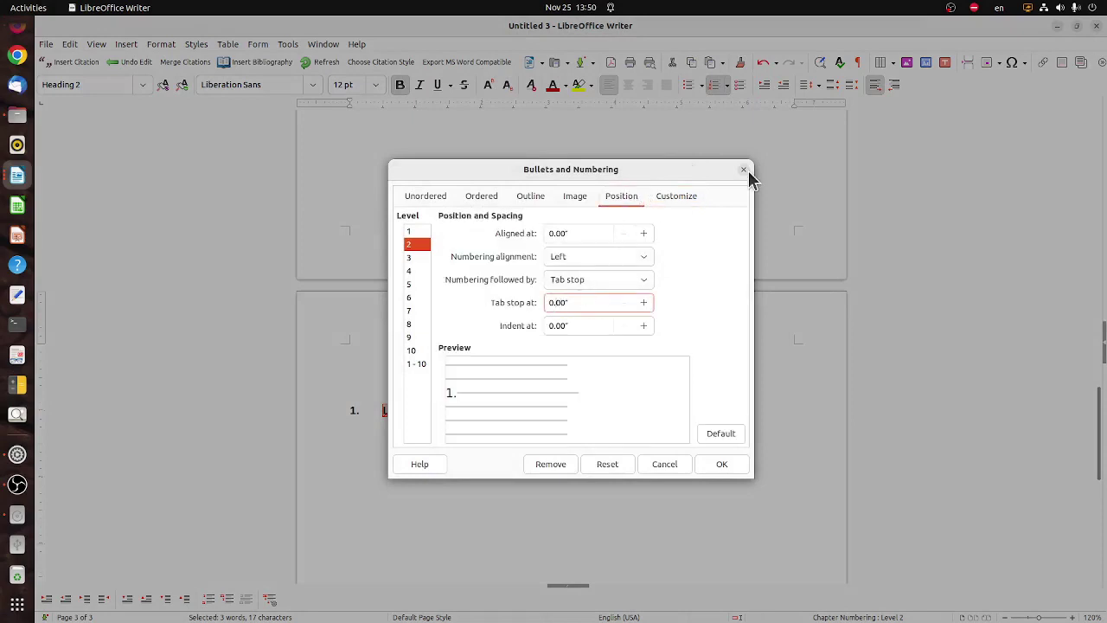
type("0.75")
left_click(723, 465)
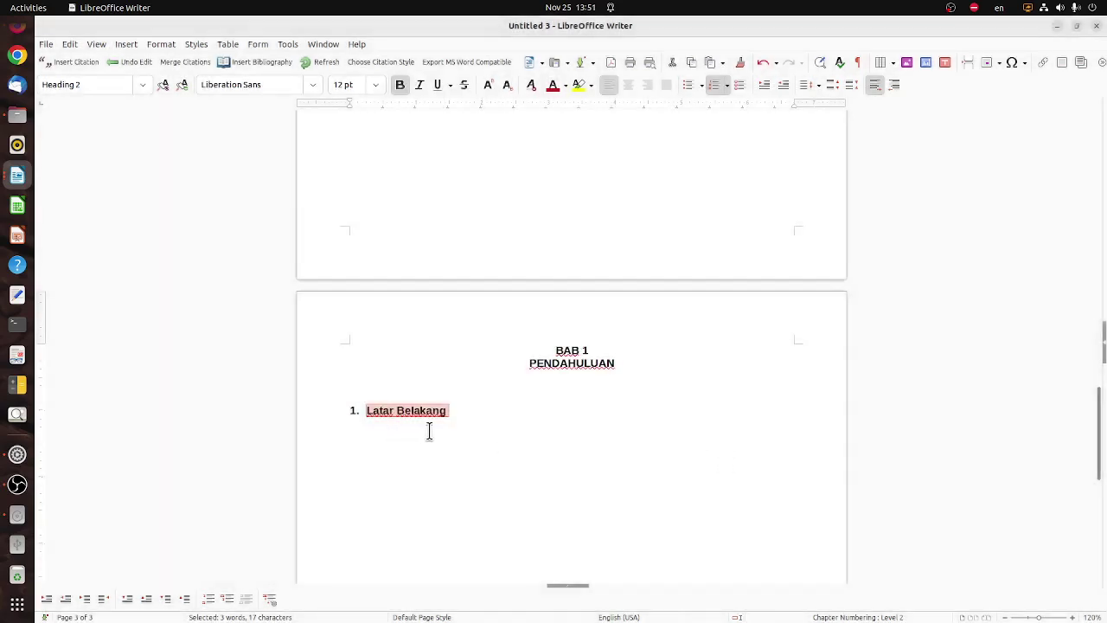
Add two lines of placeholder body text, "Hfsjdihfjsdhfjdskhfkj" and "jhfjkdsdsf", below the "Latar Belakang" subheading
left_click(458, 422)
key("Return")
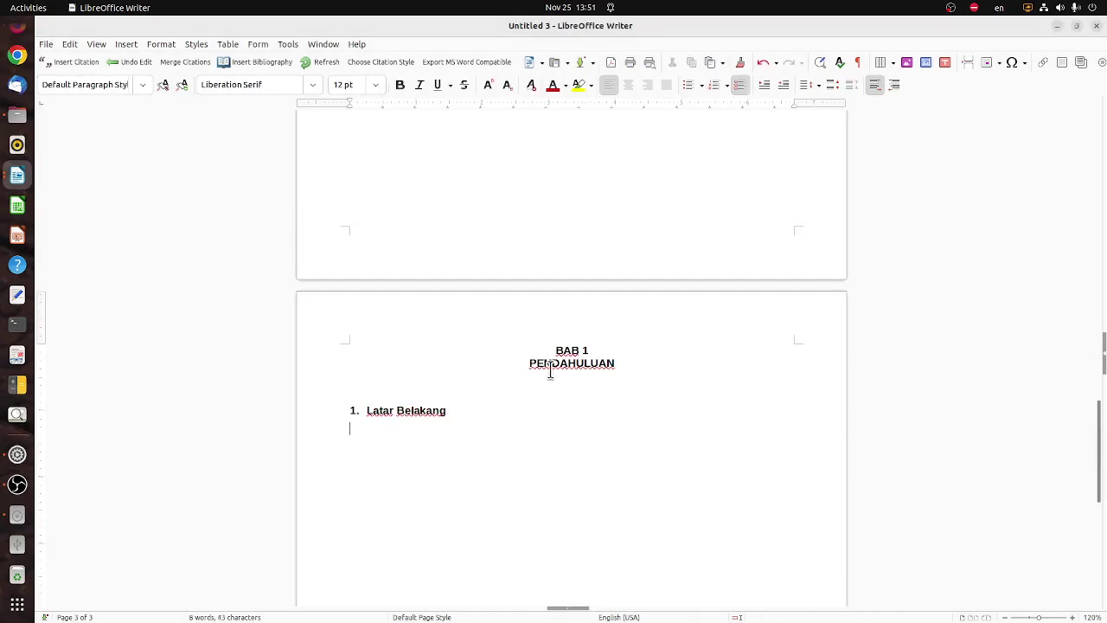
type("hfsjdihfjsdhfjdskhfkj")
key("Return")
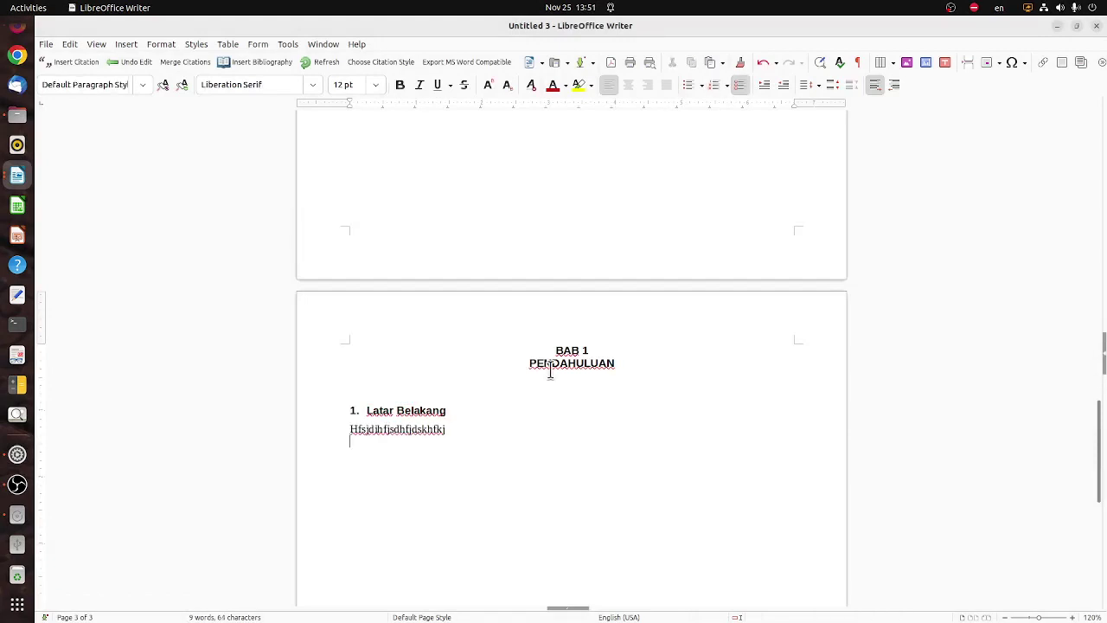
type("jhfjkdsdsf")
key("Return")
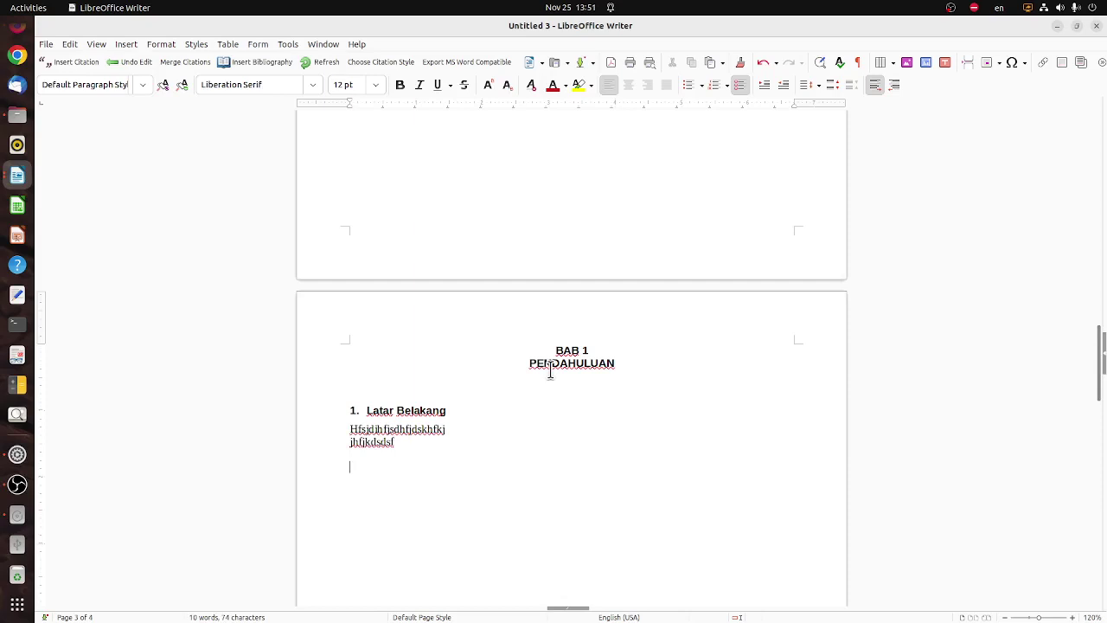
Duplicate the numbered "Latar Belakang" subheading below the body text and change the copy to "Rumusan Masalah"
left_click_drag(482, 420, 338, 424)
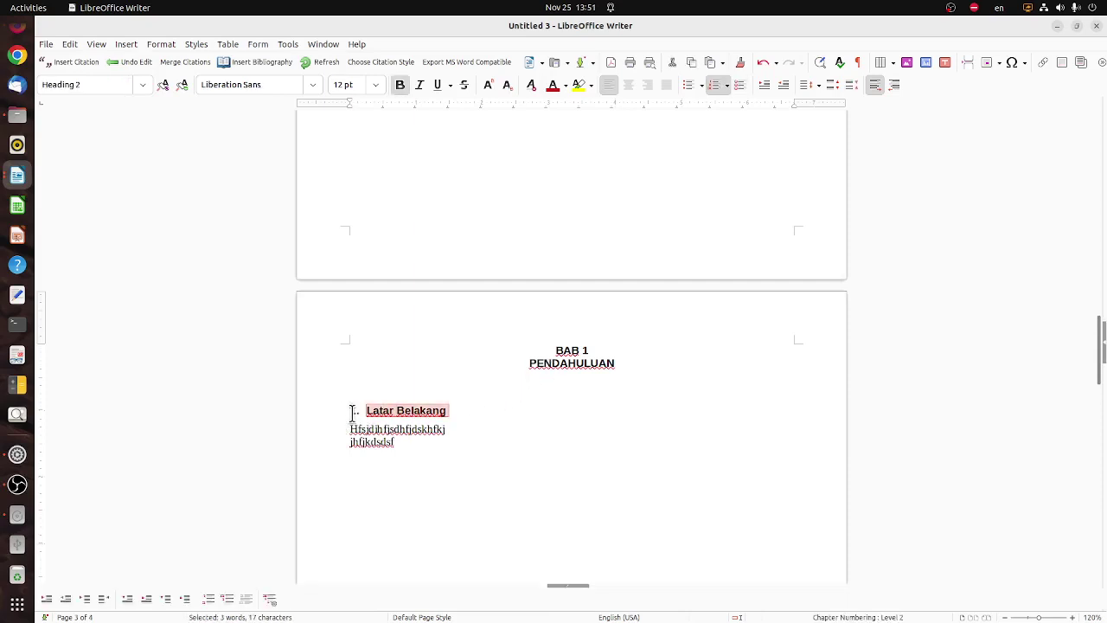
key("ctrl+c")
left_click(378, 470)
key("ctrl+v")
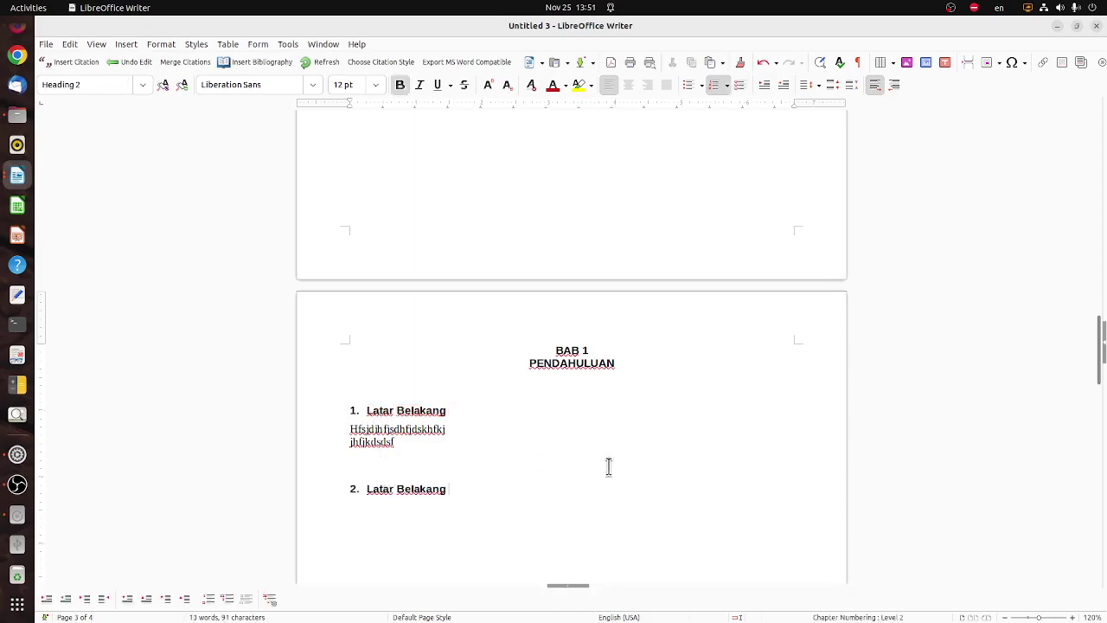
key("BackSpace")
key("BackSpace")
key("BackSpace")
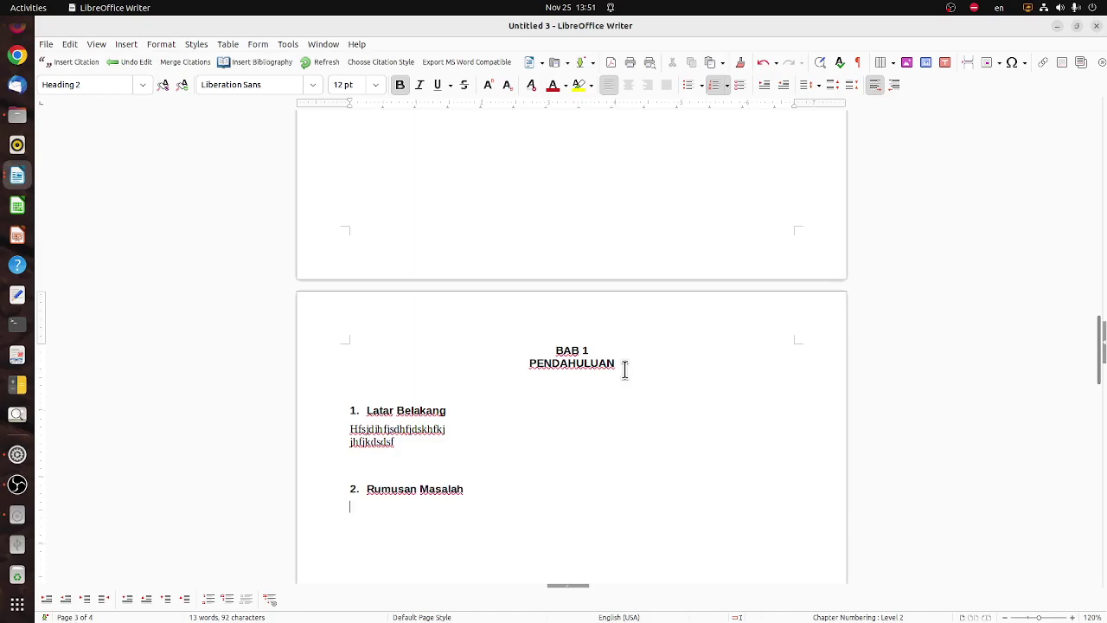
Paste another copy of the numbered subheading below "Rumusan Masalah" and change its text to "Batasan Masalah"
key("Return")
key("ctrl+v")
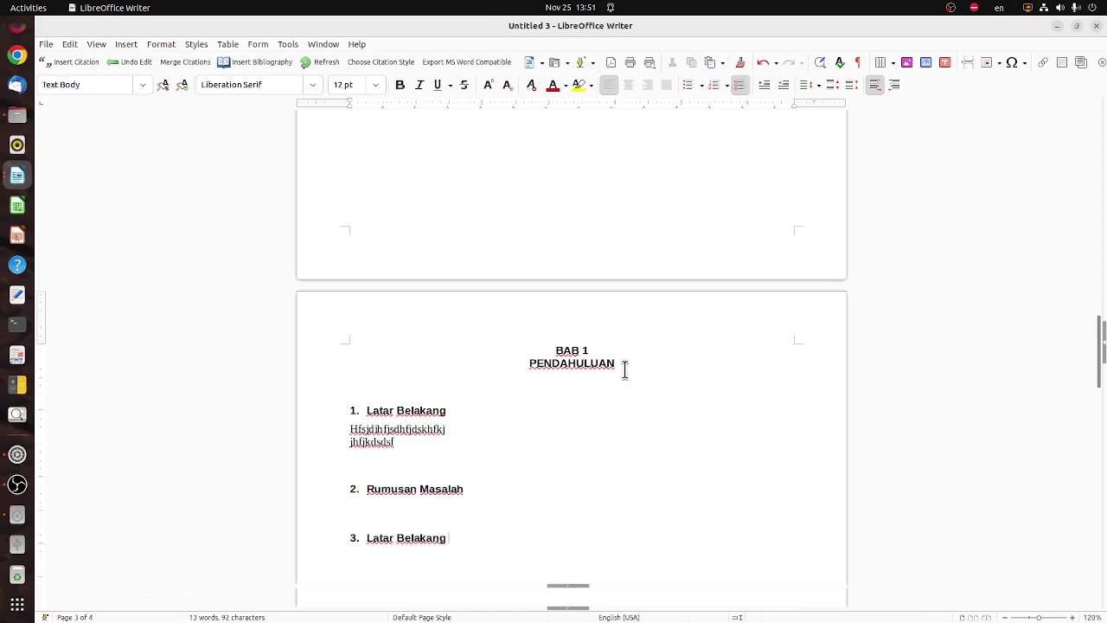
key("BackSpace")
key("BackSpace")
key("BackSpace")
key("BackSpace")
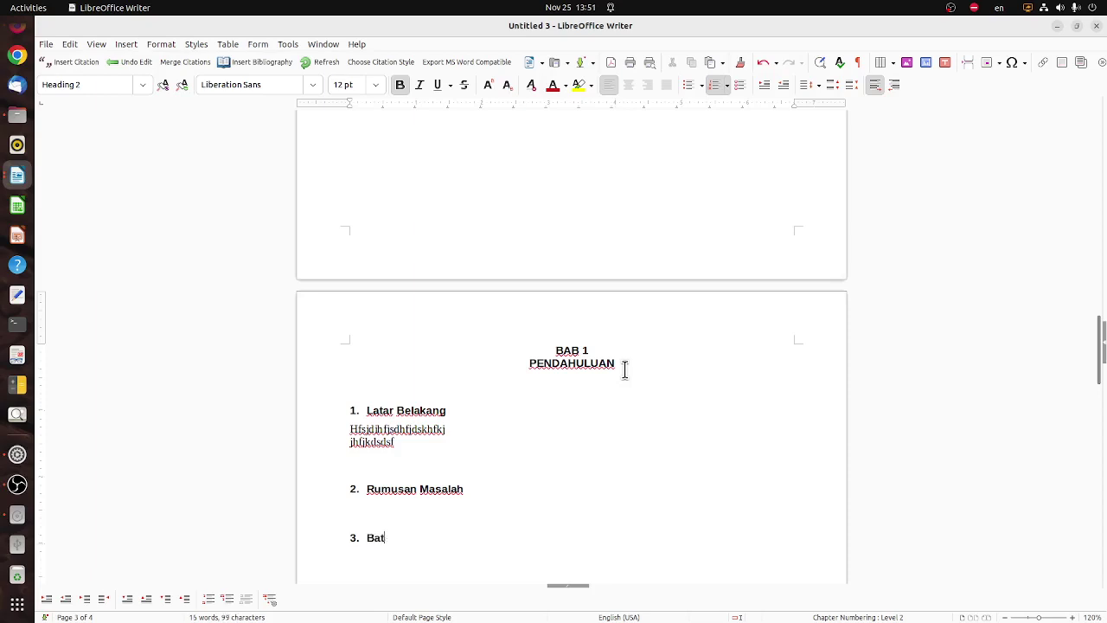
type("Batasan MAsal")
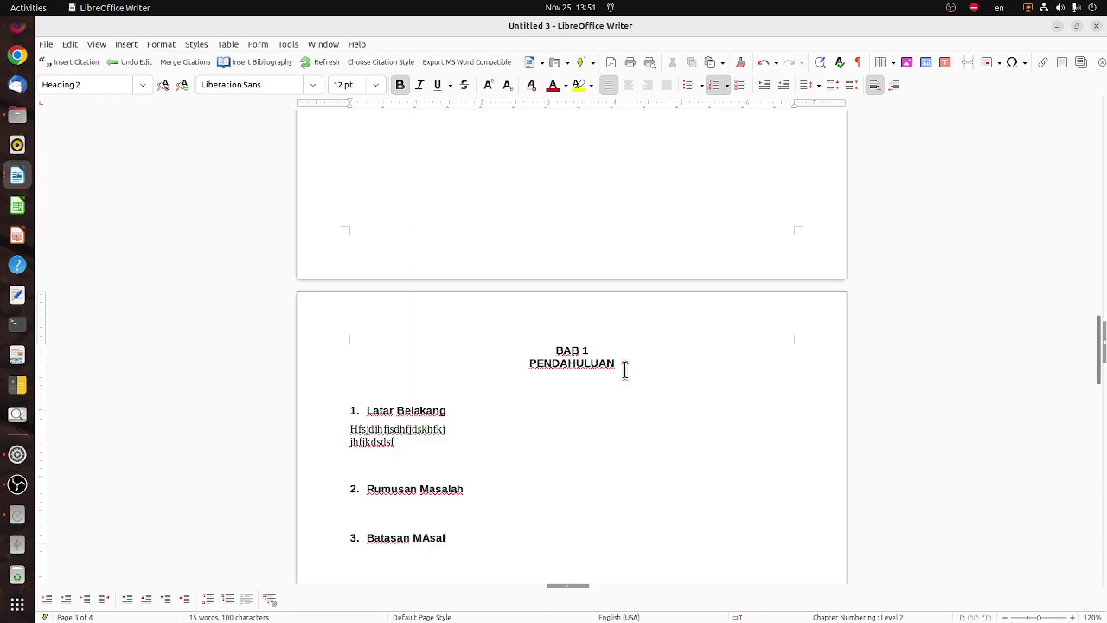
type("ah")
Add blank lines down to page 4 and enter the chapter title "BAB 2" and "LANDASAN TEORI" on two separate lines
scroll(626, 370, "down", 3)
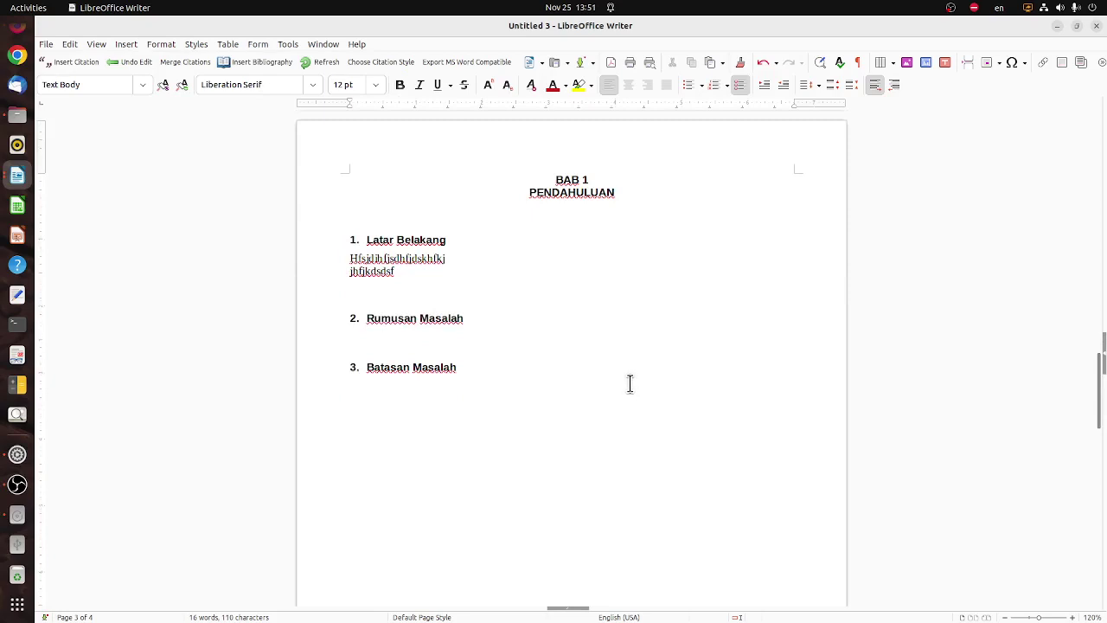
key("Return")
key("Return")
key("Return")
key("Return")
key("Return")
key("Return")
key("Return")
key("Return")
key("Return")
key("Return")
key("Return")
key("Return")
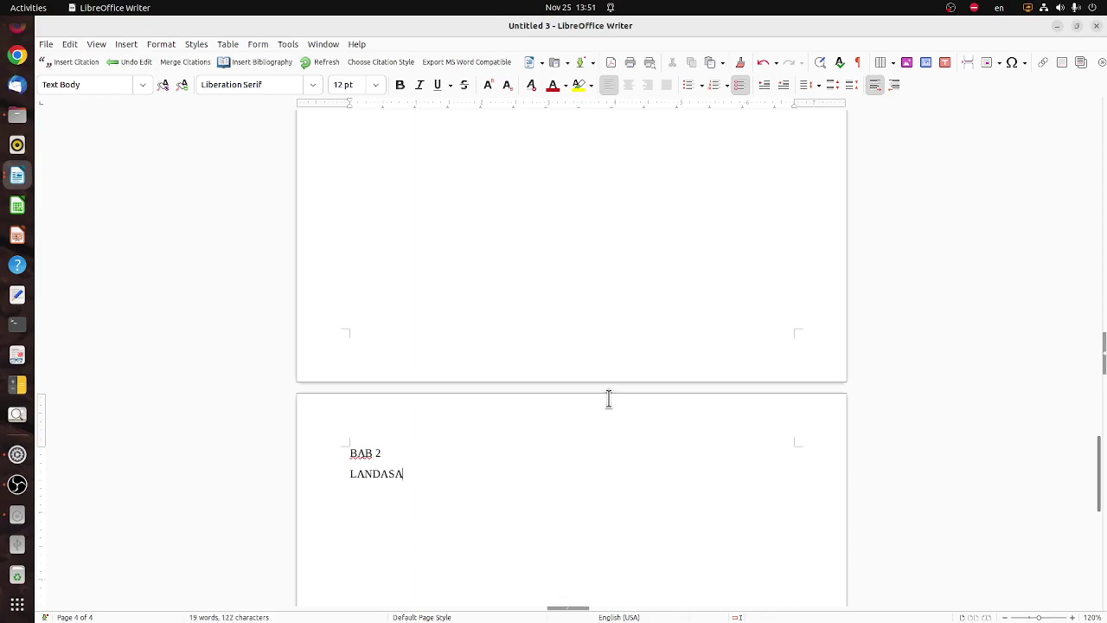
type("N TEORI")
Format the BAB 2 and LANDASAN TEORI lines with the Heading 1 style, 12 pt font size and centered alignment
key("shift+Down")
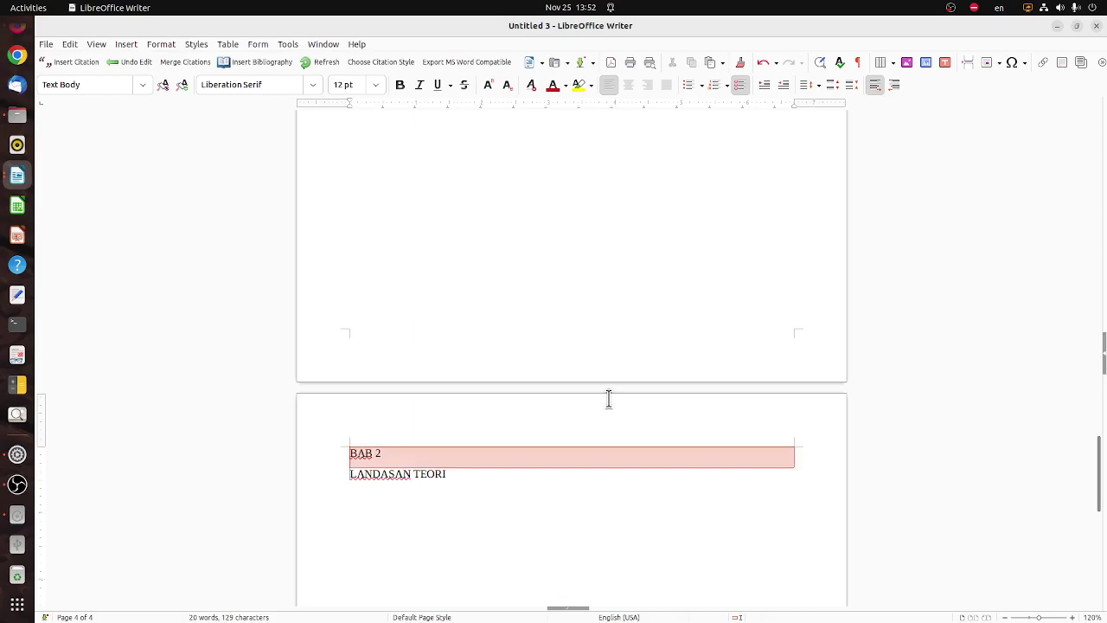
key("shift+End")
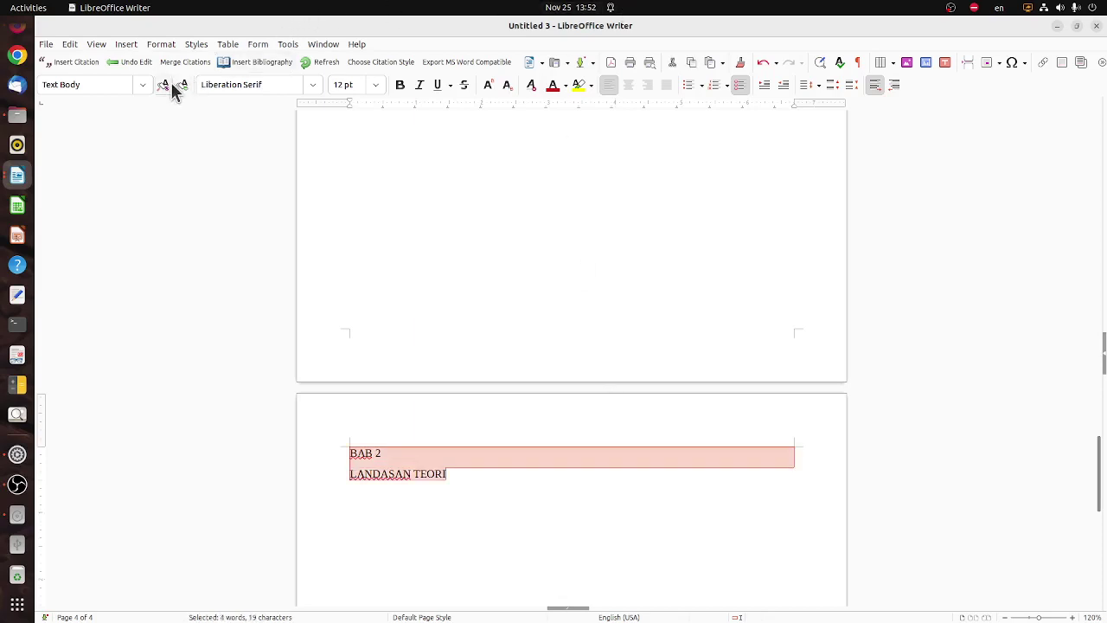
left_click(142, 84)
left_click(110, 198)
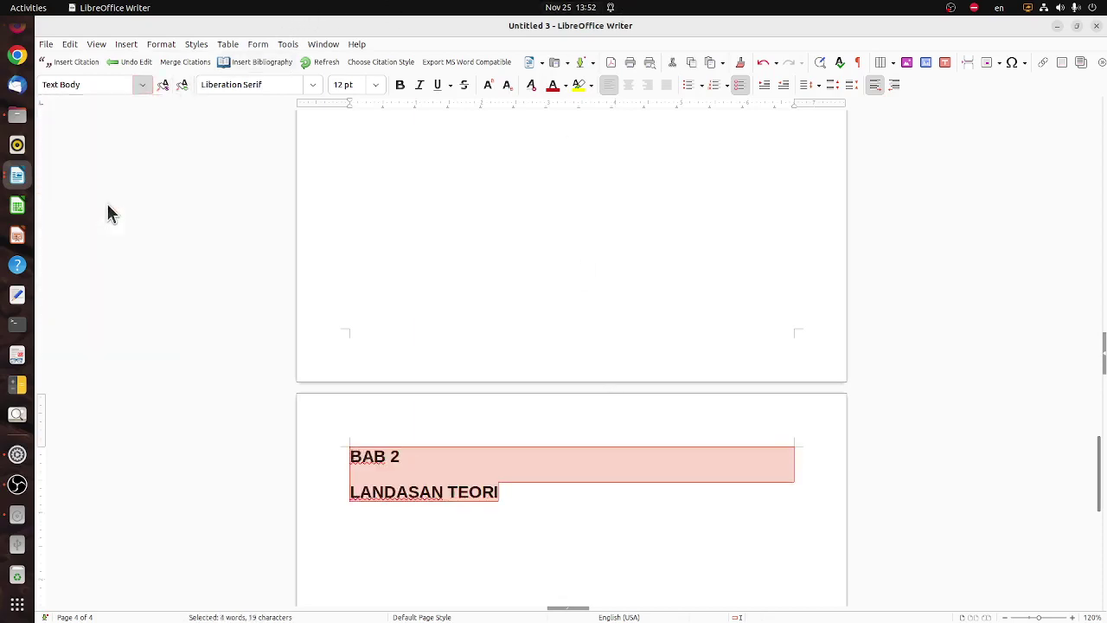
left_click(375, 85)
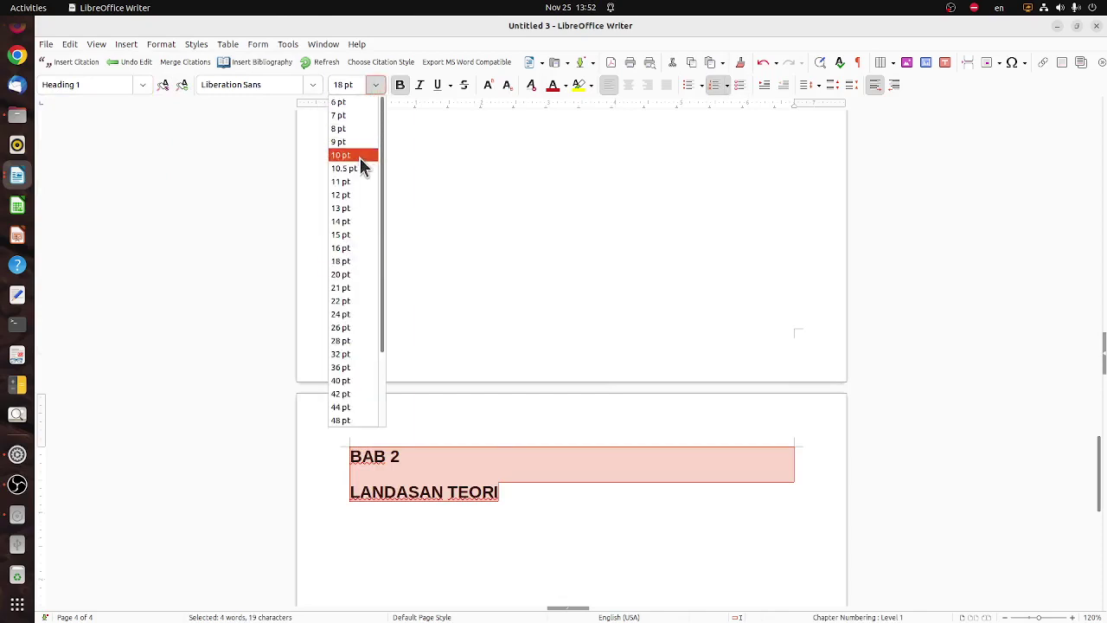
left_click(351, 196)
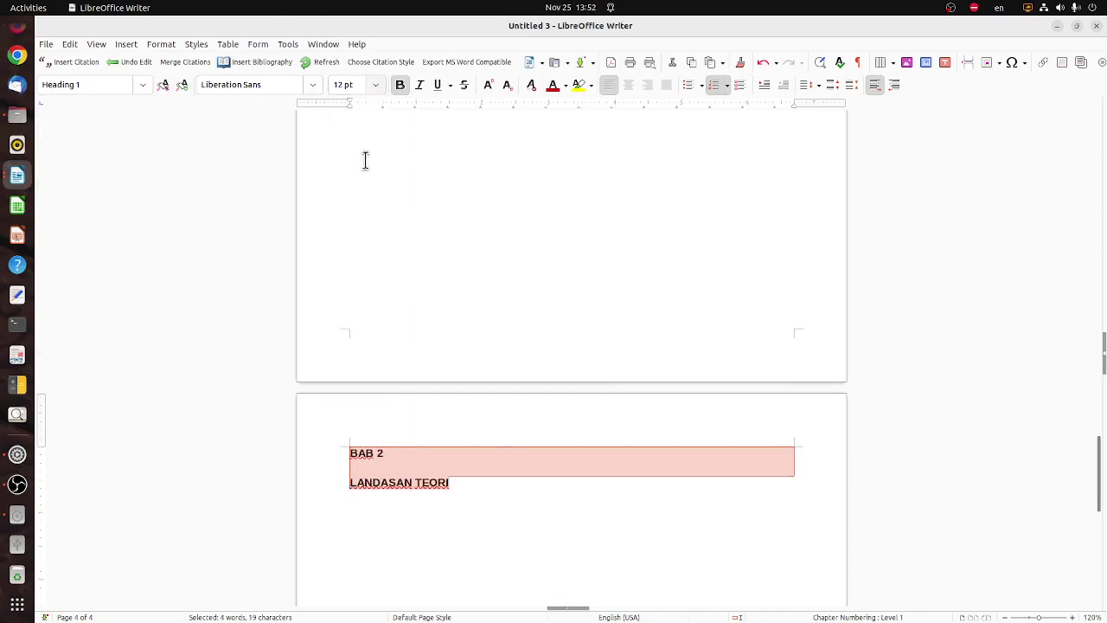
left_click(629, 85)
Set the paragraph spacing above and below the BAB 2 and LANDASAN TEORI lines to 0.00"
left_click(1104, 342)
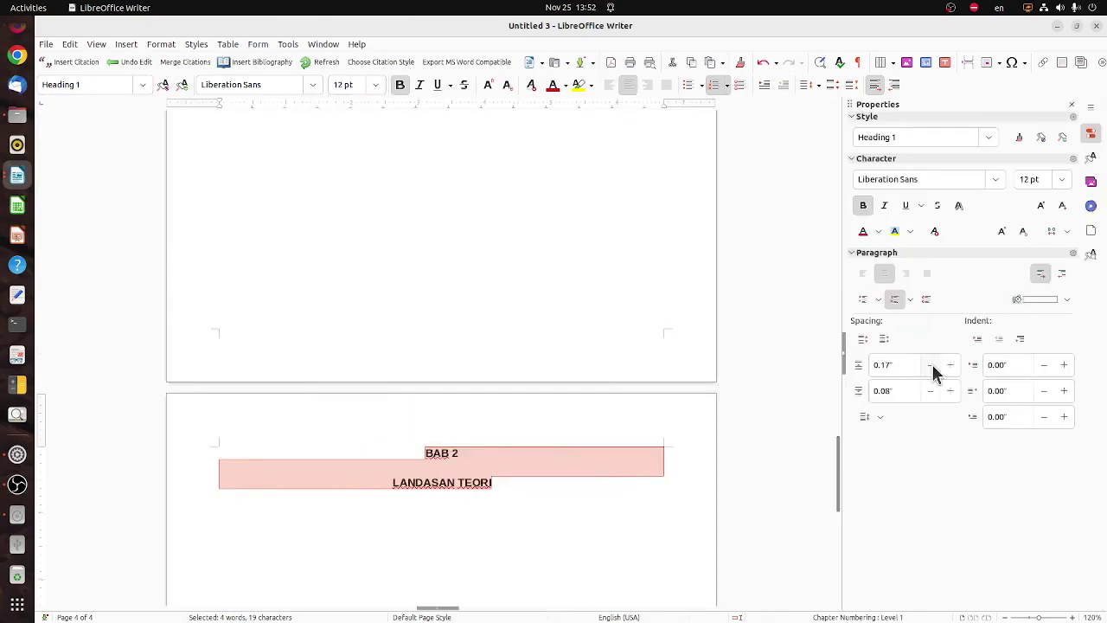
left_click(932, 366)
left_click(932, 366)
left_click(933, 366)
left_click(933, 366)
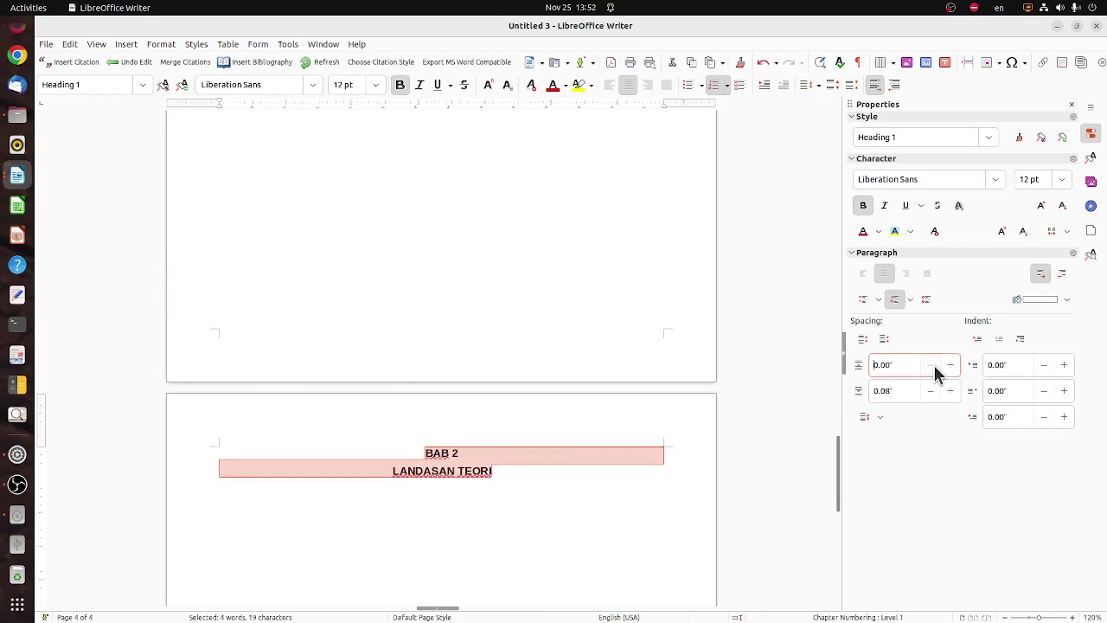
left_click(931, 390)
left_click(931, 391)
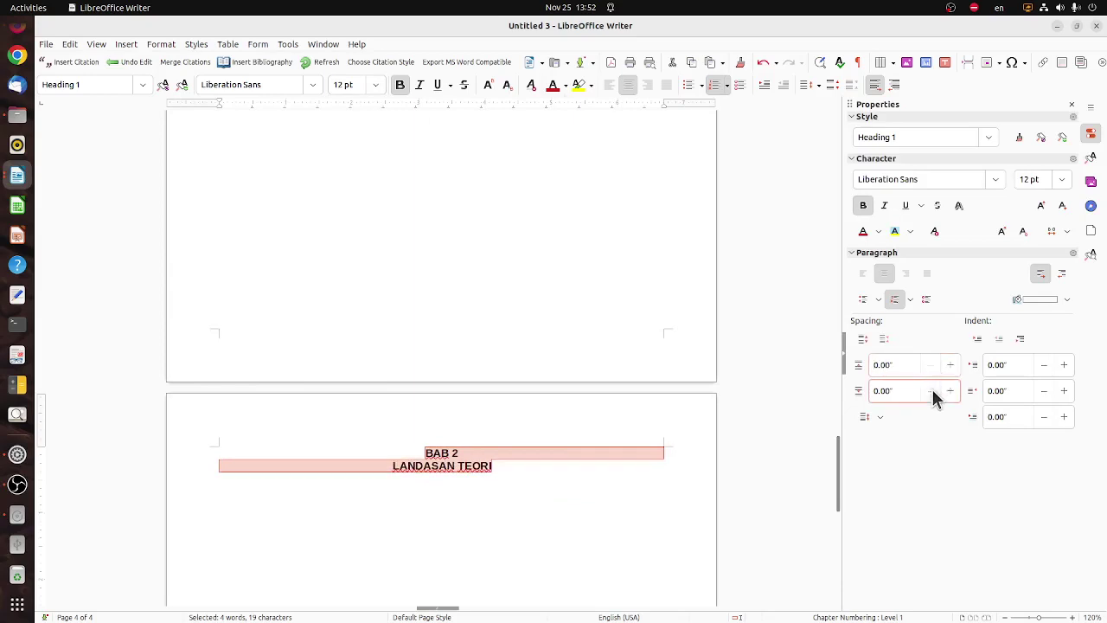
left_click(950, 390)
left_click(950, 390)
left_click(950, 390)
left_click(950, 391)
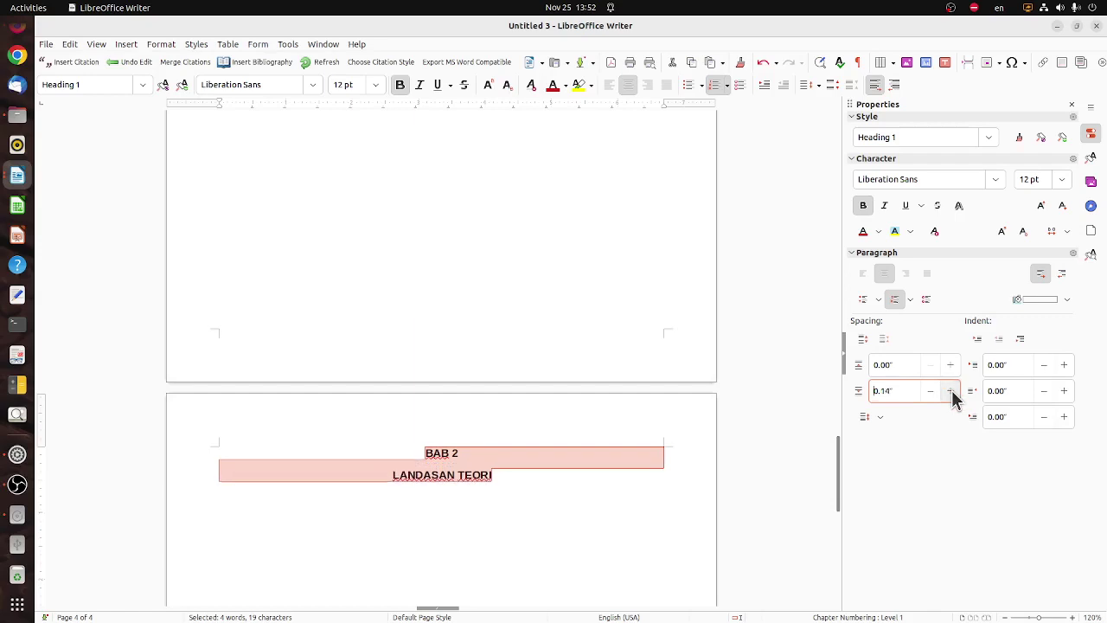
left_click(931, 390)
left_click(932, 391)
left_click(931, 391)
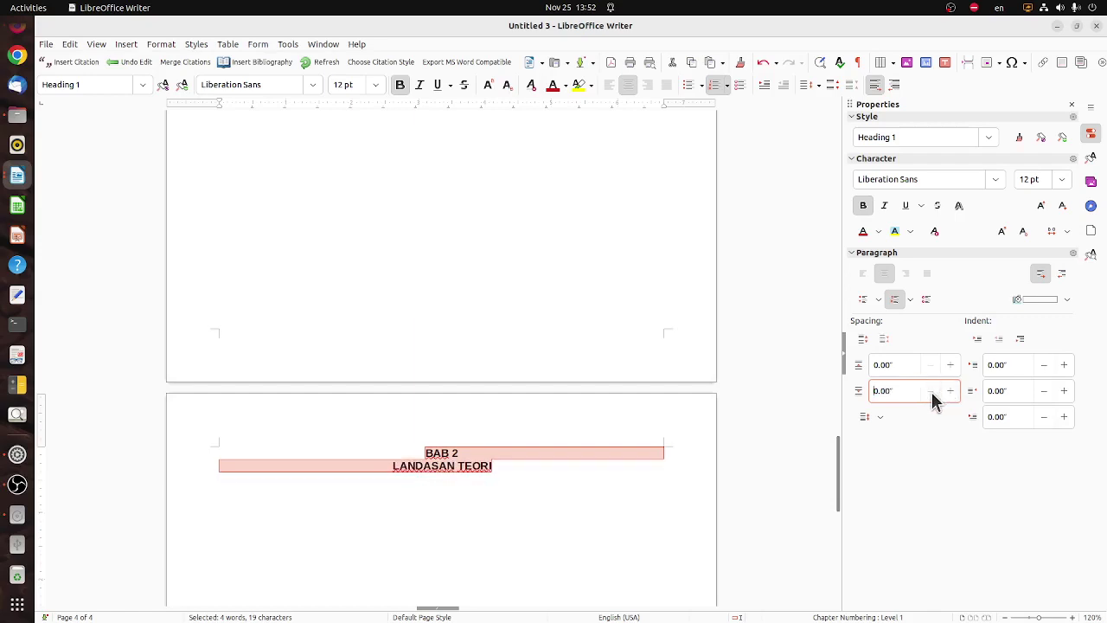
Add the subheading "Teori Tabung Venturi" below the BAB 2 title and format it with the Heading 2 style at 12 pt
left_click(551, 482)
left_click(554, 505)
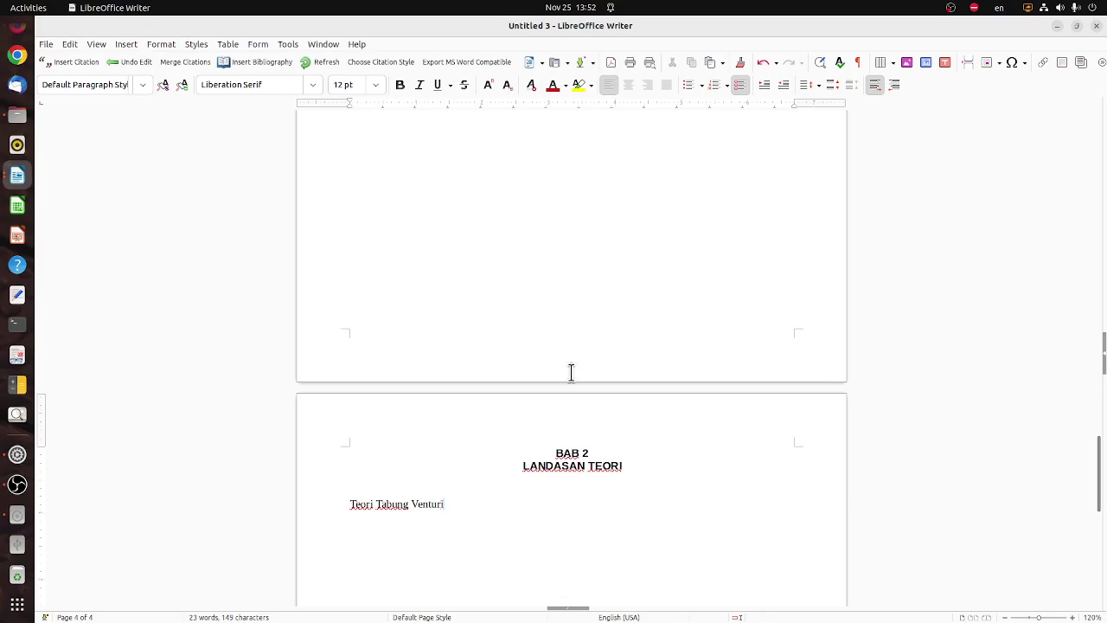
key("shift+Home")
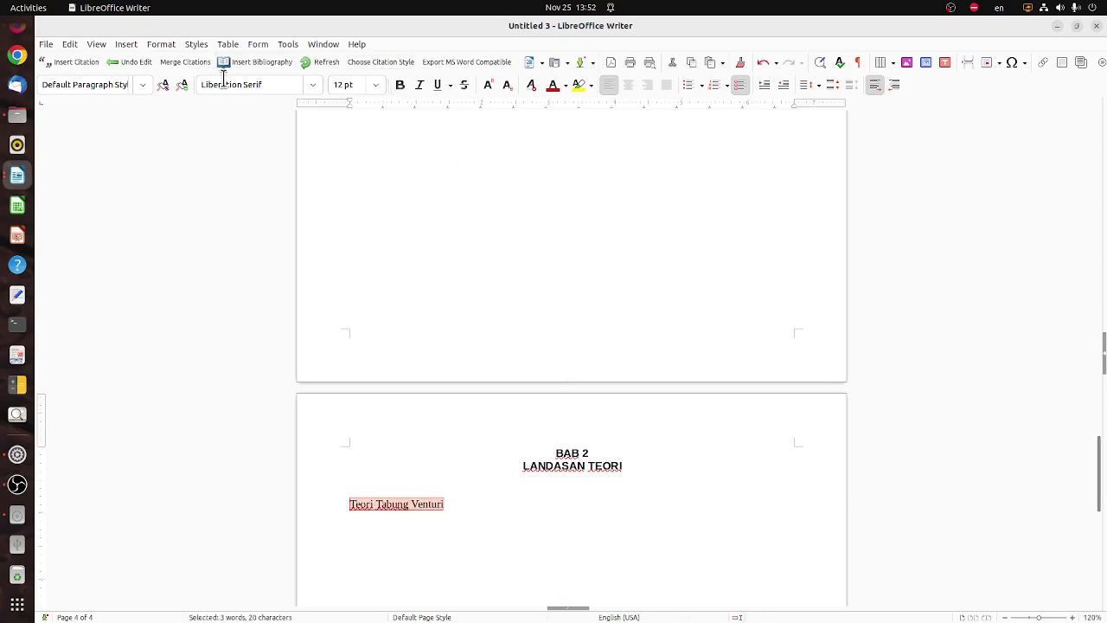
left_click(143, 85)
left_click(110, 218)
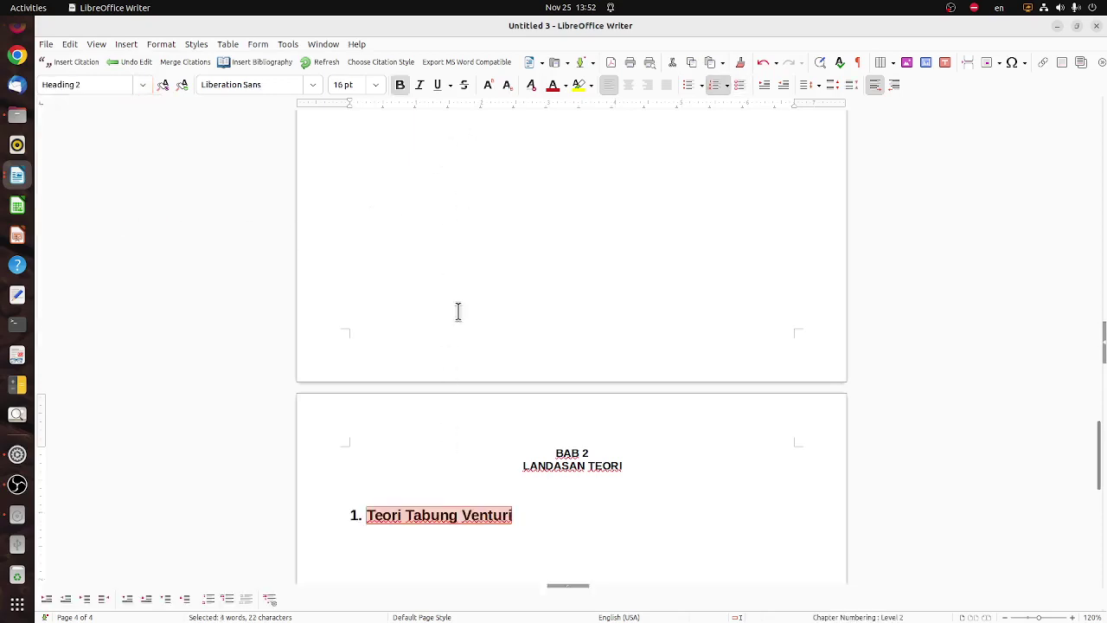
left_click(375, 85)
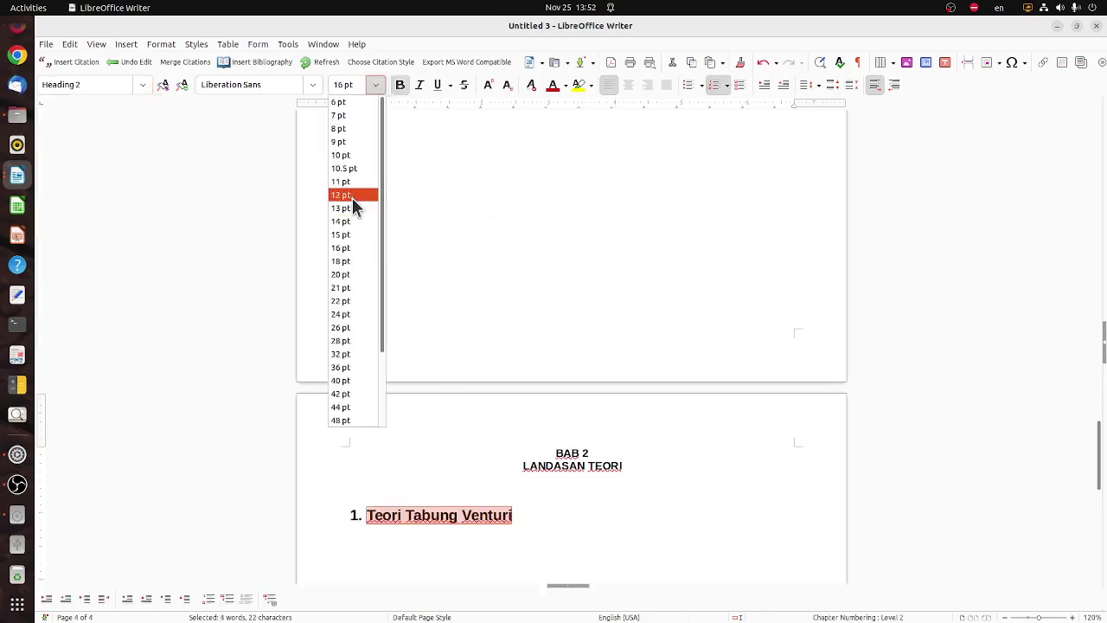
left_click(352, 194)
left_click(487, 531)
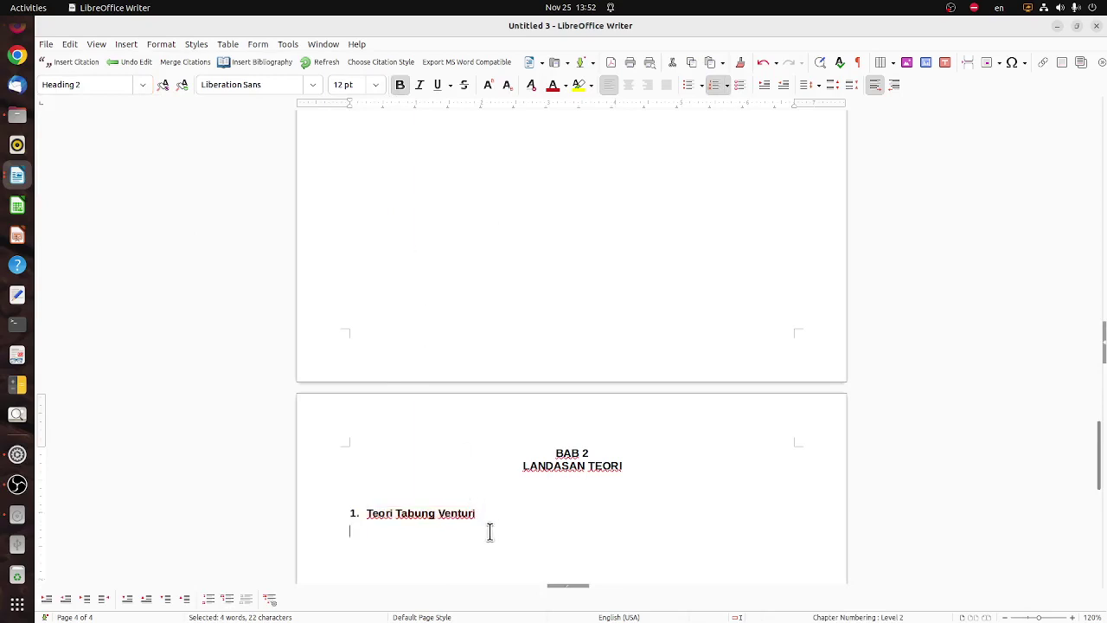
Copy the "Teori Tabung Venturi" subheading to a line below it and change the copy to "Teori Bernoulli's"
left_click(500, 519)
key("shift+Home")
key("ctrl+c")
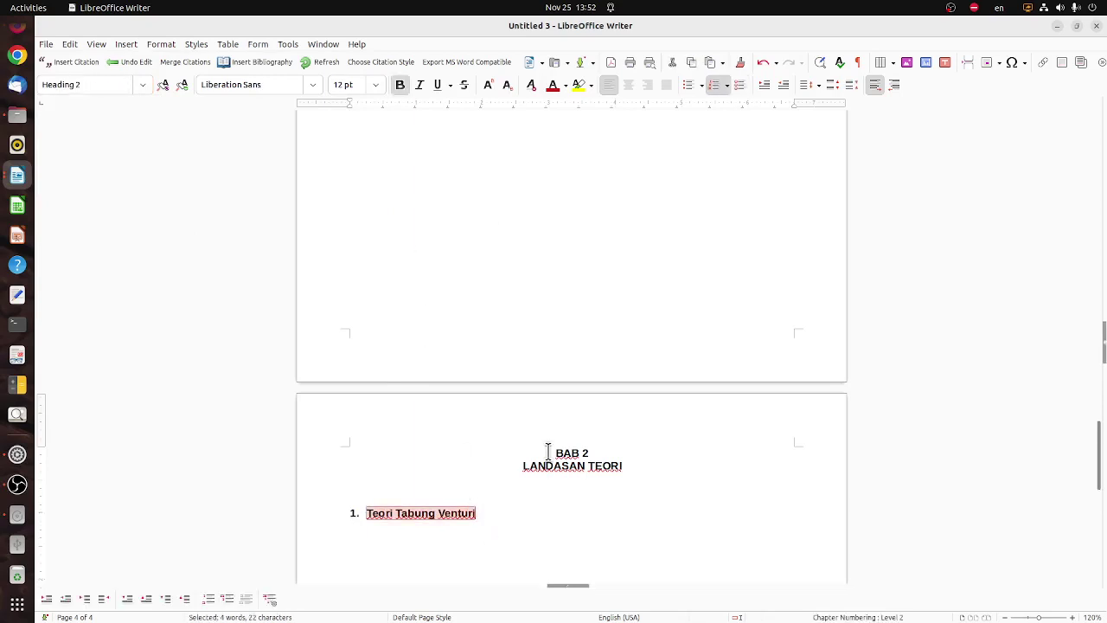
key("Down")
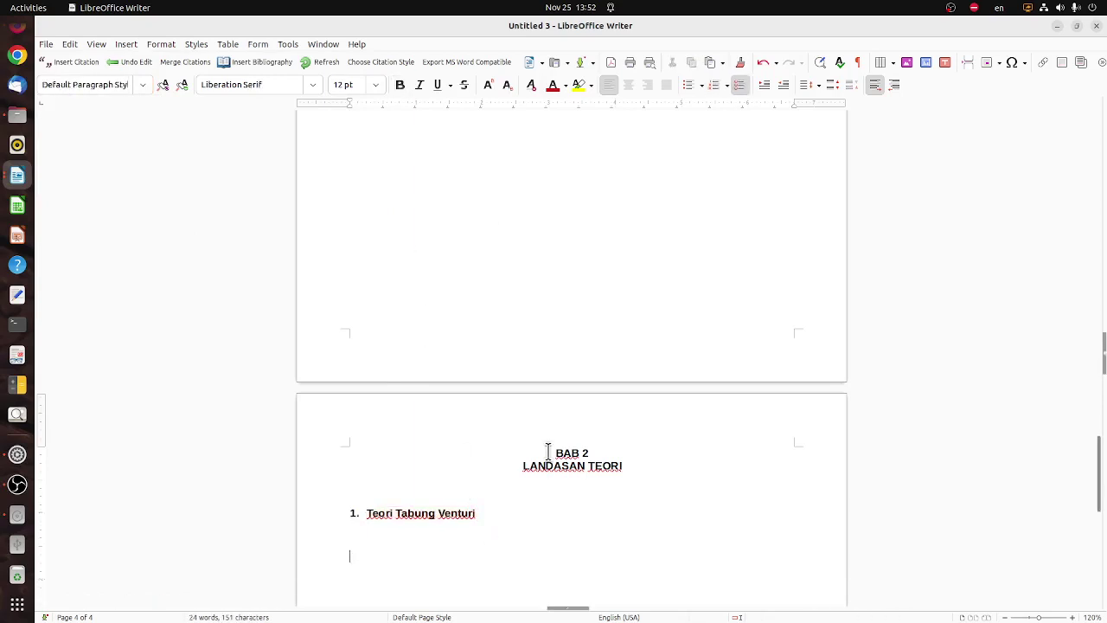
key("ctrl+v")
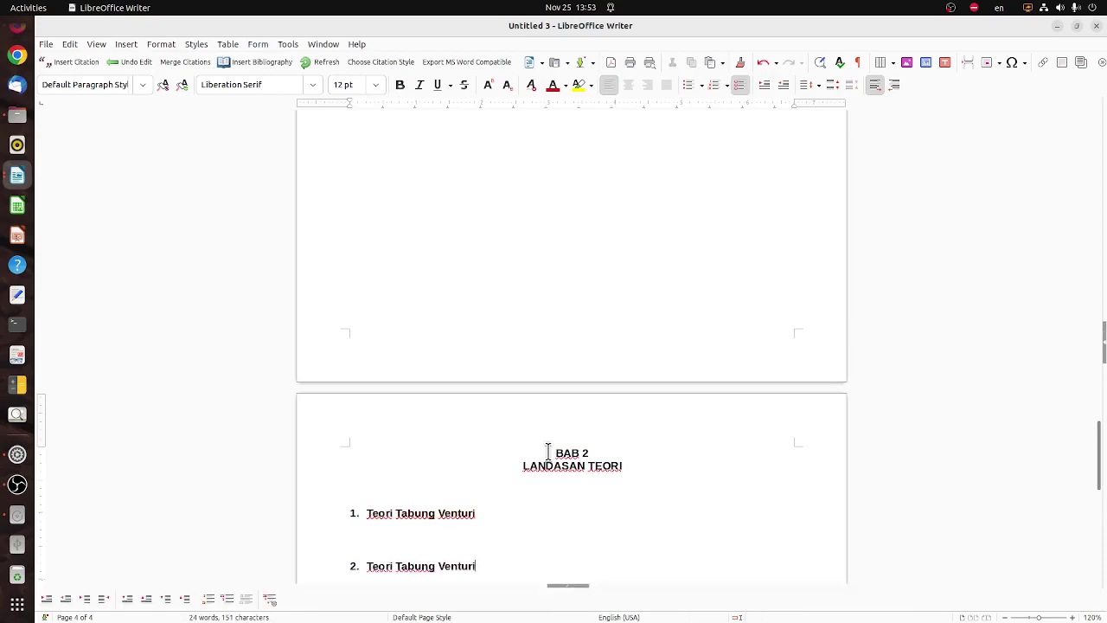
key("BackSpace")
key("BackSpace")
key("BackSpace")
key("BackSpace")
key("BackSpace")
key("BackSpace")
key("BackSpace")
key("BackSpace")
key("BackSpace")
key("BackSpace")
key("BackSpace")
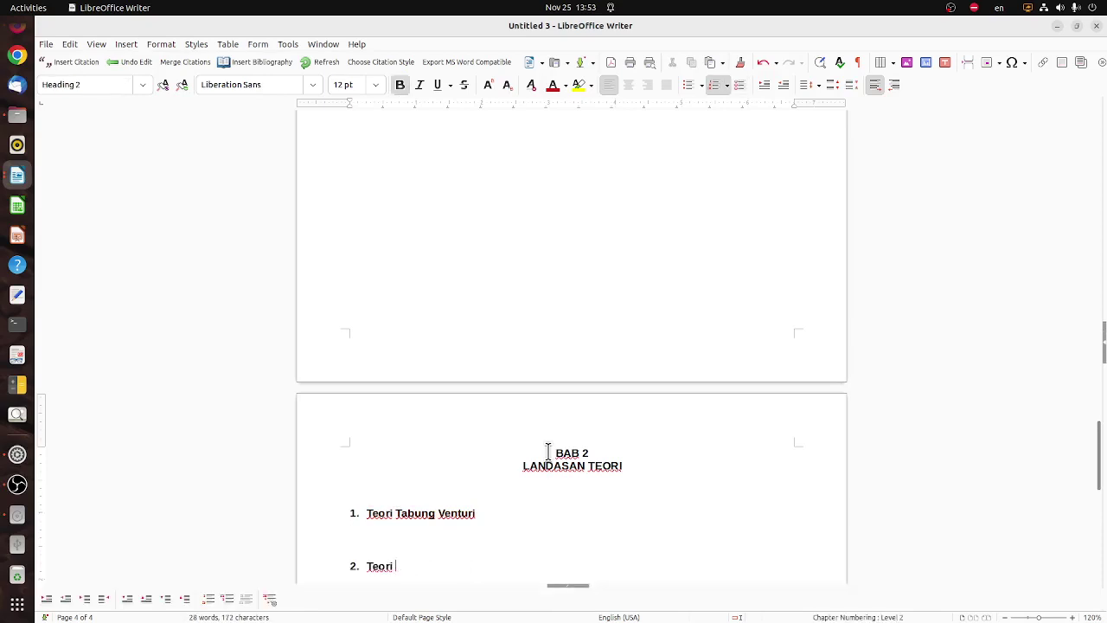
type("Bernoulli")
key("Return")
key("Return")
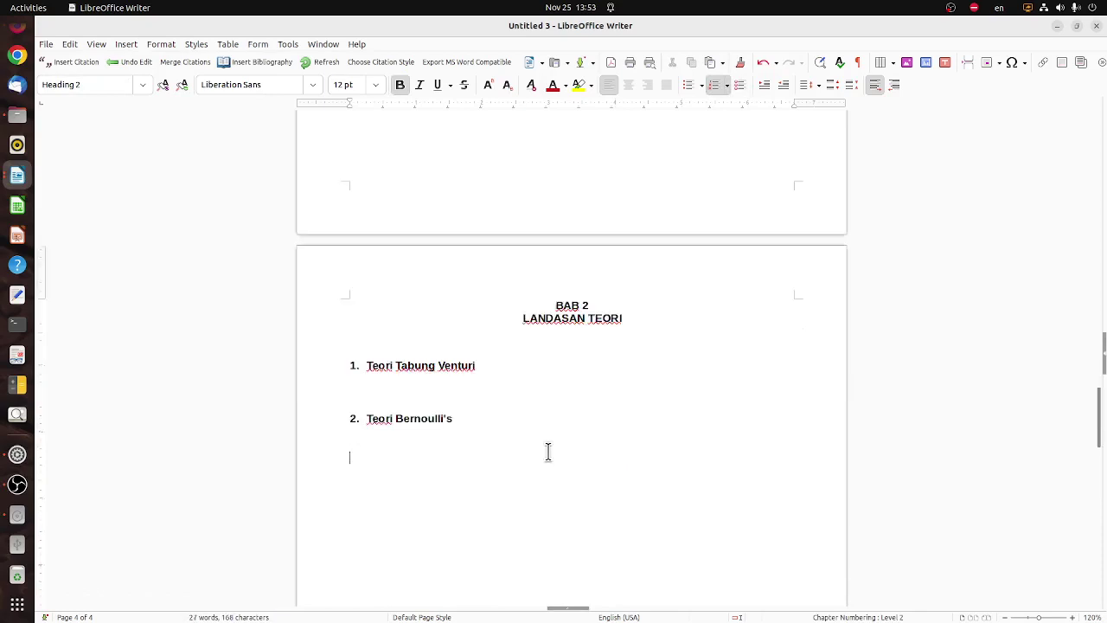
Add a third subheading from the copied one, reword it as "Persamaan Bernoulli's", and add blank lines below it
type("Teori Tabung Ventur")
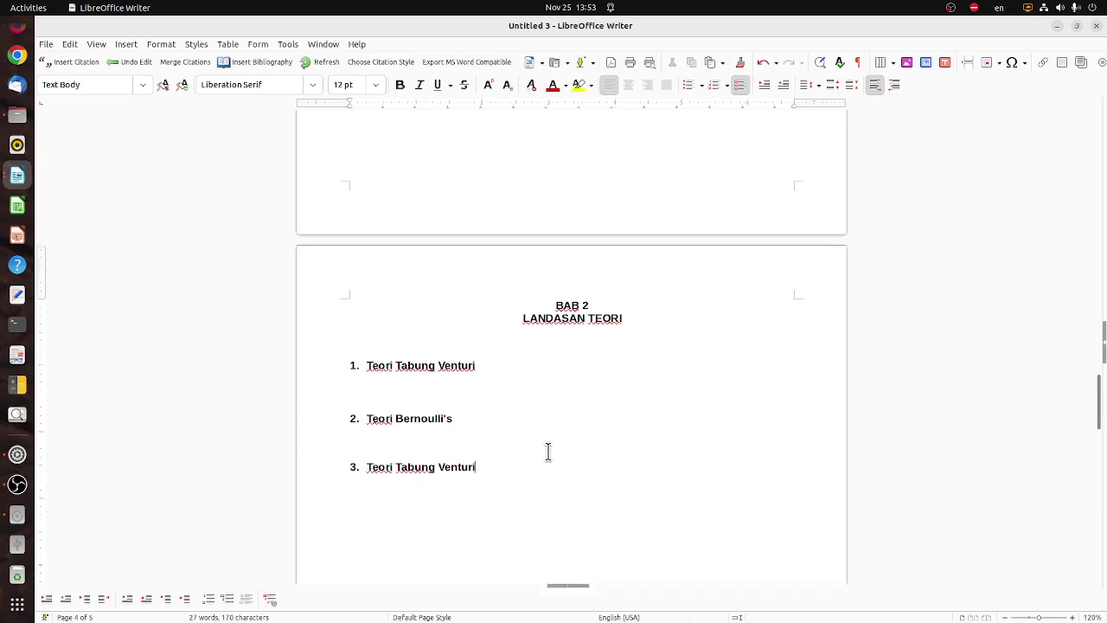
key("BackSpace")
key("BackSpace")
key("BackSpace")
key("BackSpace")
key("BackSpace")
key("BackSpace")
key("BackSpace")
key("BackSpace")
key("BackSpace")
key("BackSpace")
key("BackSpace")
key("BackSpace")
key("BackSpace")
key("BackSpace")
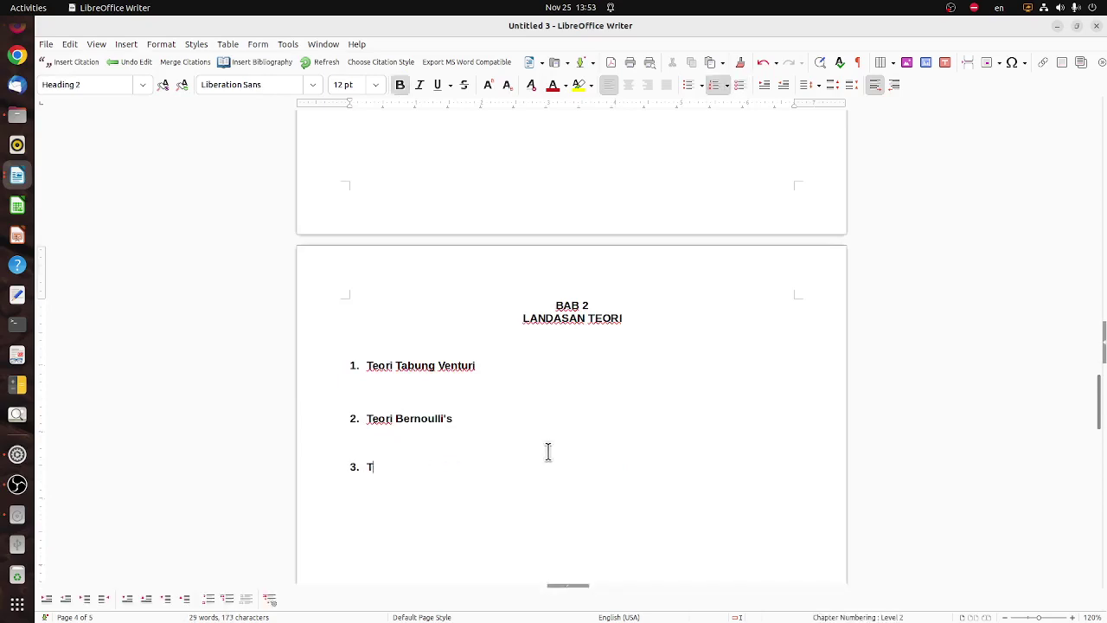
type("Persamaan Ber")
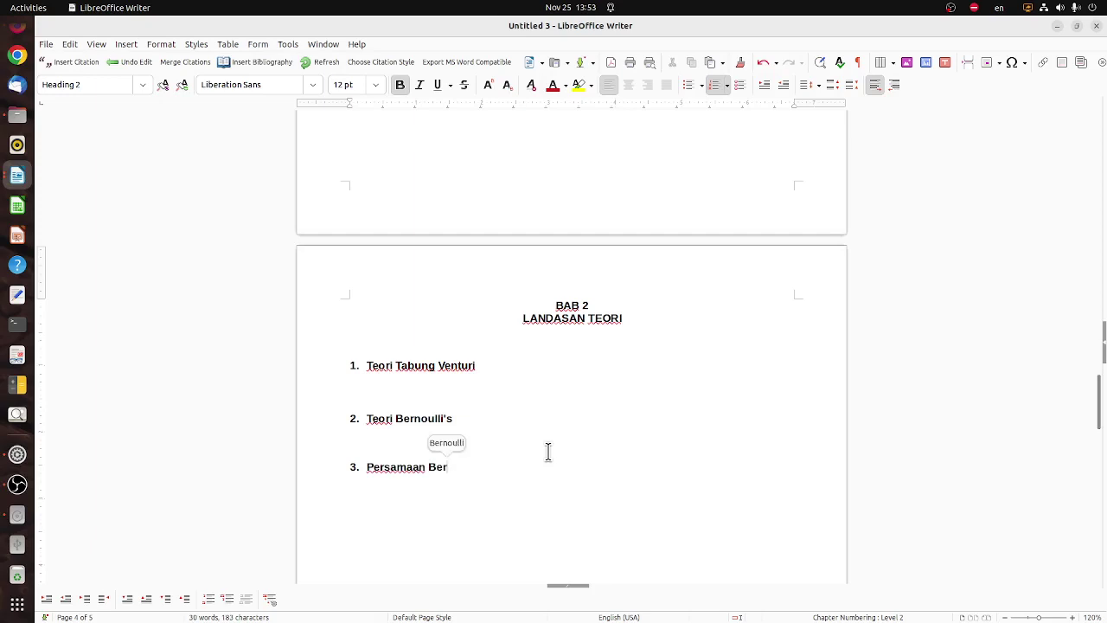
key("BackSpace")
type("rnoulli")
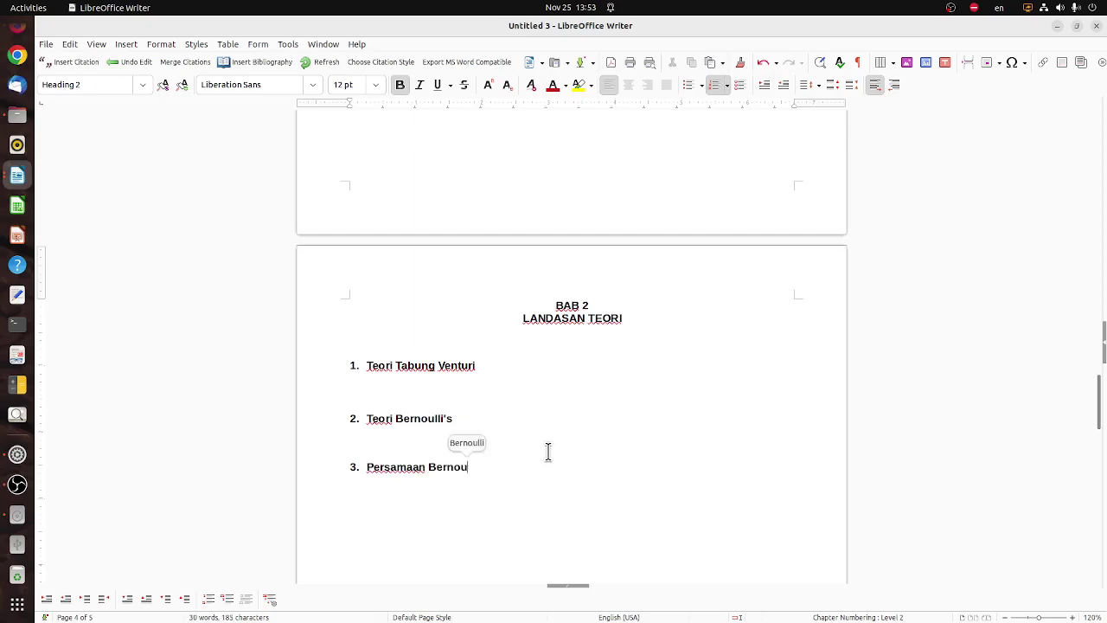
key("Return")
key("Return")
key("Return")
key("Return")
key("Return")
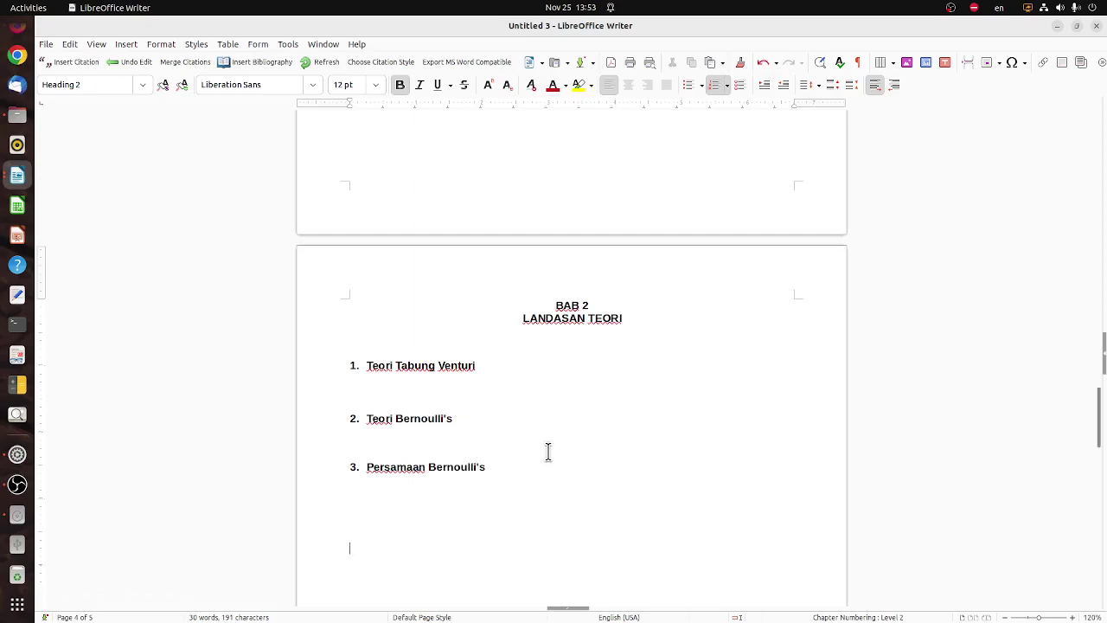
scroll(529, 465, "down", 3)
left_click(483, 496)
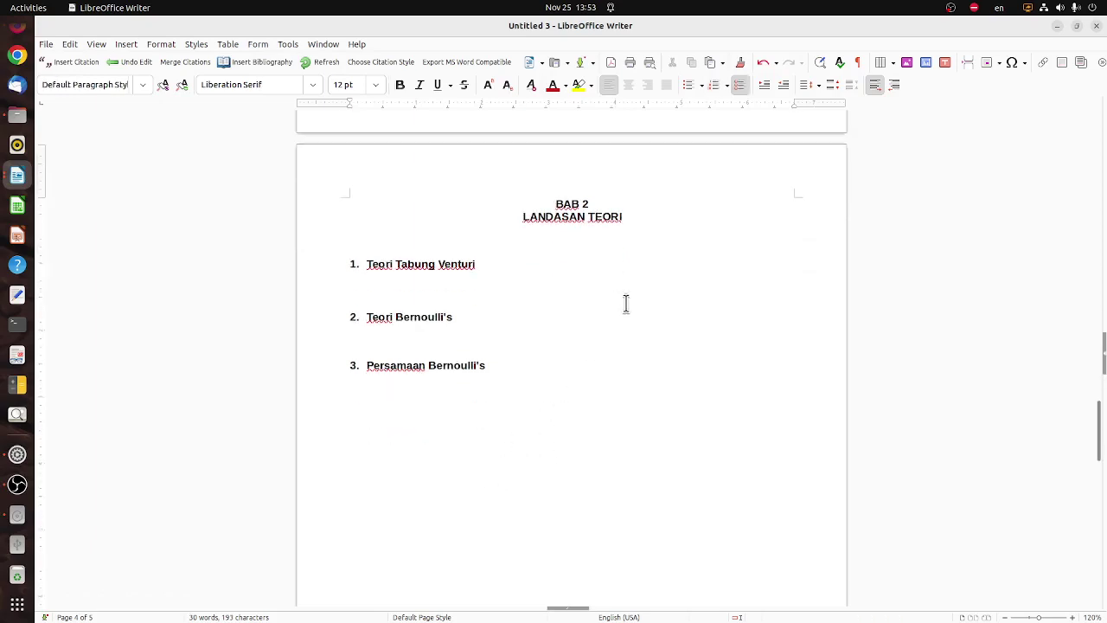
Insert an automatic table of contents for the entire document below the DAFTAR ISI heading, leaving its title empty
scroll(1099, 402, "up", 3)
scroll(1099, 403, "up", 15)
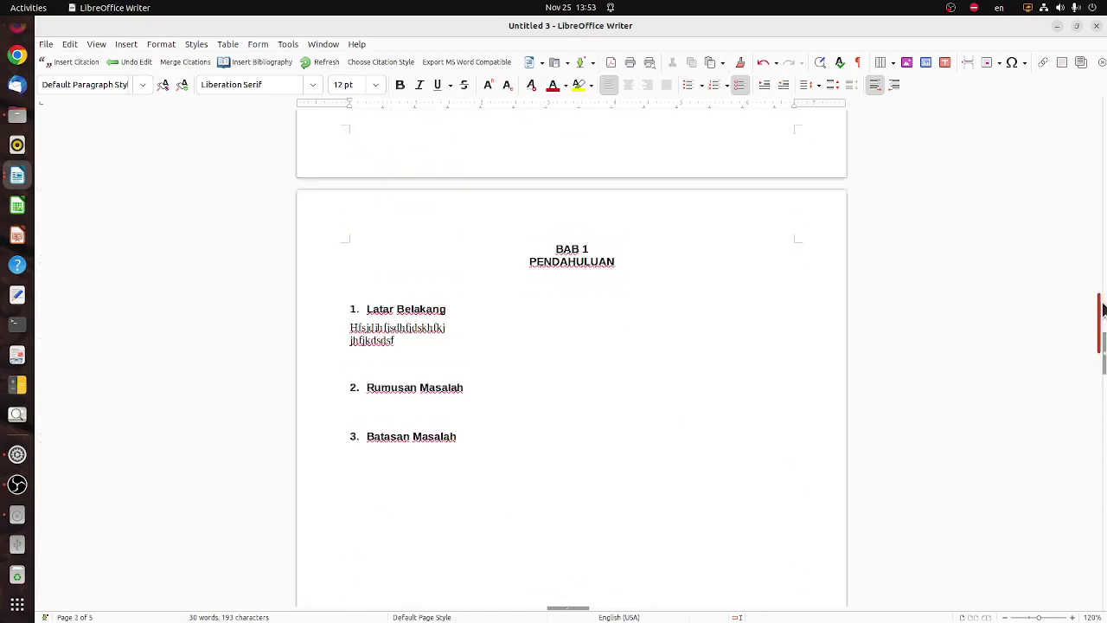
scroll(774, 299, "down", 15)
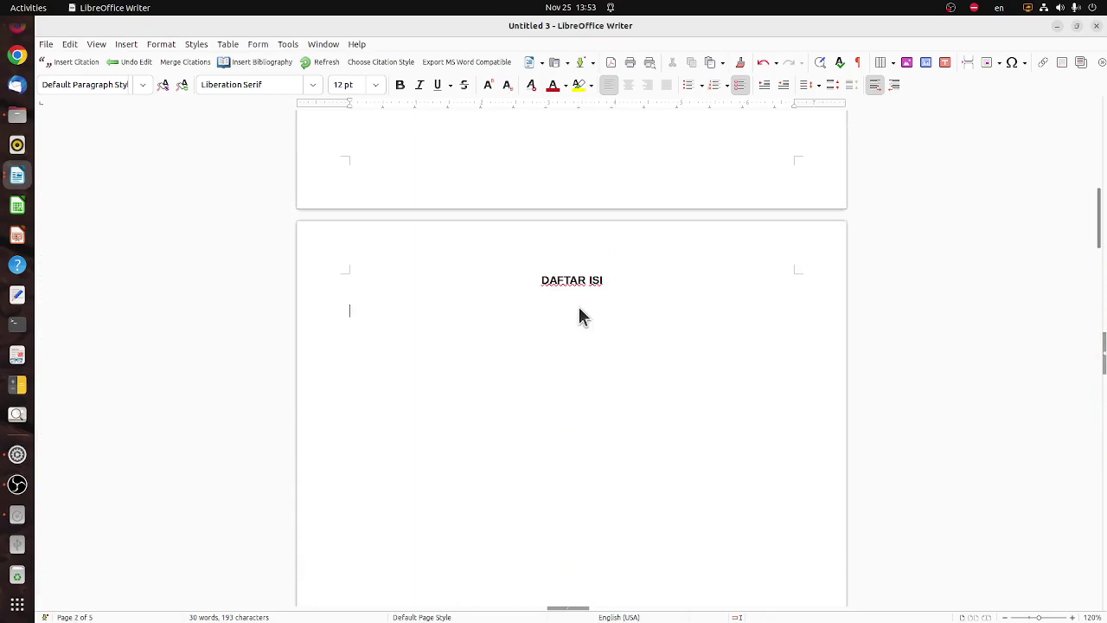
left_click(132, 46)
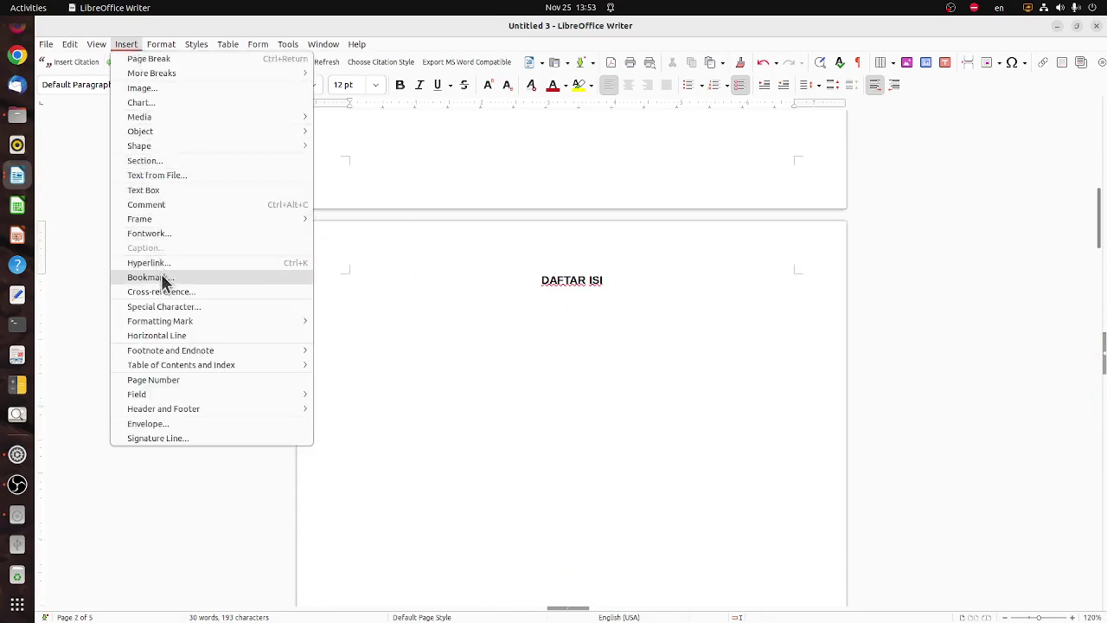
mouse_move(197, 371)
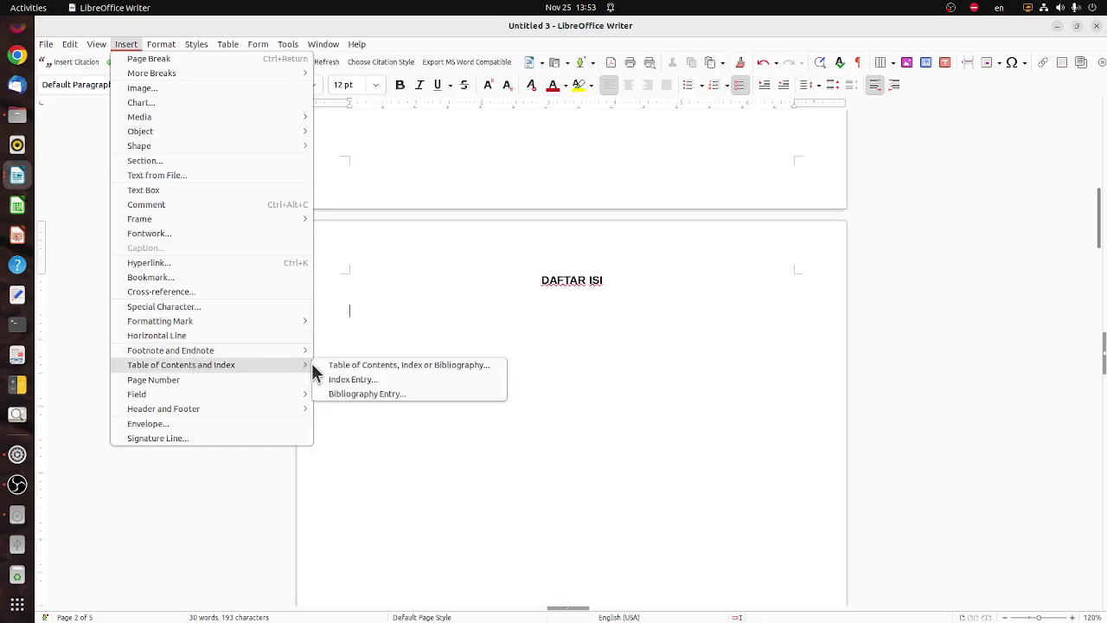
left_click(419, 364)
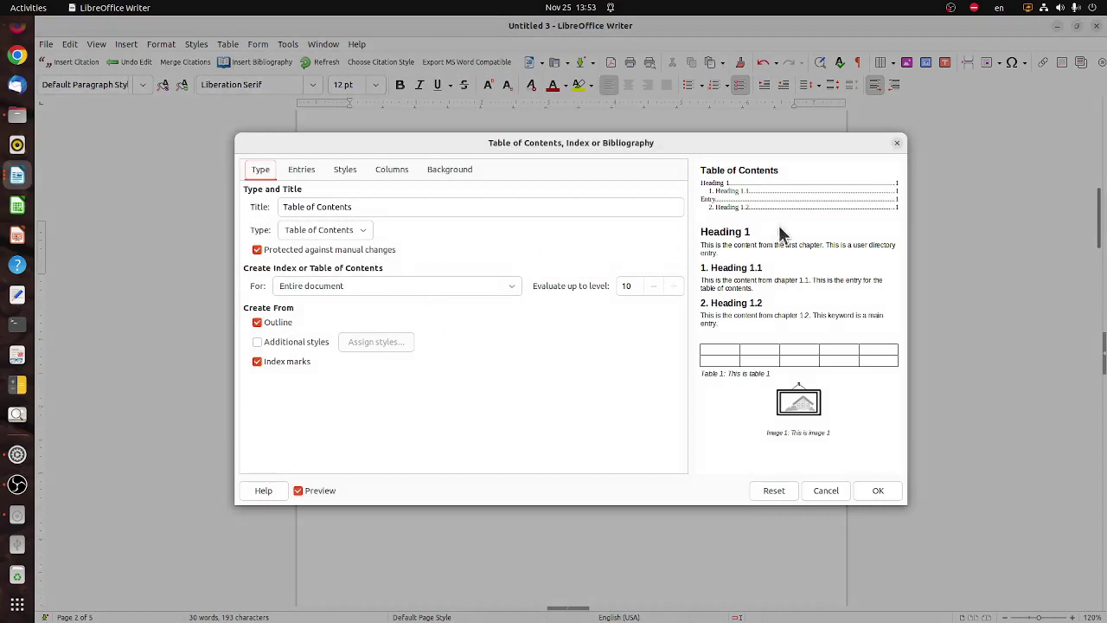
left_click(334, 207)
left_click_drag(361, 207, 267, 205)
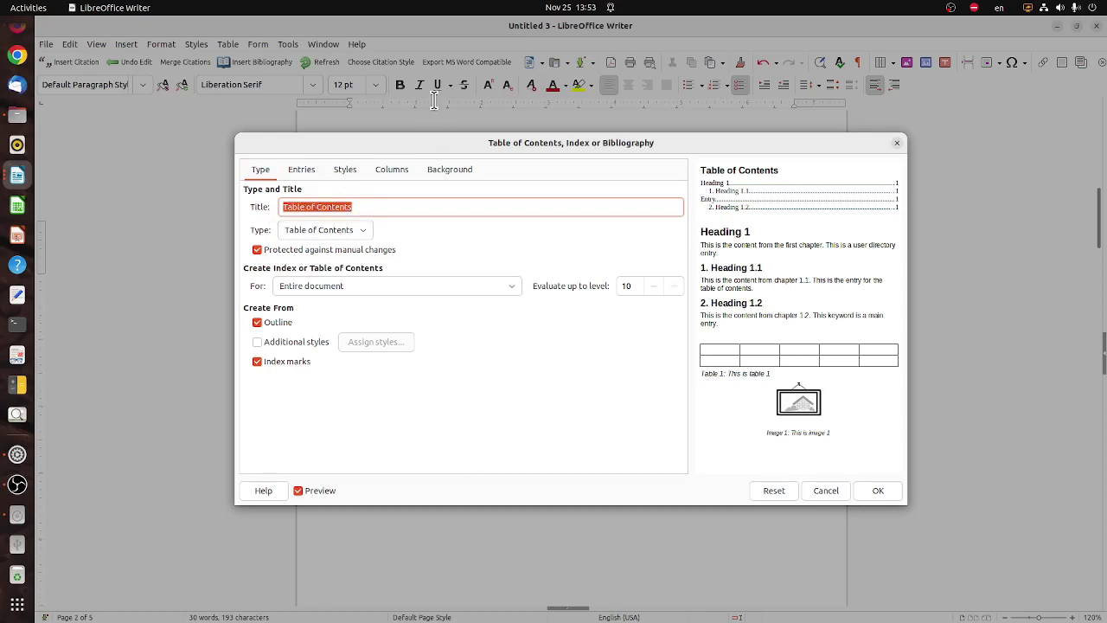
key("BackSpace")
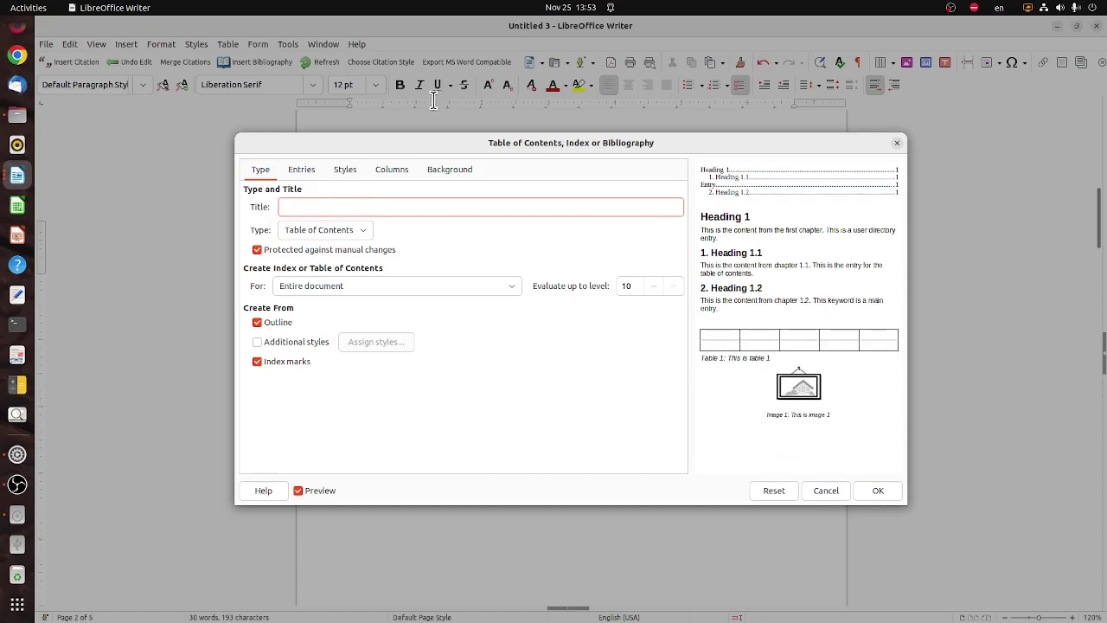
left_click(344, 230)
left_click(344, 230)
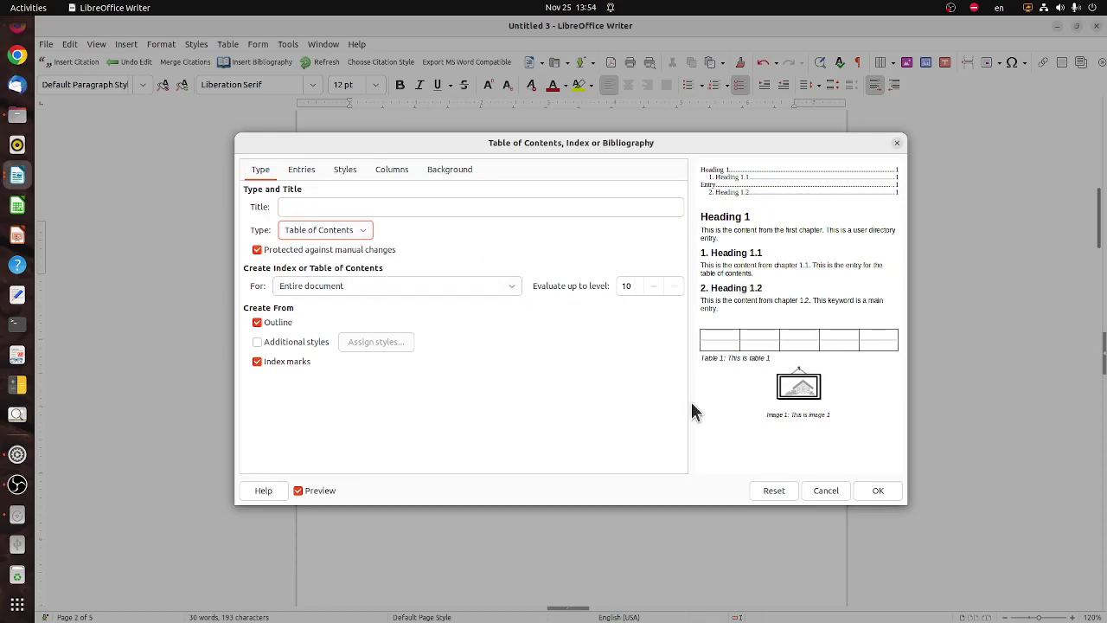
left_click(880, 489)
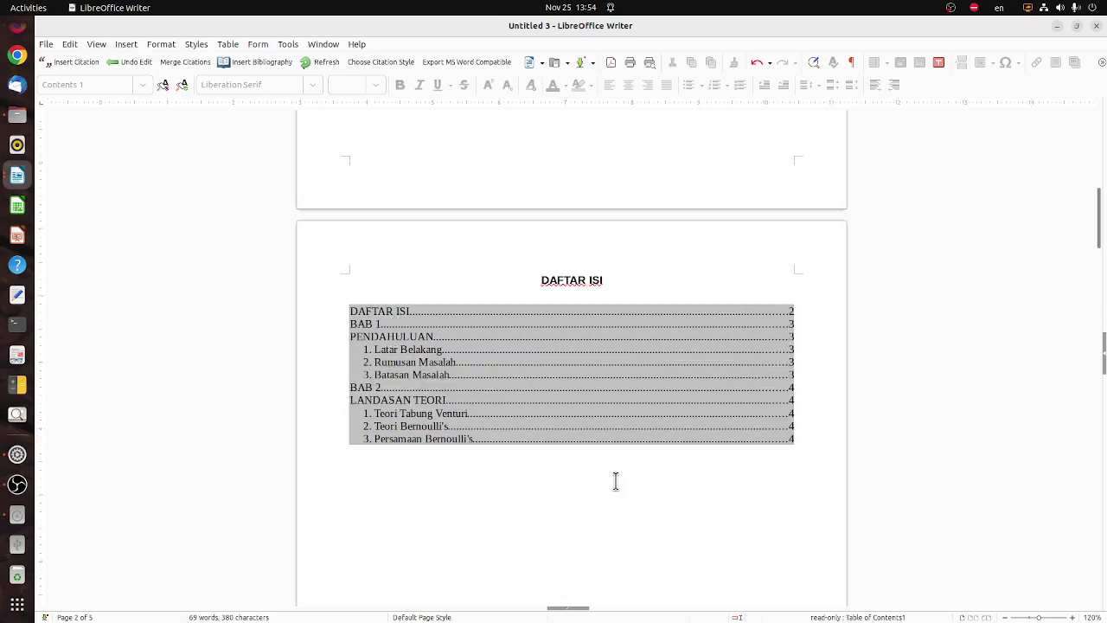
Add the heading "DAFTAR GAMBAR" below the table of contents and format it as Heading 1, 12 pt and centered
scroll(564, 476, "down", 2)
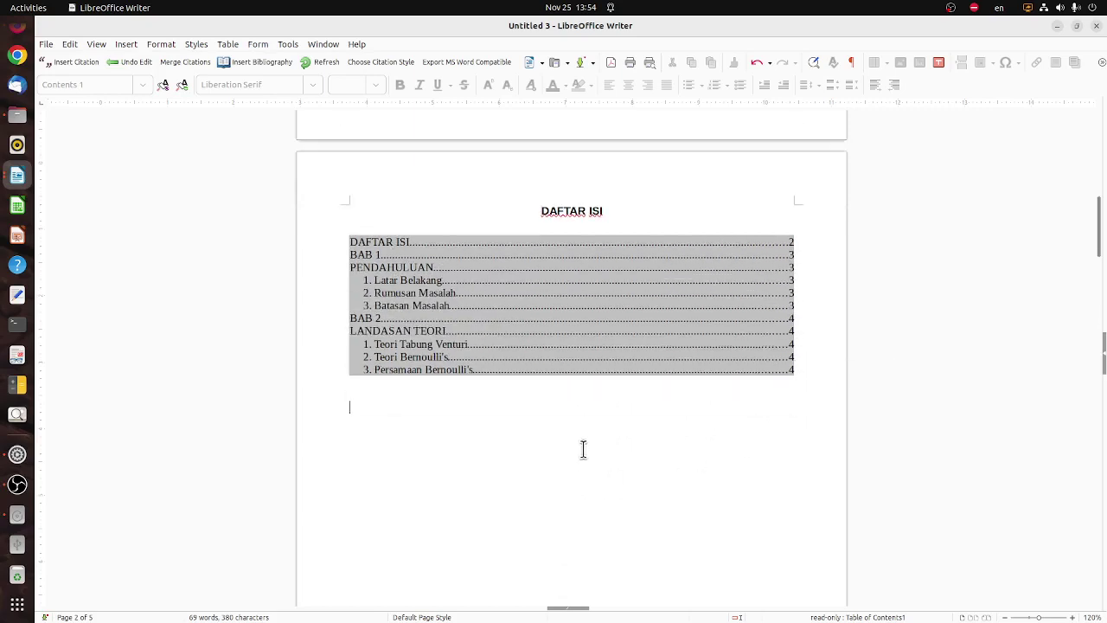
left_click(582, 448)
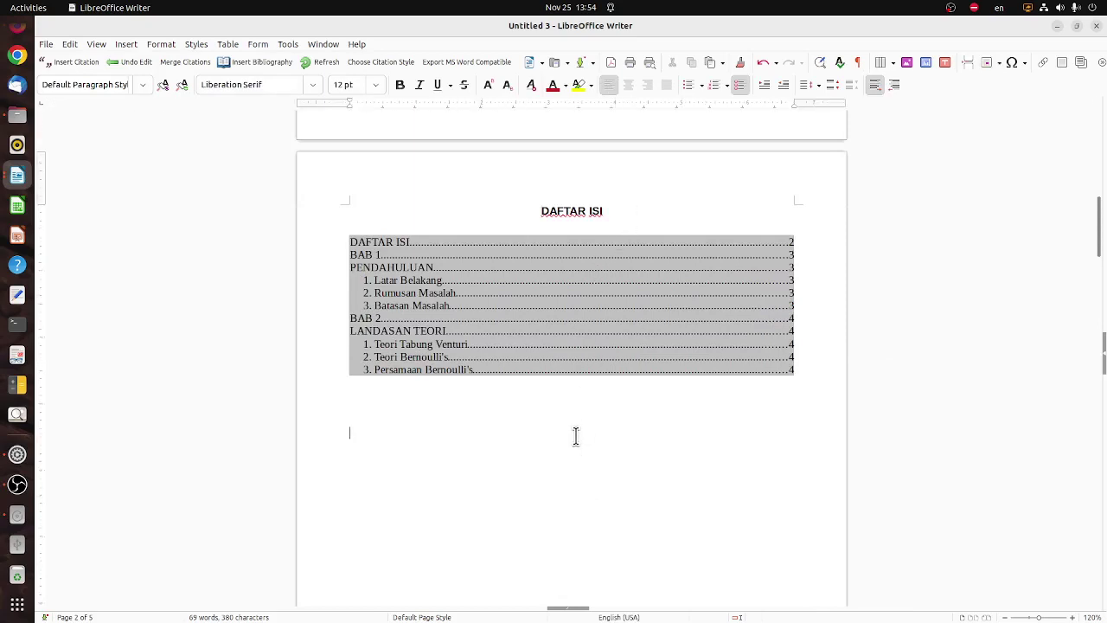
type("DAFTAR GAMBAR")
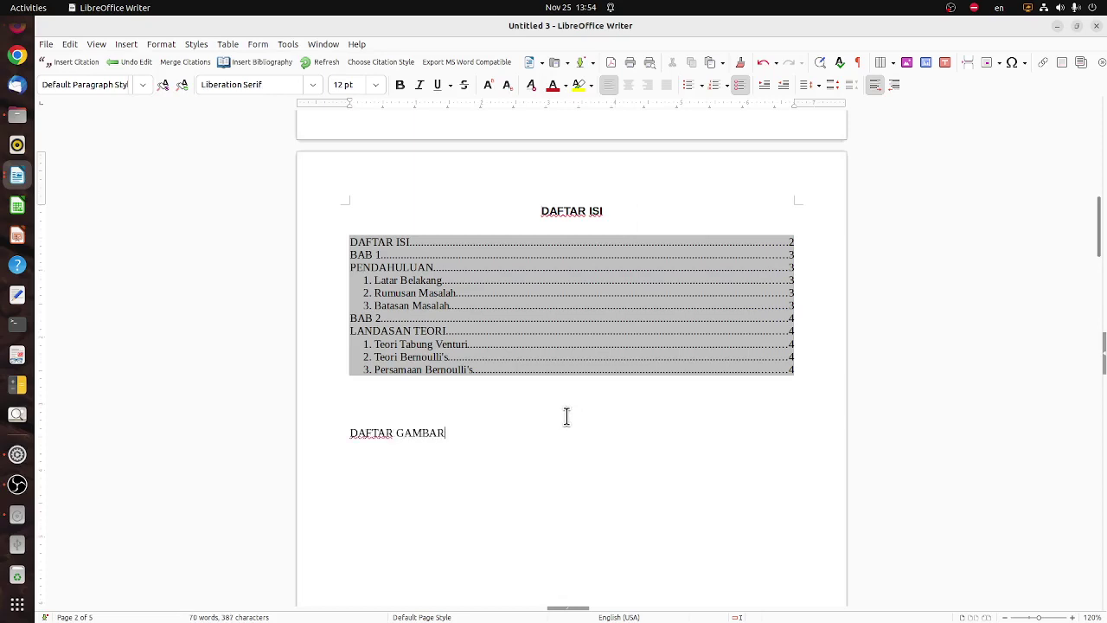
key("shift+Home")
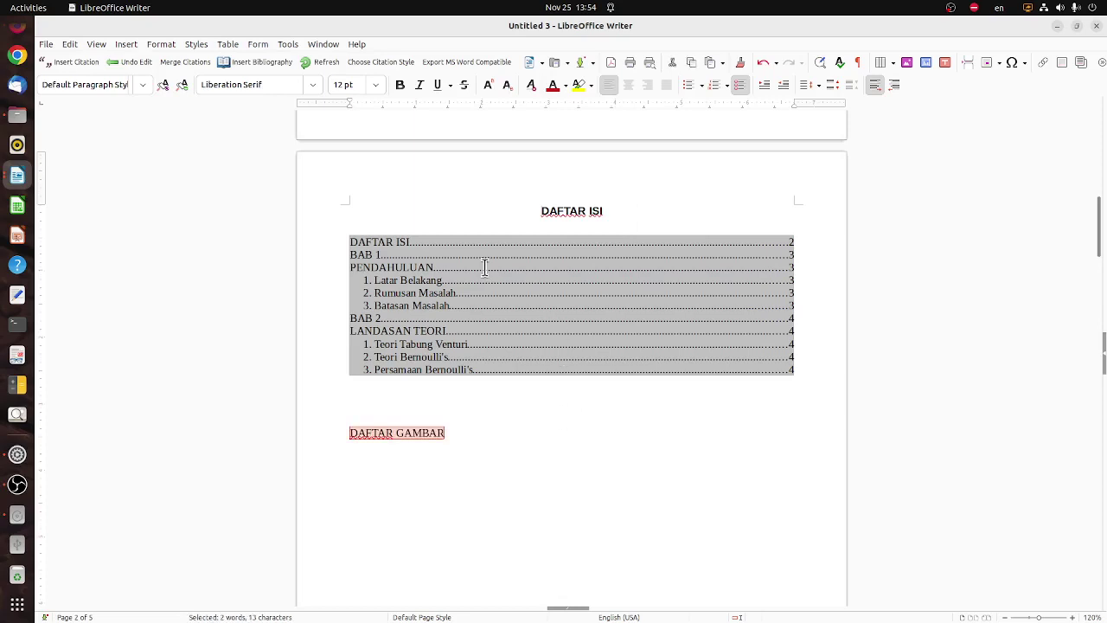
left_click(141, 84)
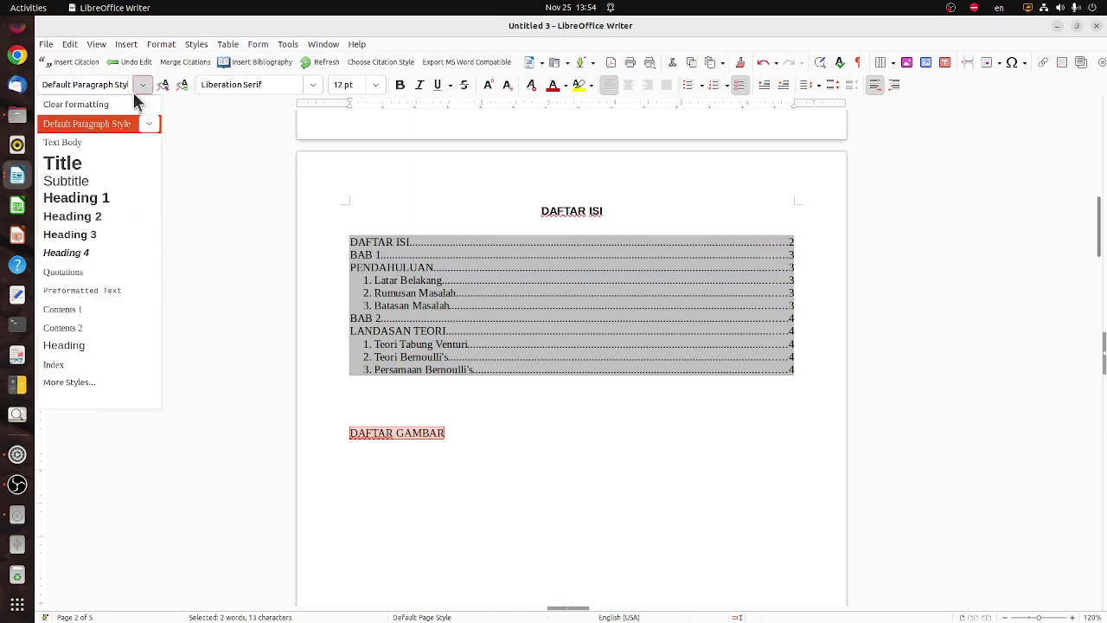
left_click(101, 198)
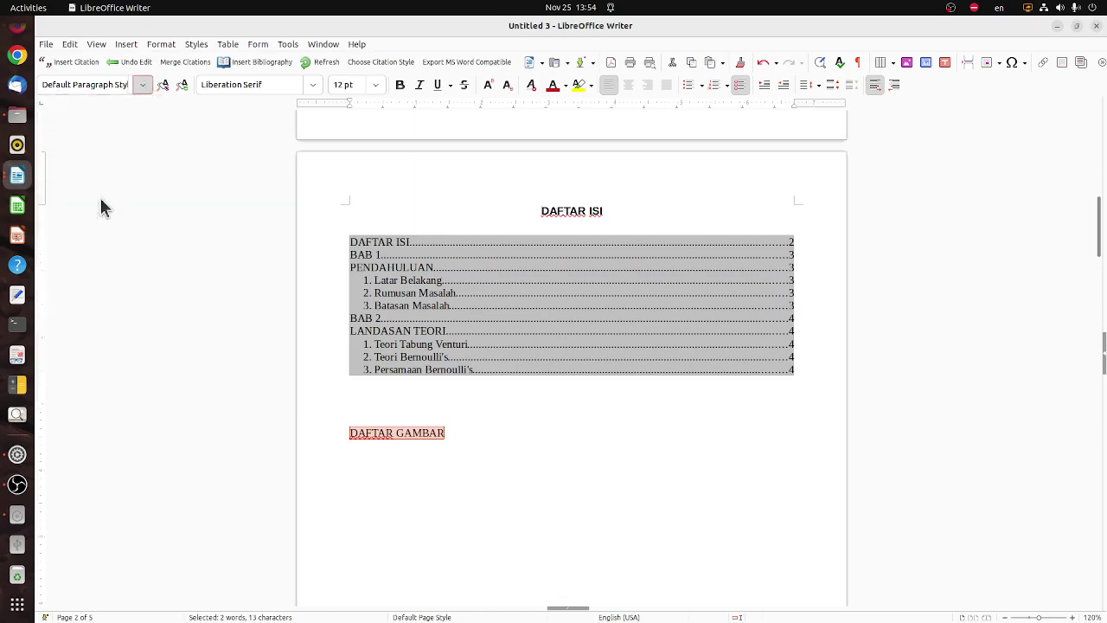
left_click(371, 87)
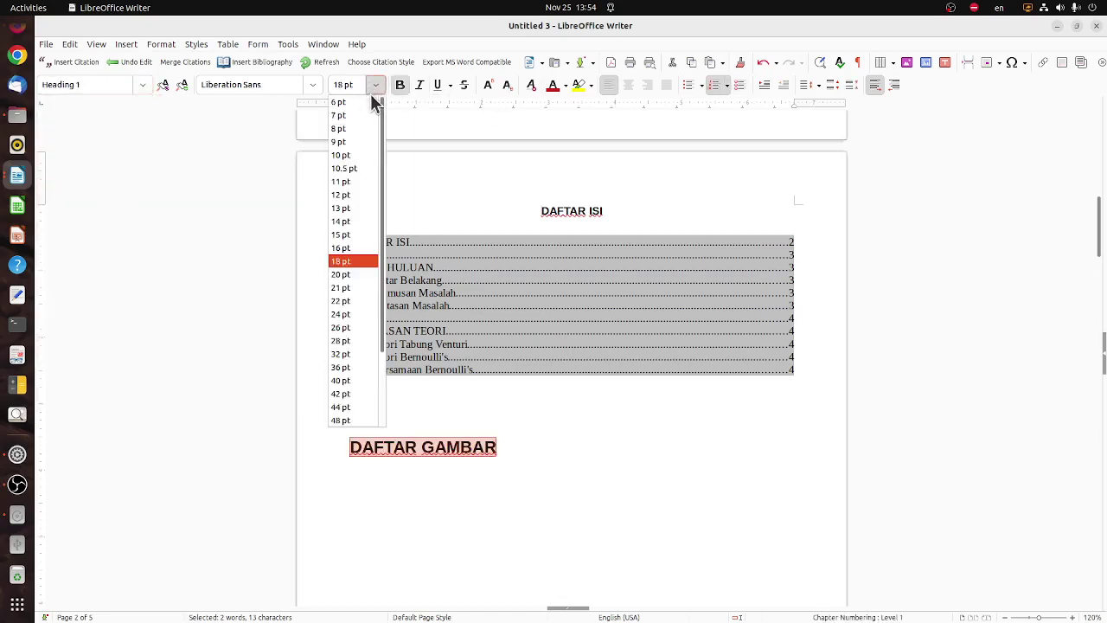
left_click(348, 193)
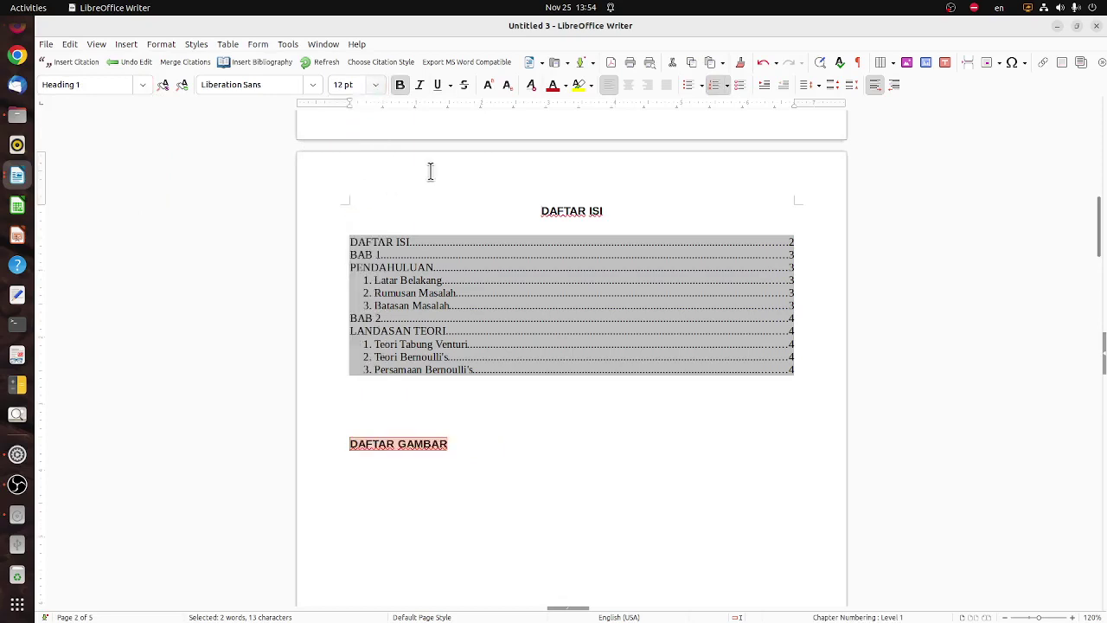
left_click(628, 84)
left_click(578, 484)
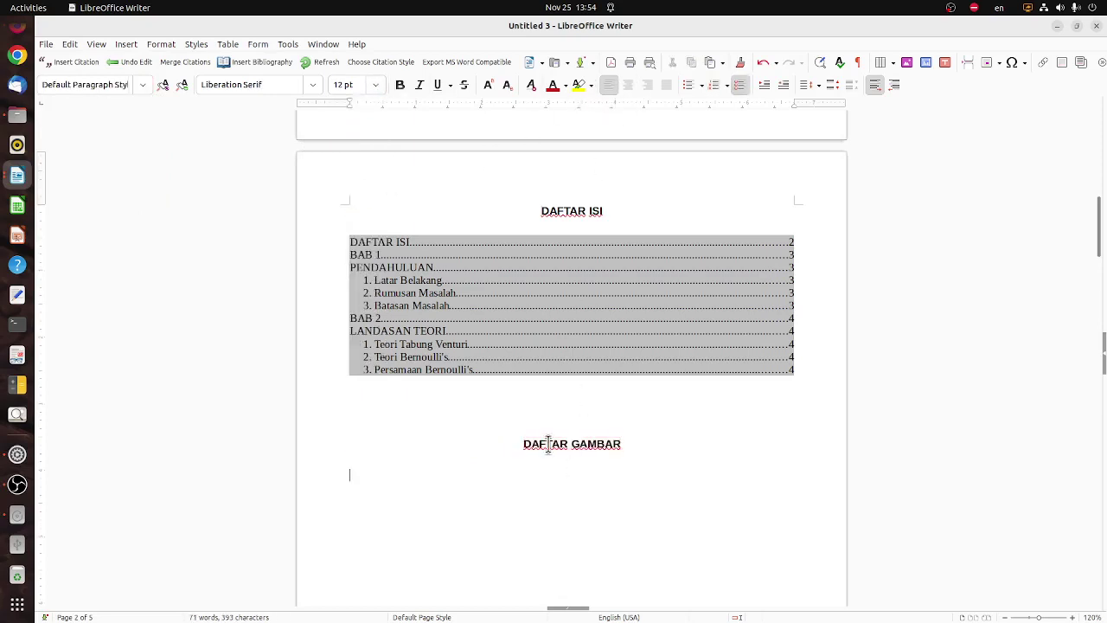
Delete the surplus blank lines above the BAB 1 title on page 3
scroll(547, 444, "down", 15)
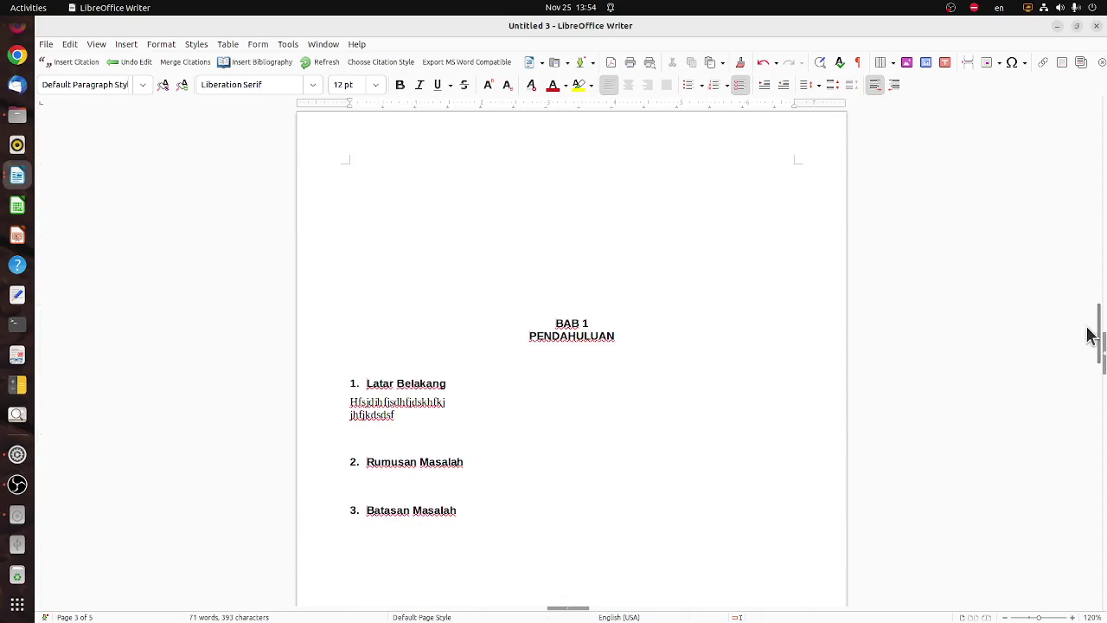
scroll(666, 327, "up", 3)
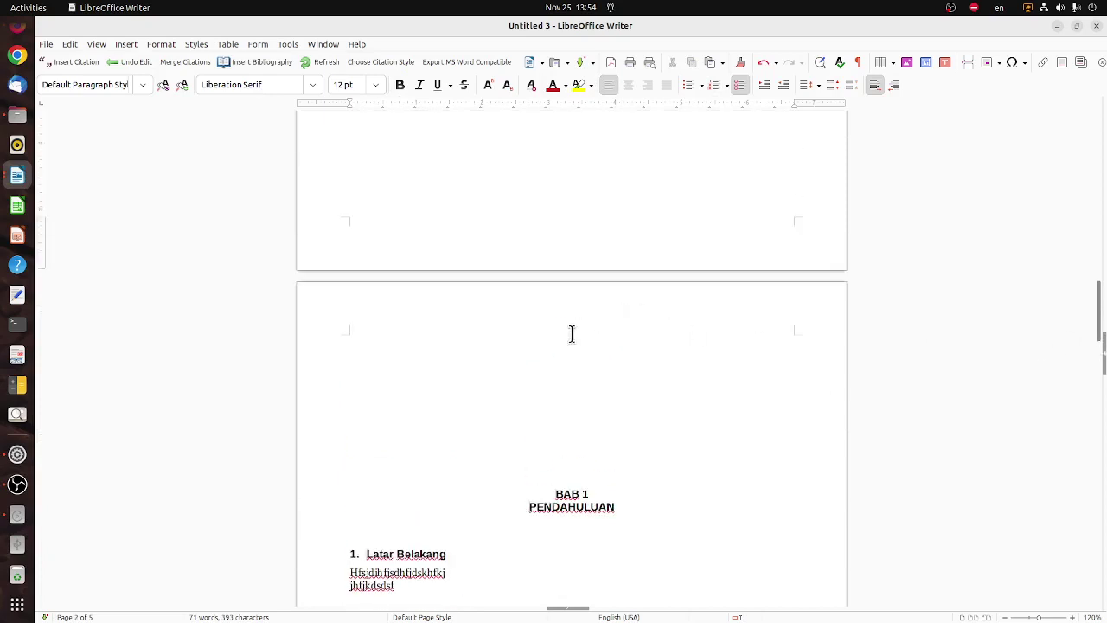
left_click(552, 356)
key("Delete")
key("Delete")
key("Delete")
key("Delete")
key("Delete")
key("Delete")
key("Delete")
key("Delete")
key("Delete")
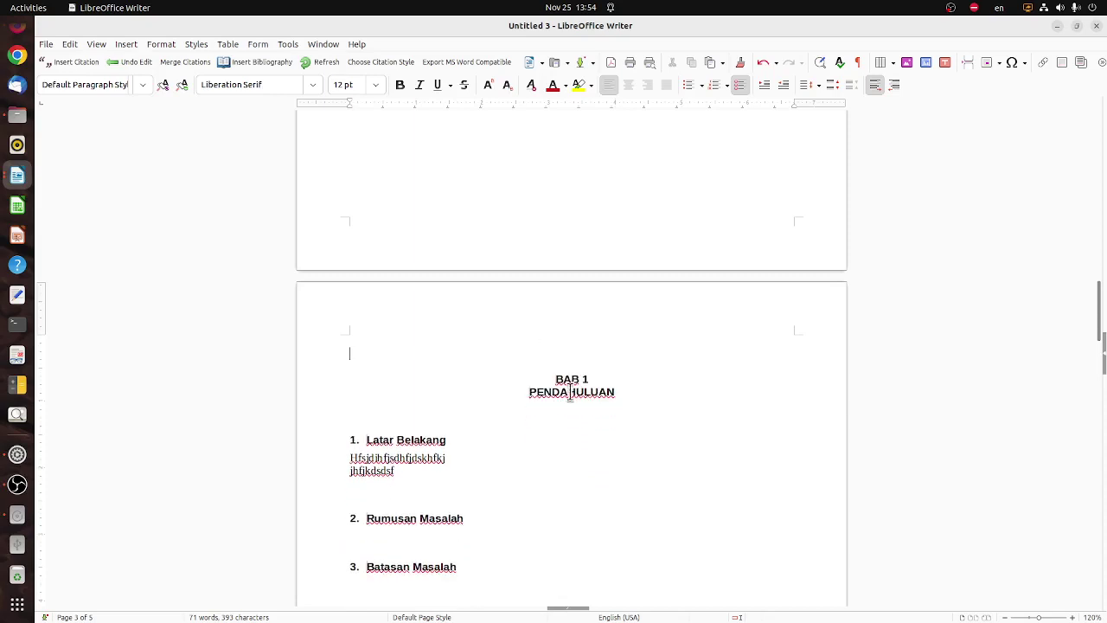
Capture the preset upper-left screen area and paste it below the Batasan Masalah subheading with text wrapping turned off
scroll(546, 407, "down", 6)
left_click(542, 318)
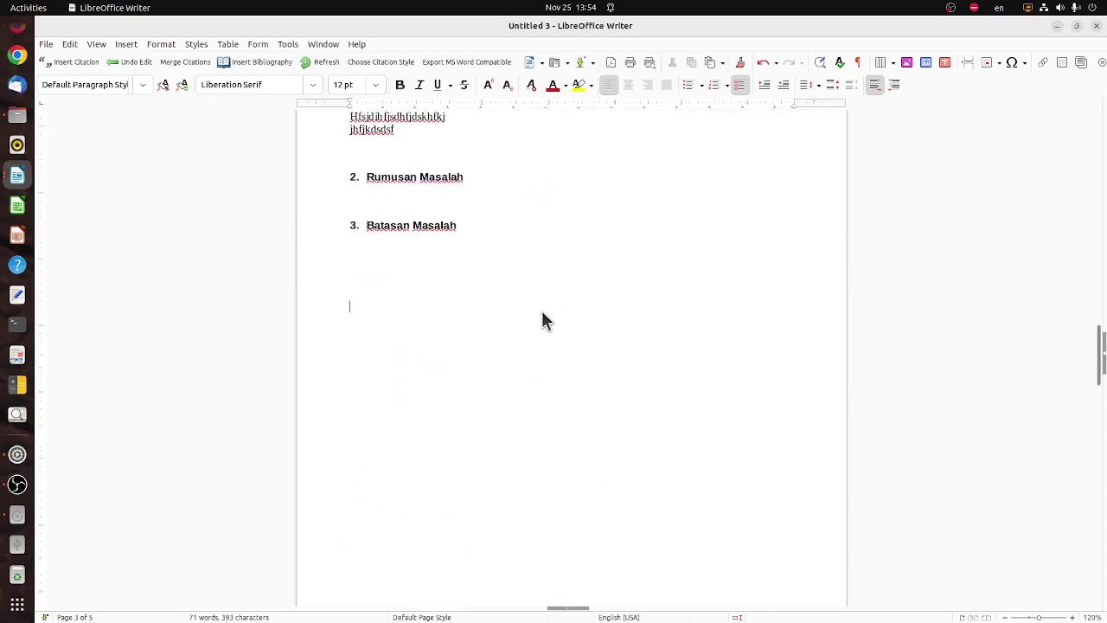
key("Print")
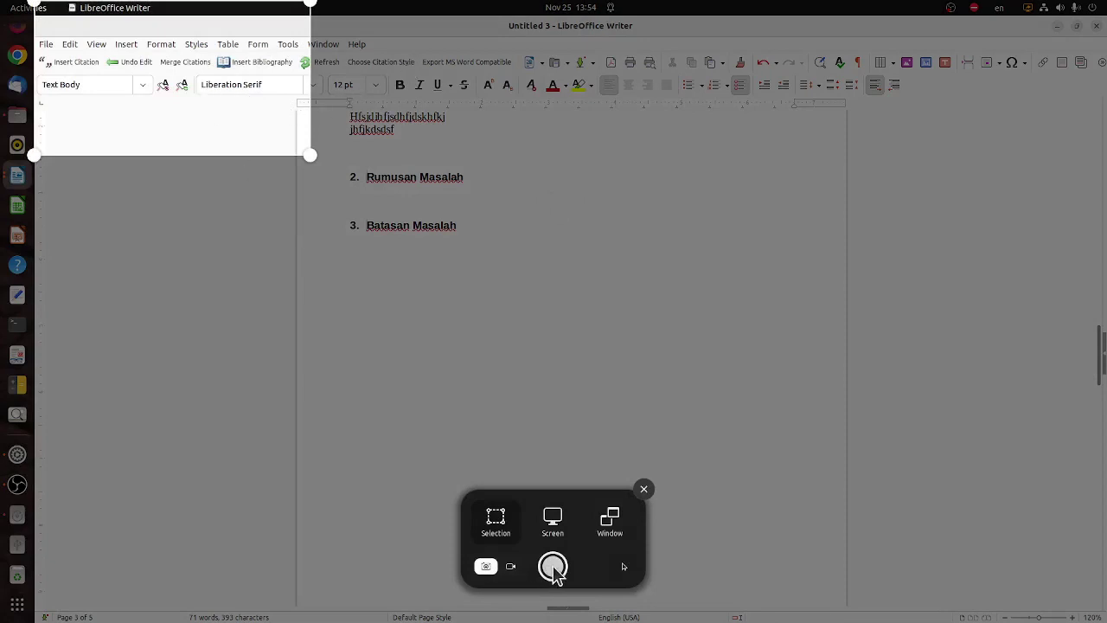
left_click(554, 566)
right_click(516, 303)
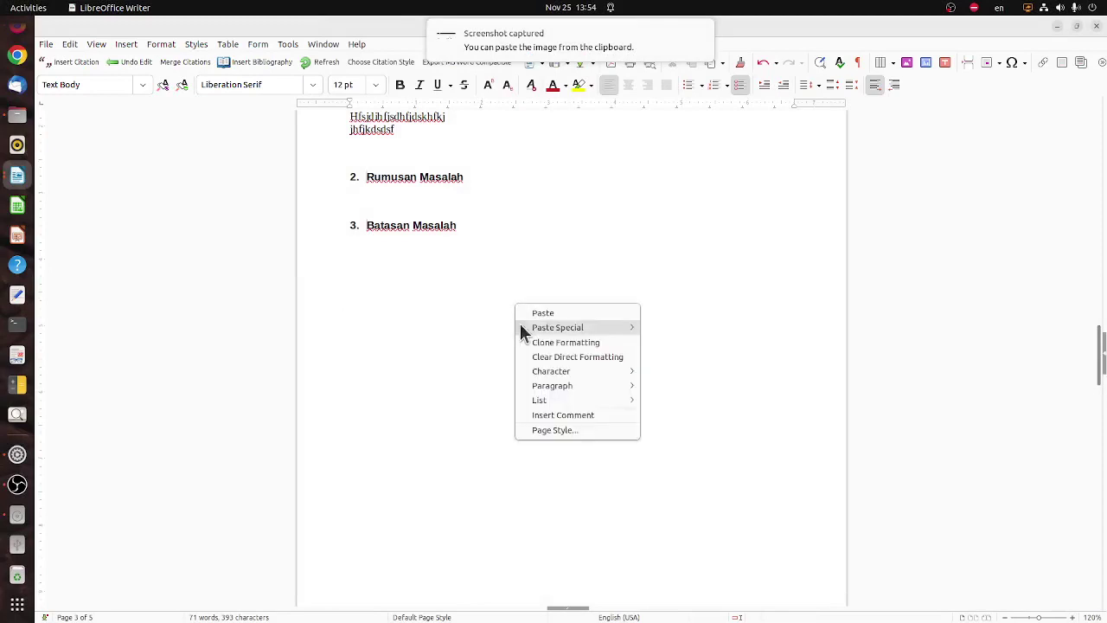
left_click(562, 315)
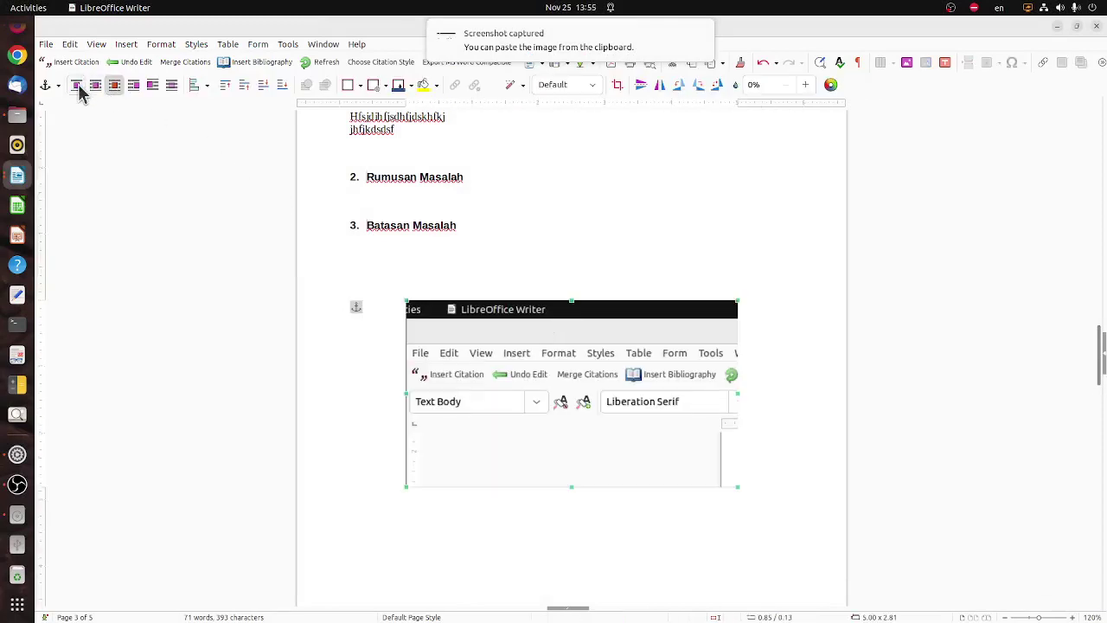
left_click(78, 88)
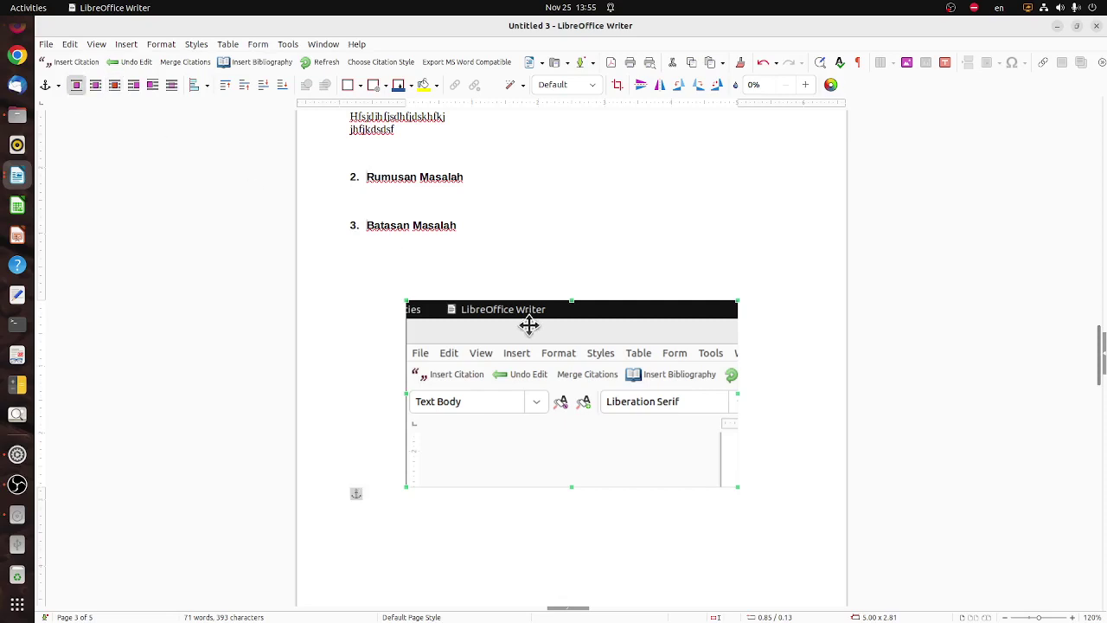
Insert a caption below the pasted image using the custom category "Gambar" with Arabic numbering
right_click(532, 355)
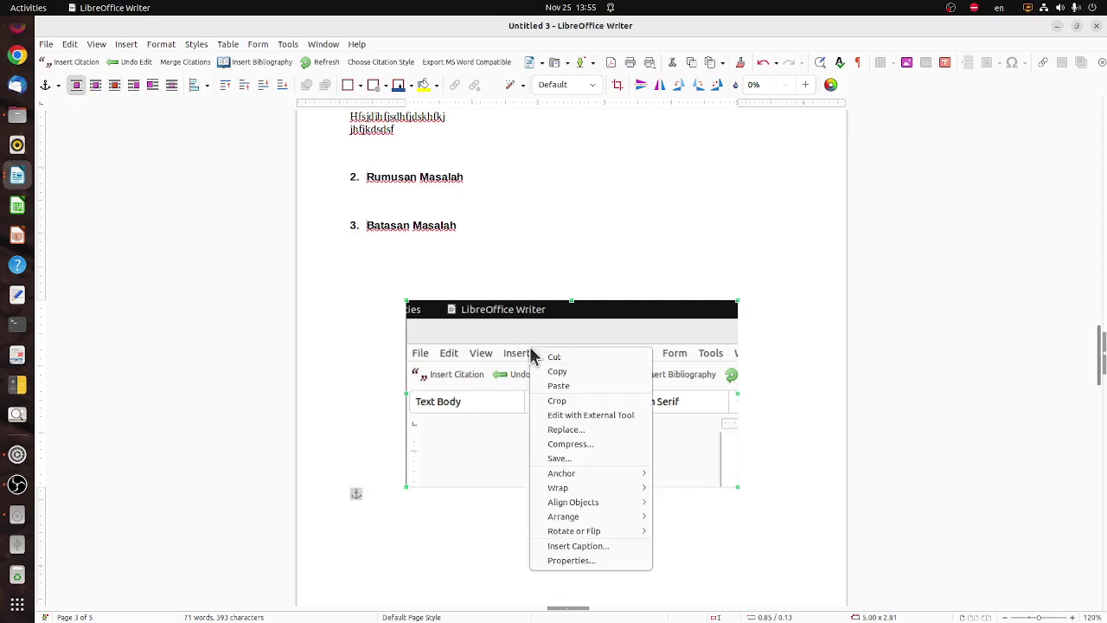
left_click(601, 546)
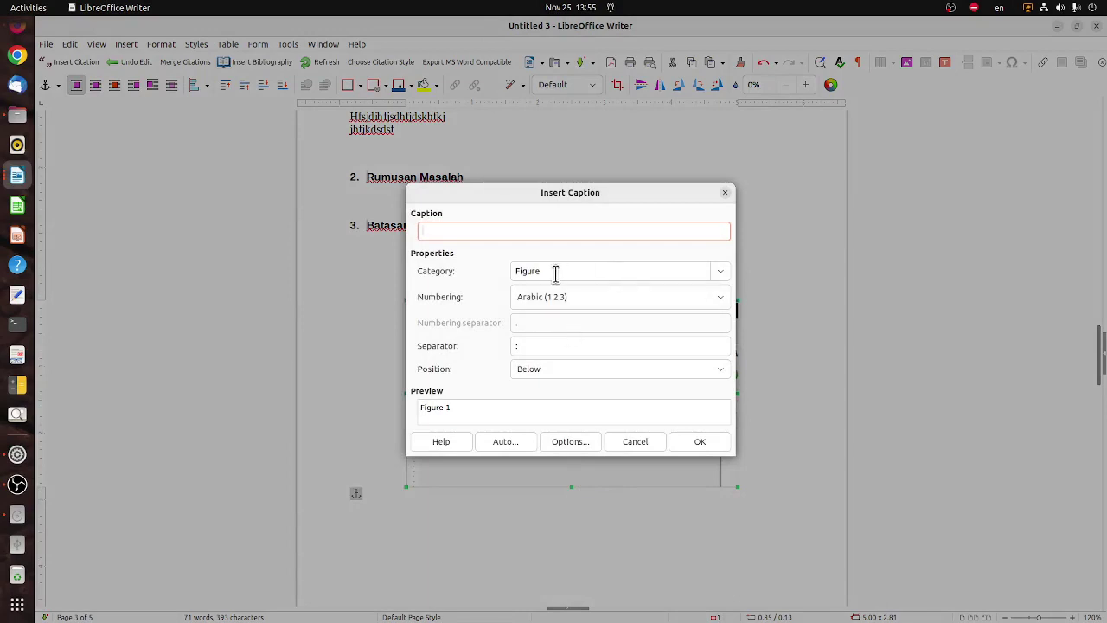
left_click(720, 273)
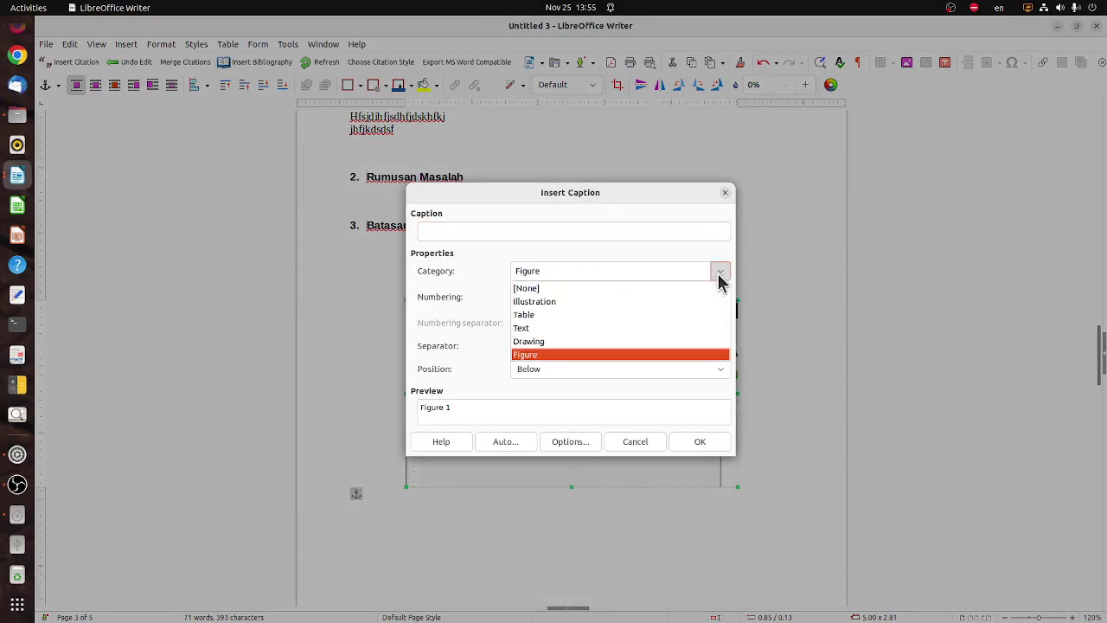
left_click(576, 271)
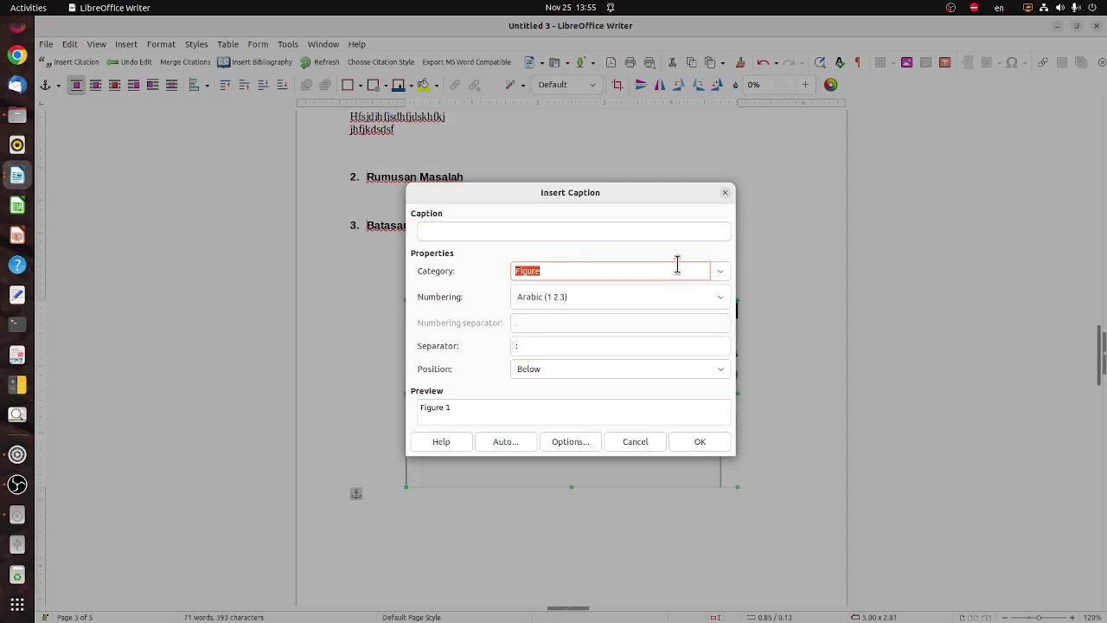
type("Gambar")
left_click(721, 443)
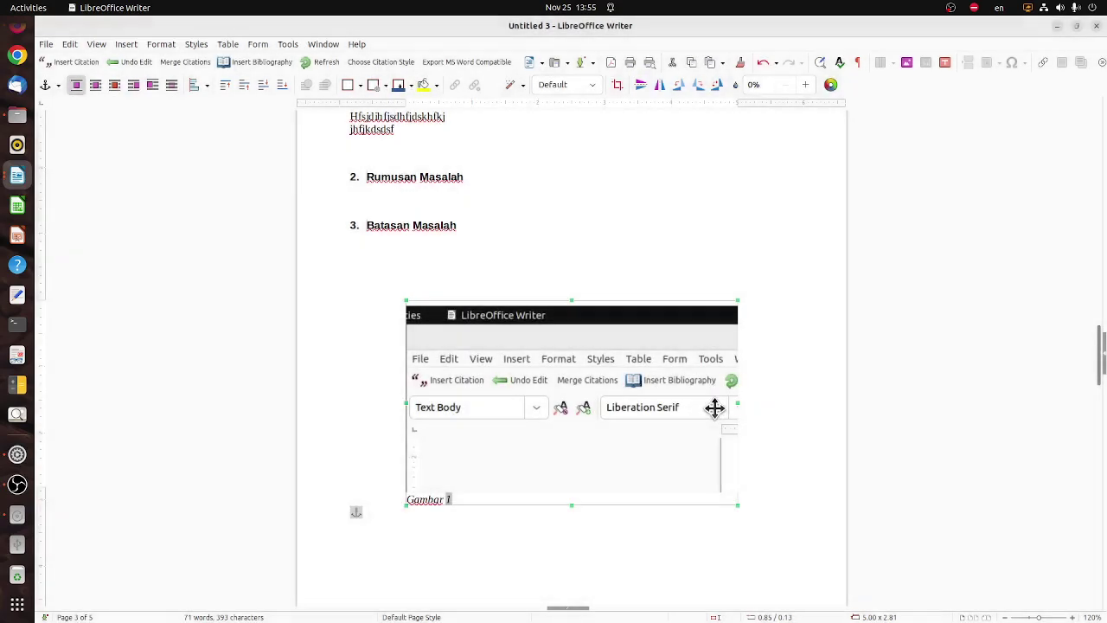
Extend the first image's caption with ". Percobaan 1", center it and remove its italics
left_click(520, 526)
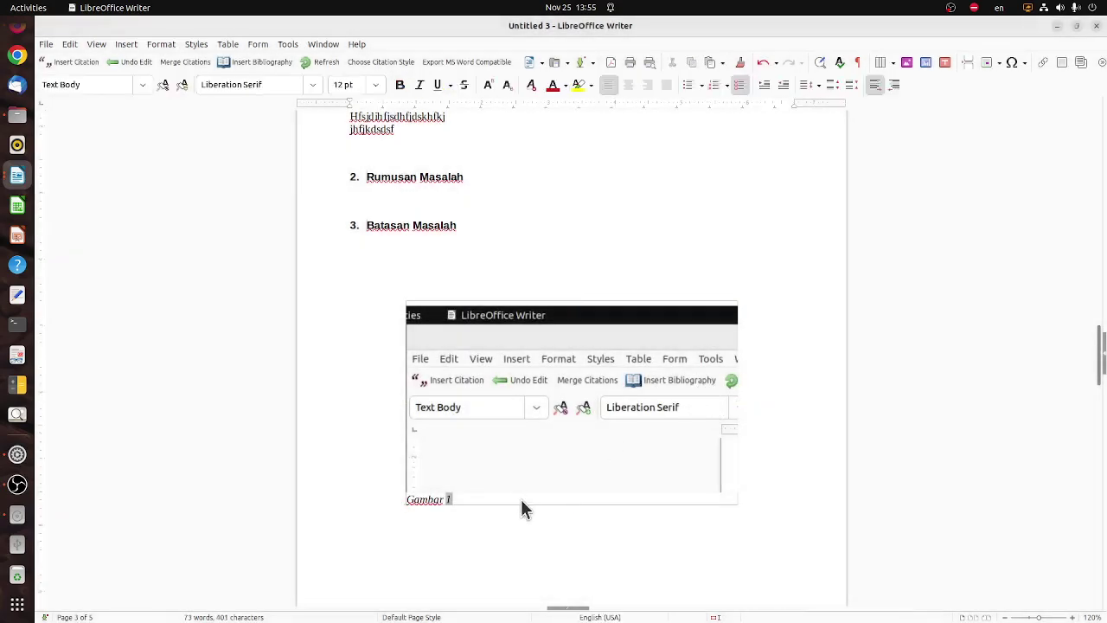
left_click(546, 499)
type(". P")
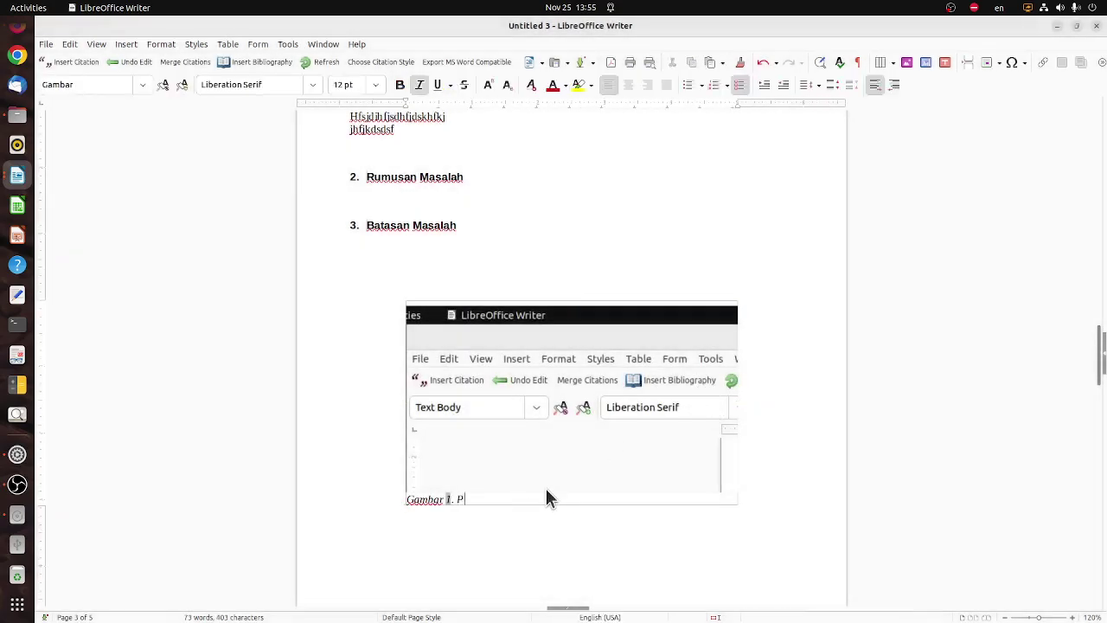
type("ercobaan 1")
key("ctrl+a")
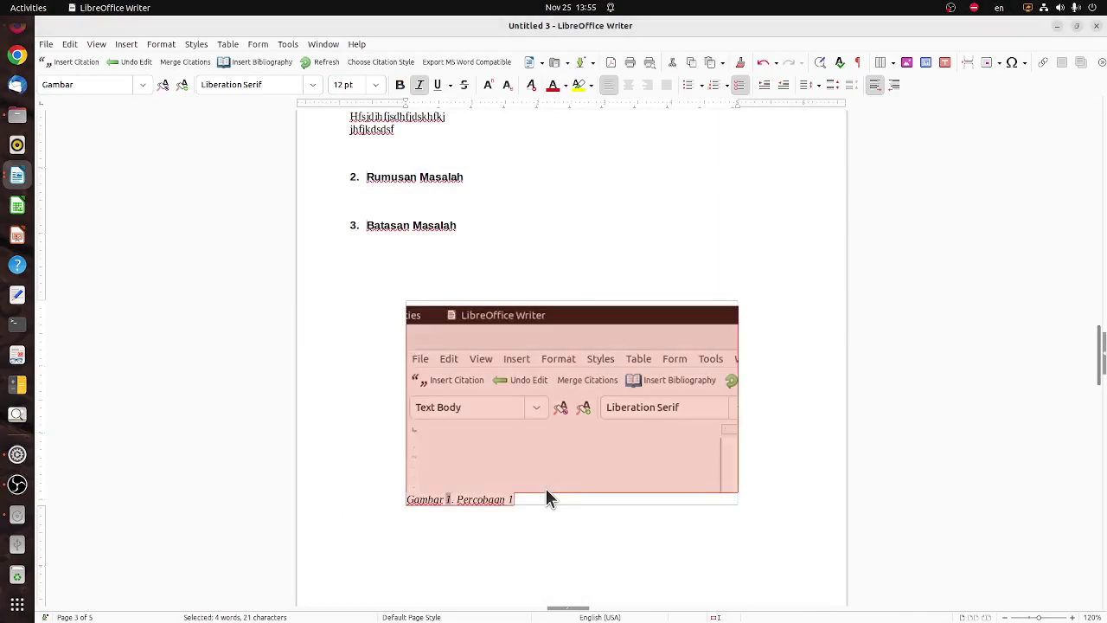
left_click(628, 87)
left_click(420, 85)
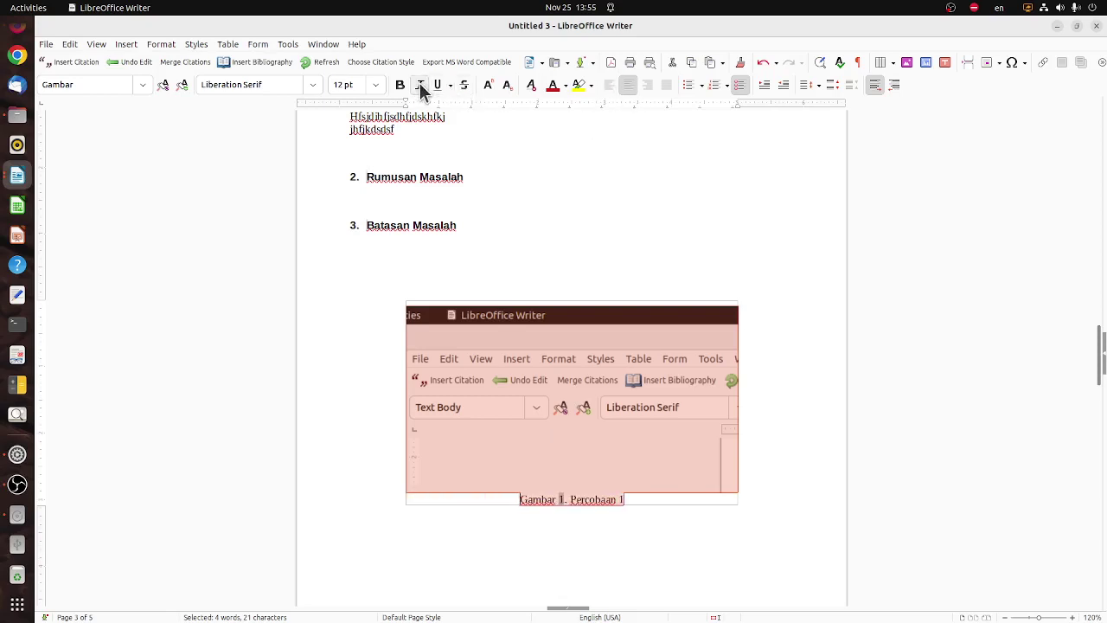
left_click(611, 513)
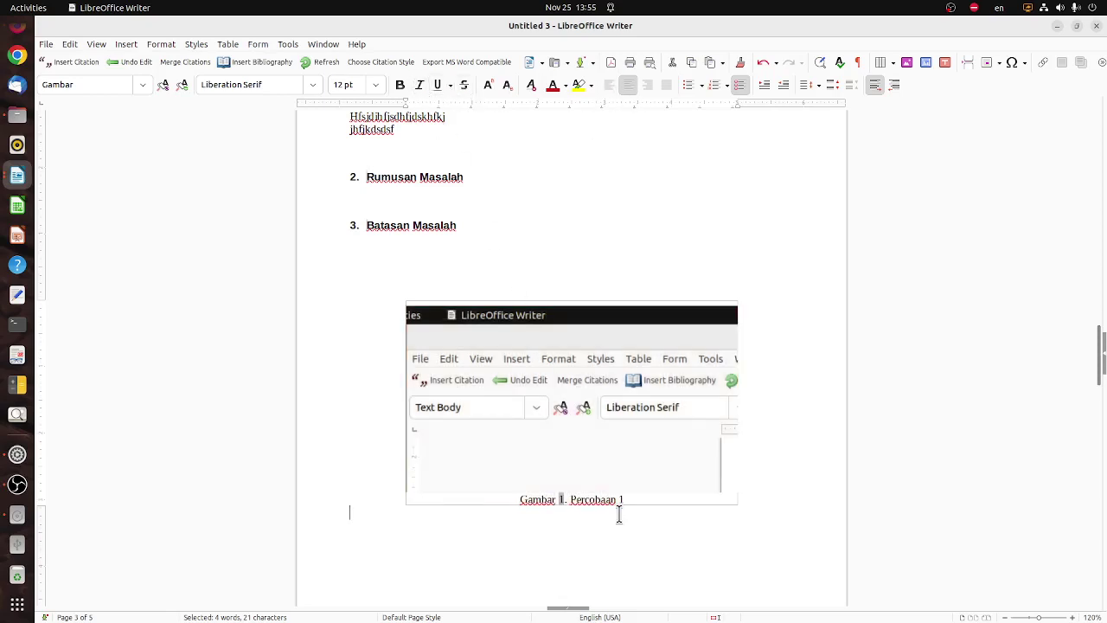
Add blank lines below the first captioned image until the insertion point reaches page 4
scroll(614, 467, "down", 3)
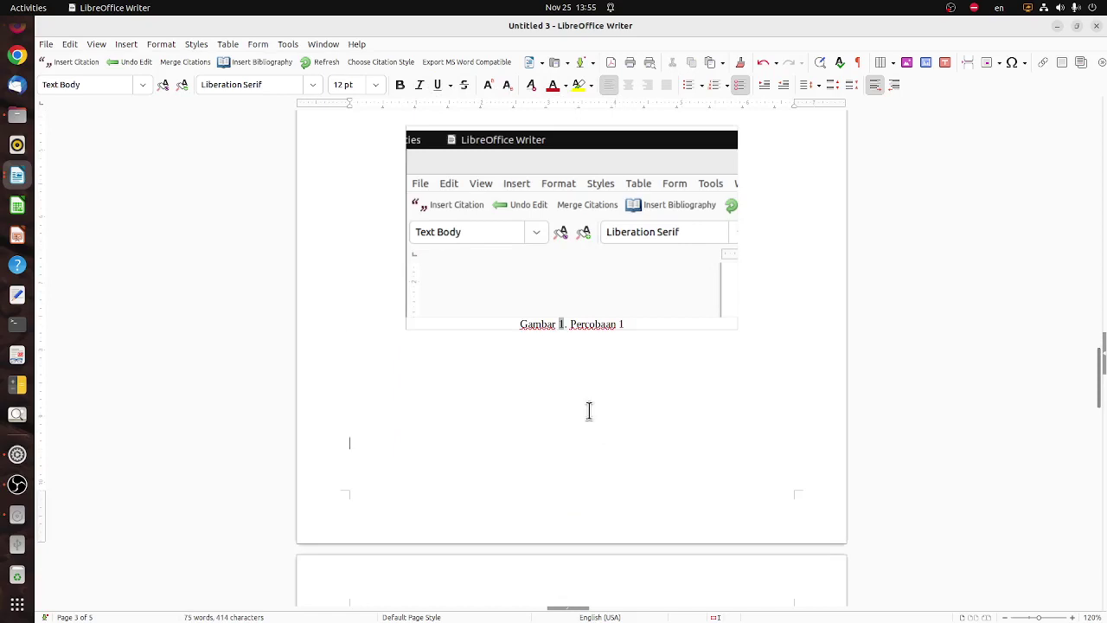
key("Return")
key("Return")
key("Return")
key("Return")
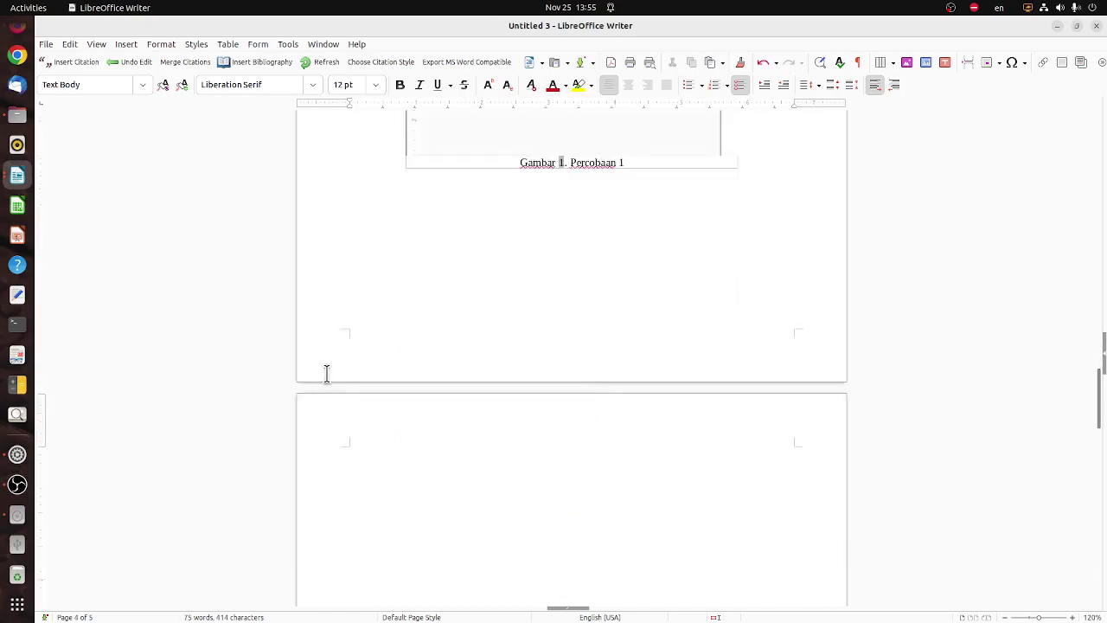
Capture a screen area around the Tools and Window menus and paste it on page 4 with text wrapping turned off
key("Print")
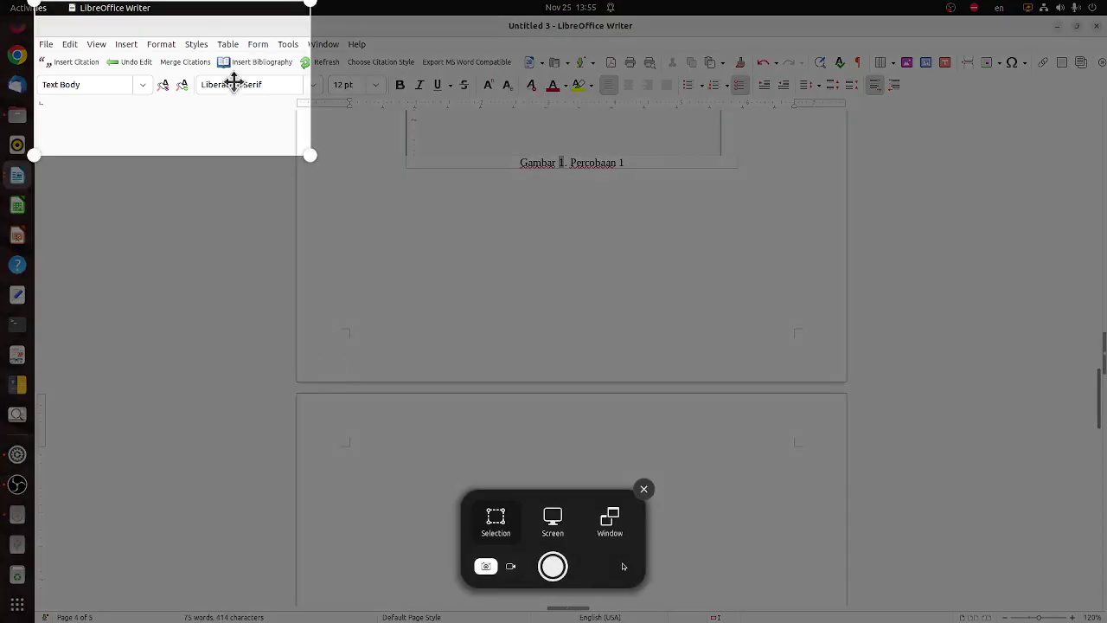
left_click_drag(230, 81, 463, 77)
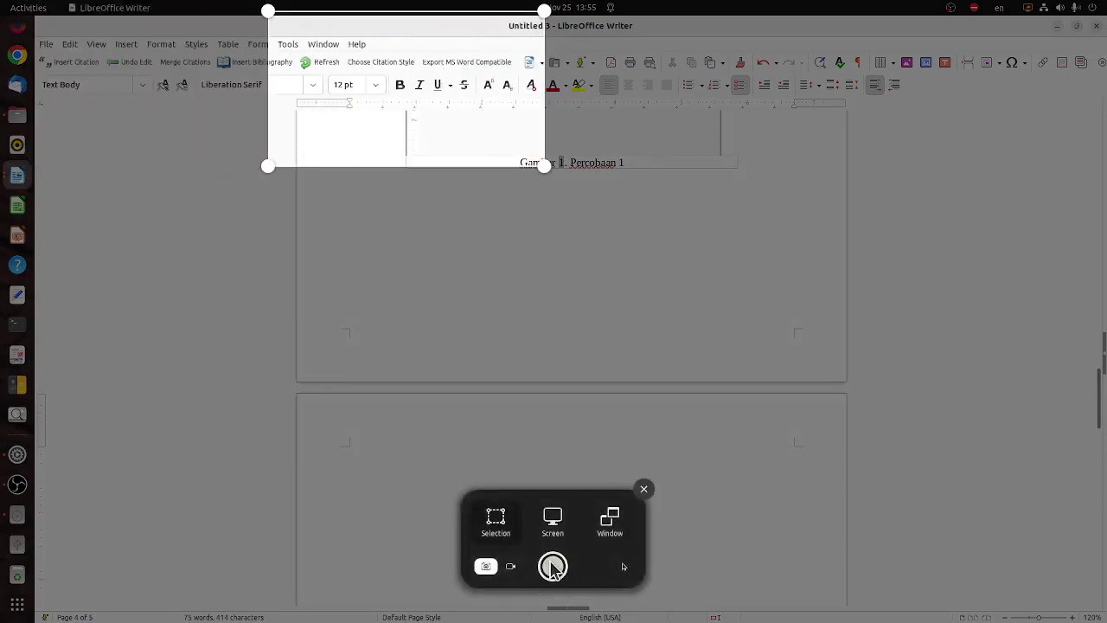
left_click(553, 567)
right_click(525, 468)
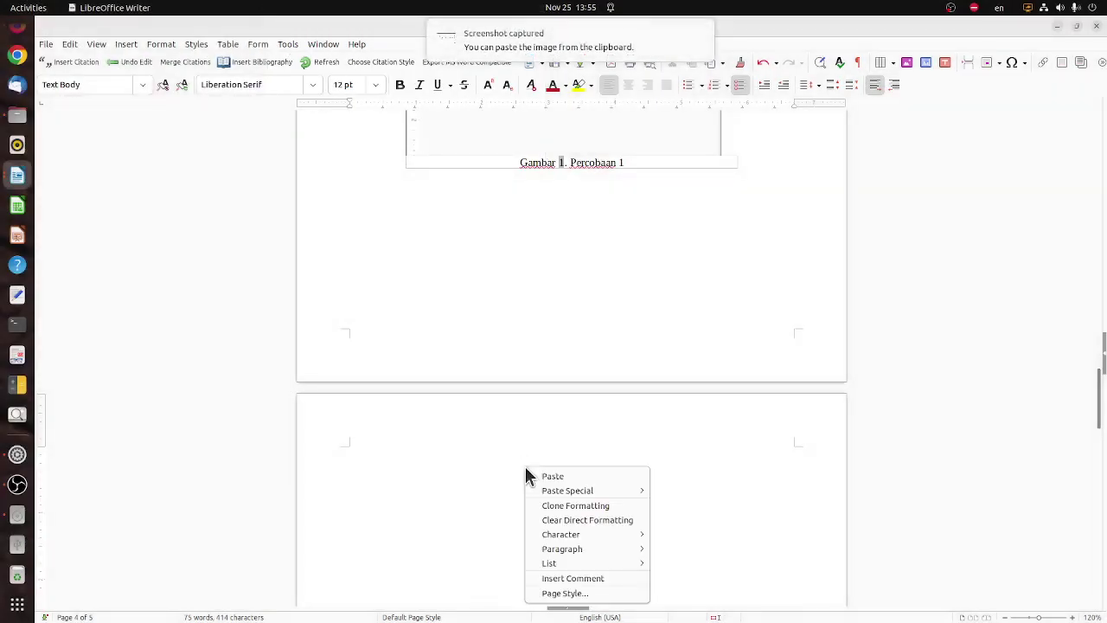
left_click(552, 478)
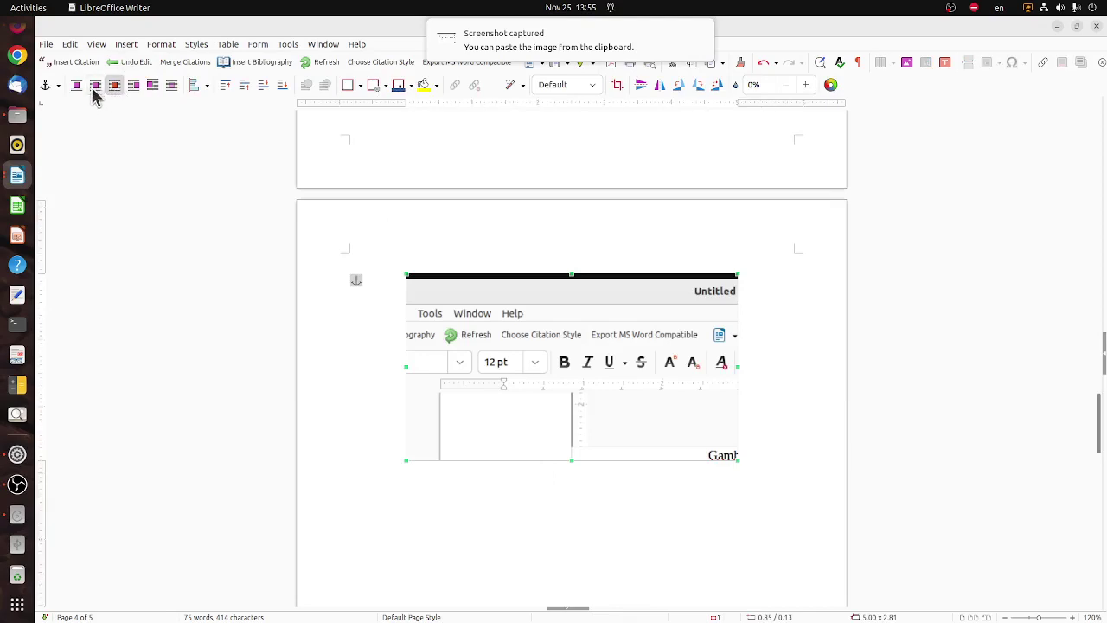
left_click(78, 87)
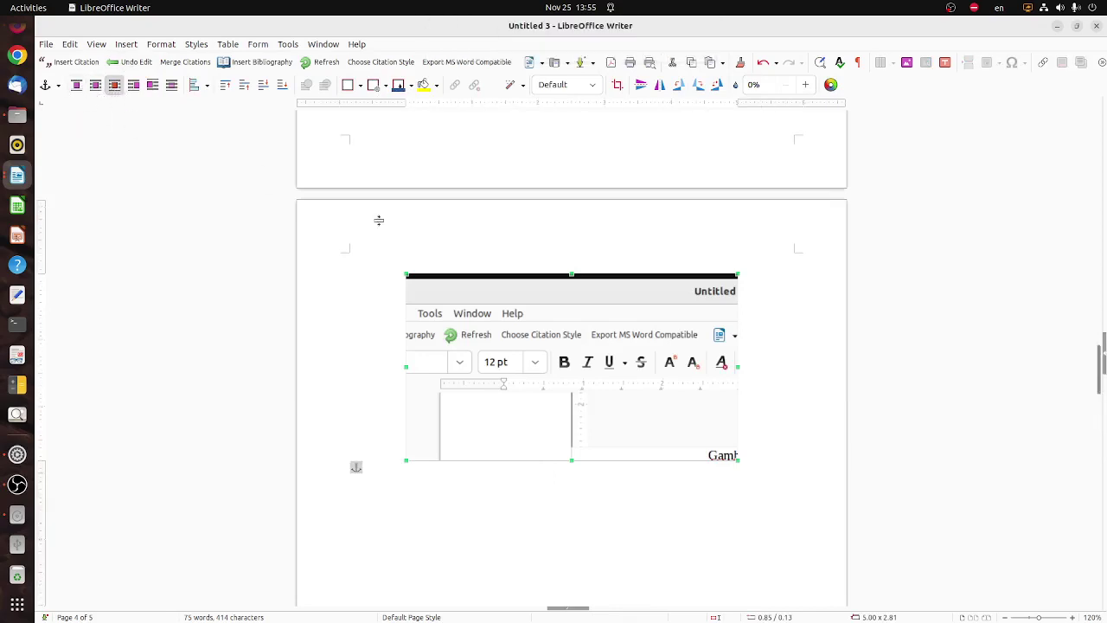
Insert a numbered caption in the Gambar category below the image on page 4
right_click(572, 391)
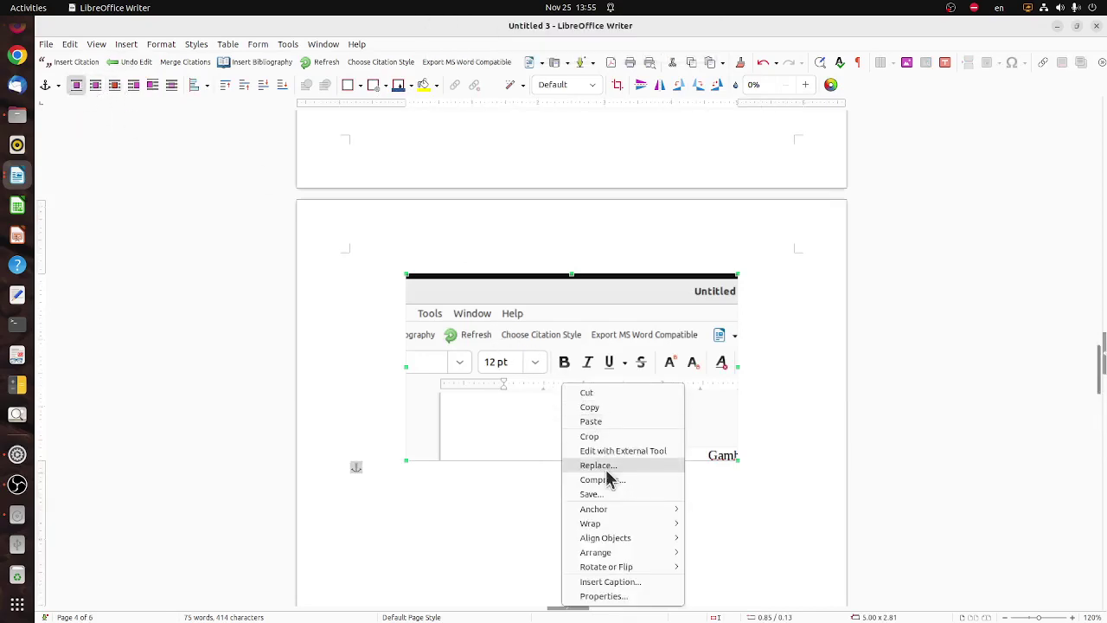
left_click(610, 581)
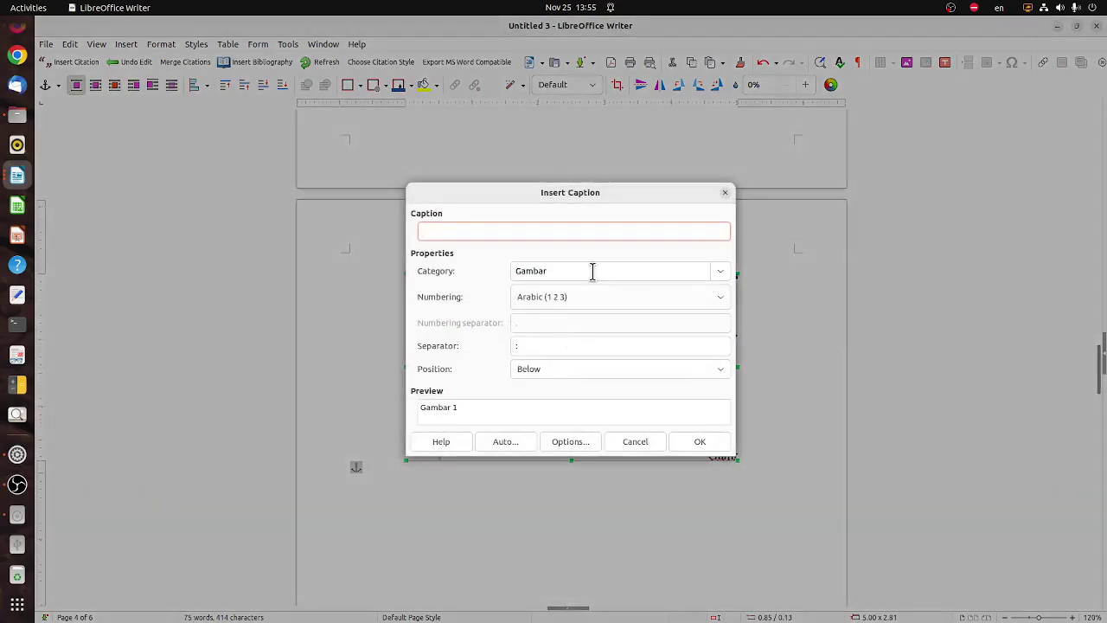
left_click(698, 442)
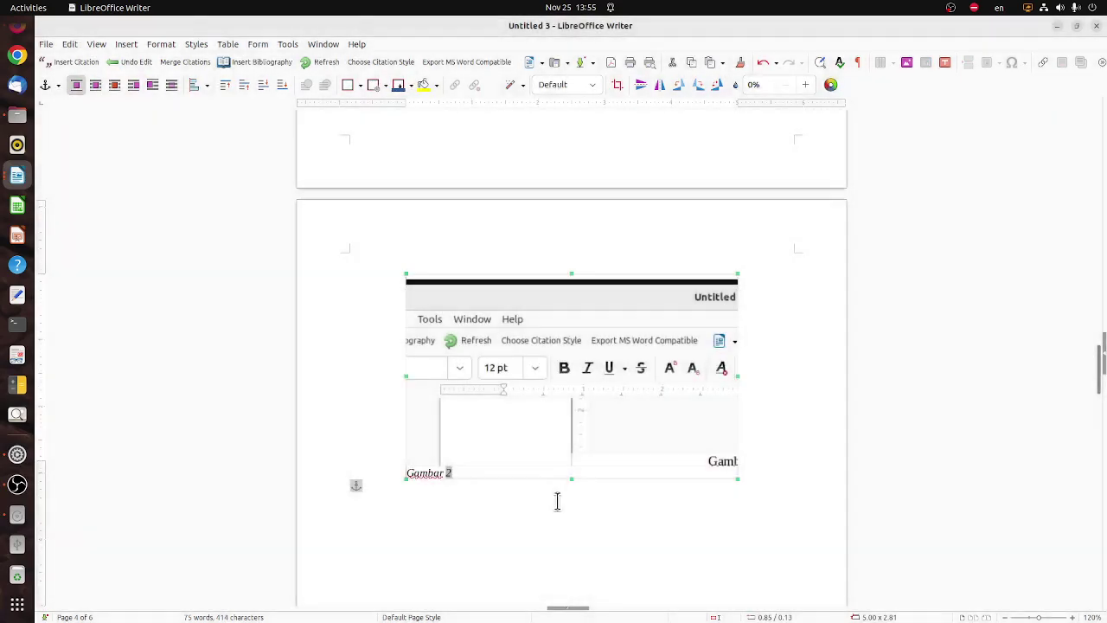
Extend the second image's caption with ". Percobaan 2", center it and remove its italics
left_click(498, 490)
left_click(500, 472)
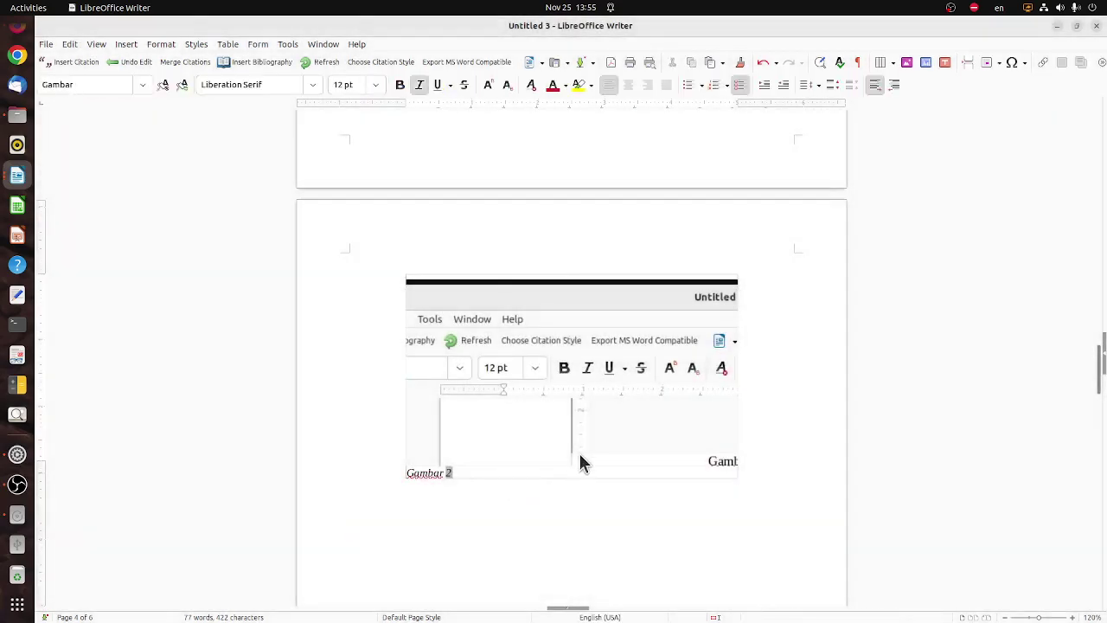
type(". Percobaan 2")
key("shift+Home")
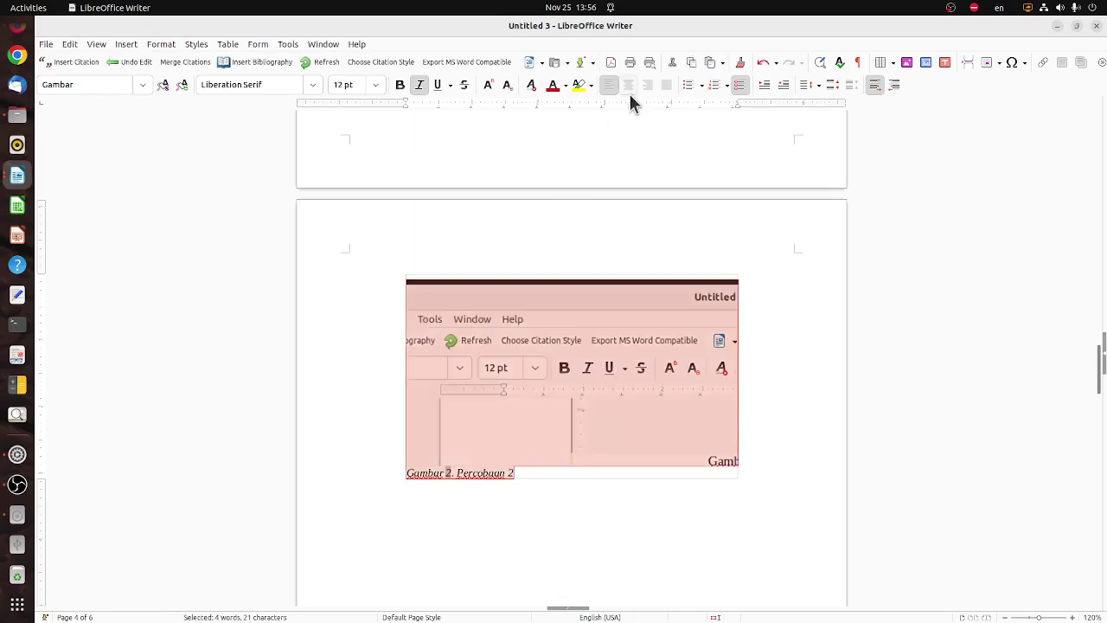
left_click(629, 87)
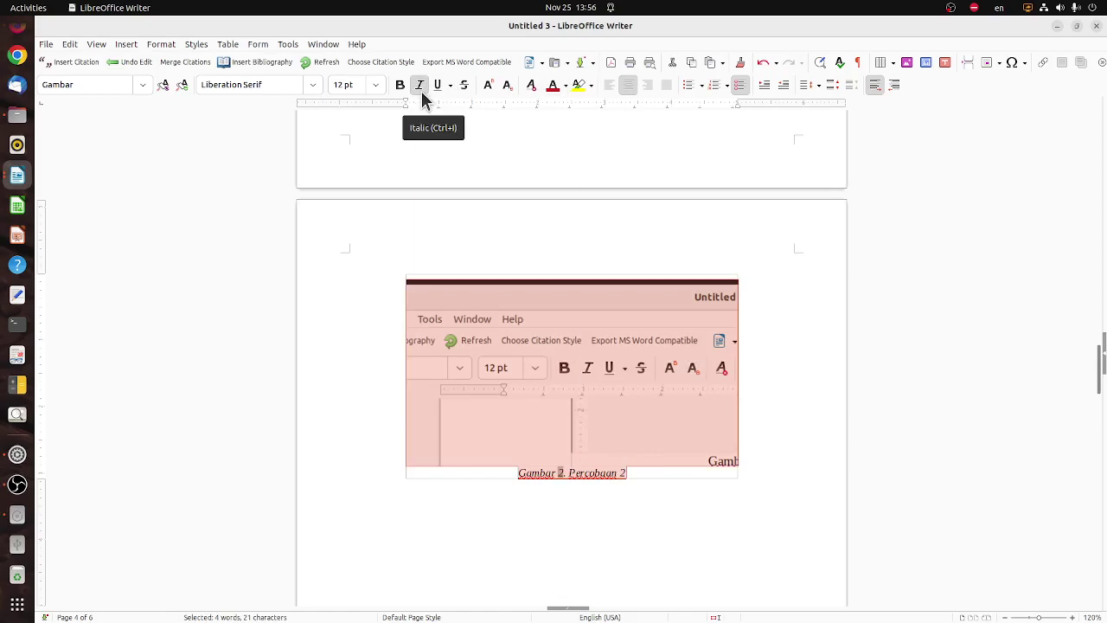
left_click(421, 87)
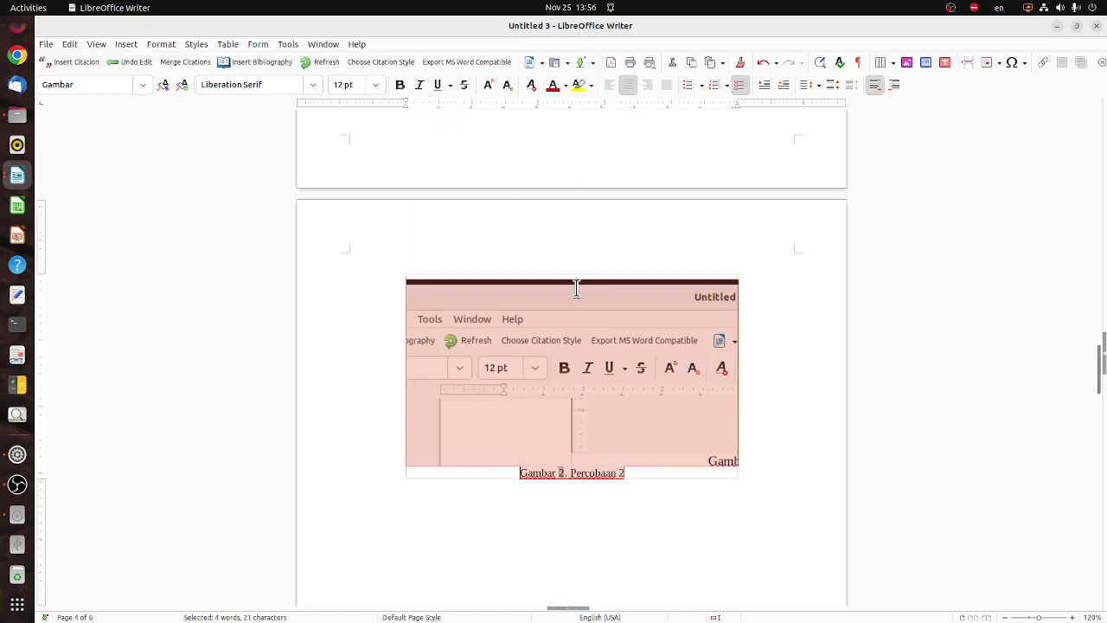
left_click(701, 503)
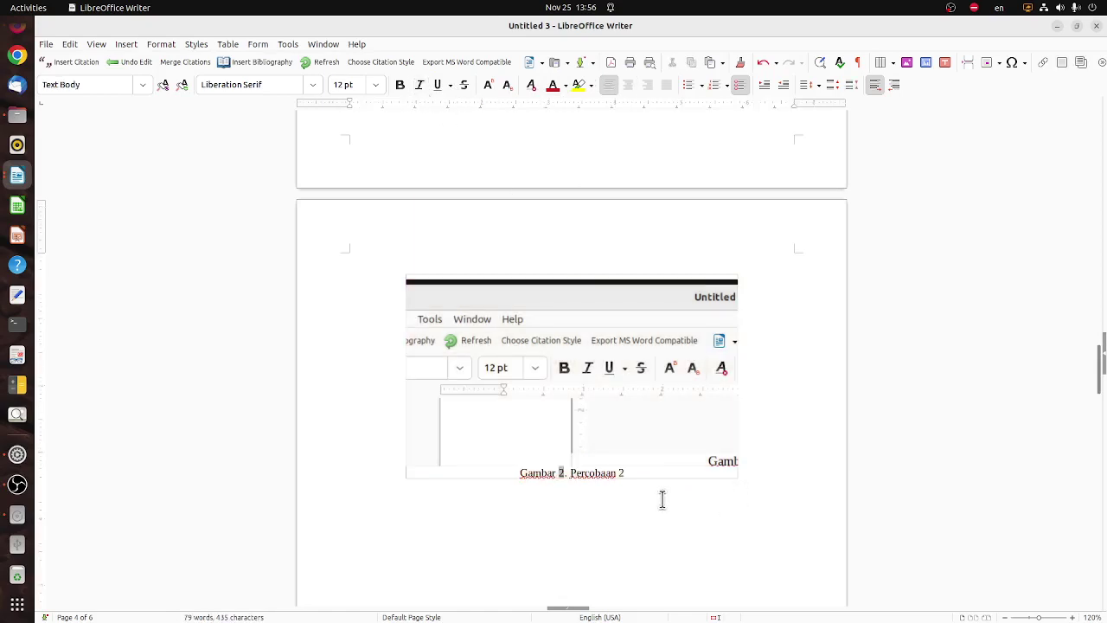
Add blank lines above the BAB 2 LANDASAN TEORI title to push the chapter onto page 5
scroll(660, 494, "down", 8)
scroll(614, 400, "down", 5)
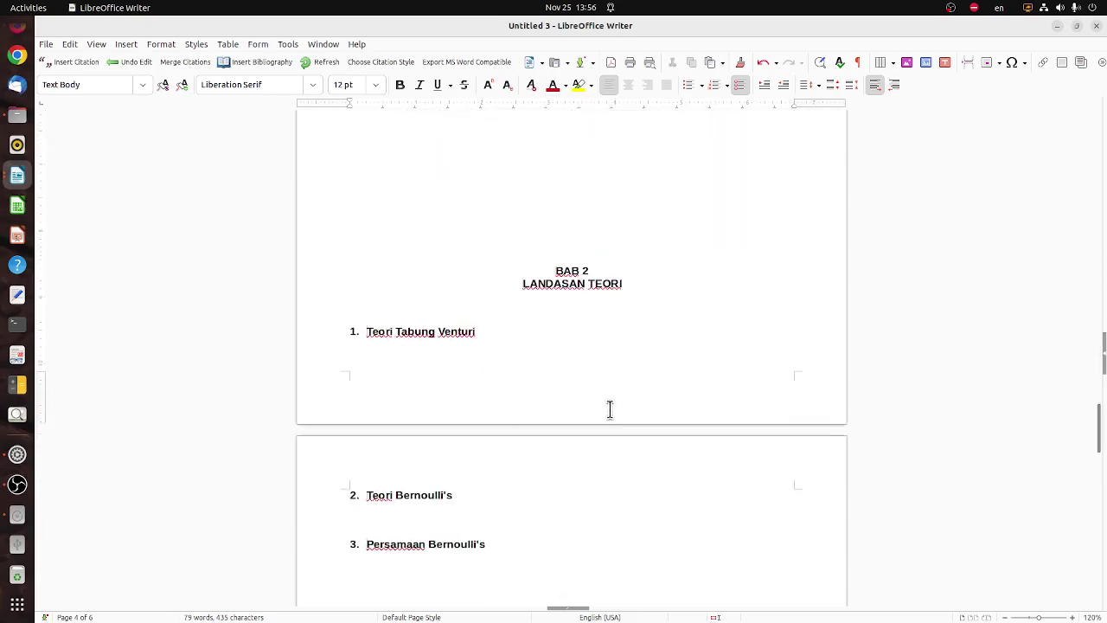
left_click(563, 210)
key("Return")
key("Return")
key("Return")
key("Return")
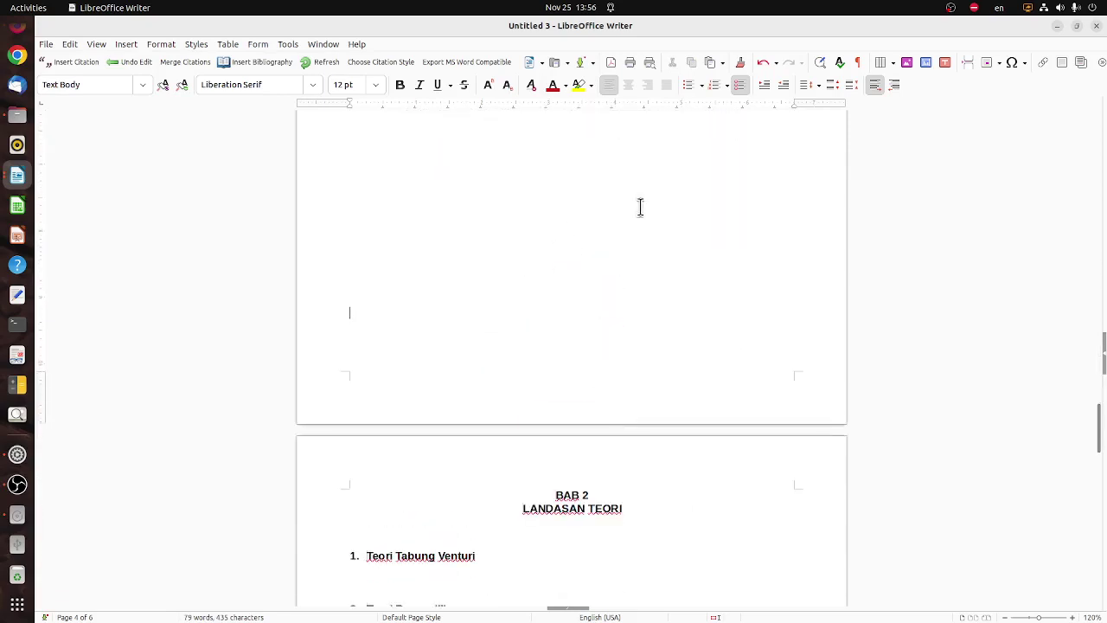
Capture a screen area around the window controls and paste it below the Persamaan Bernoulli's subheading with text wrapping turned off
scroll(600, 324, "down", 8)
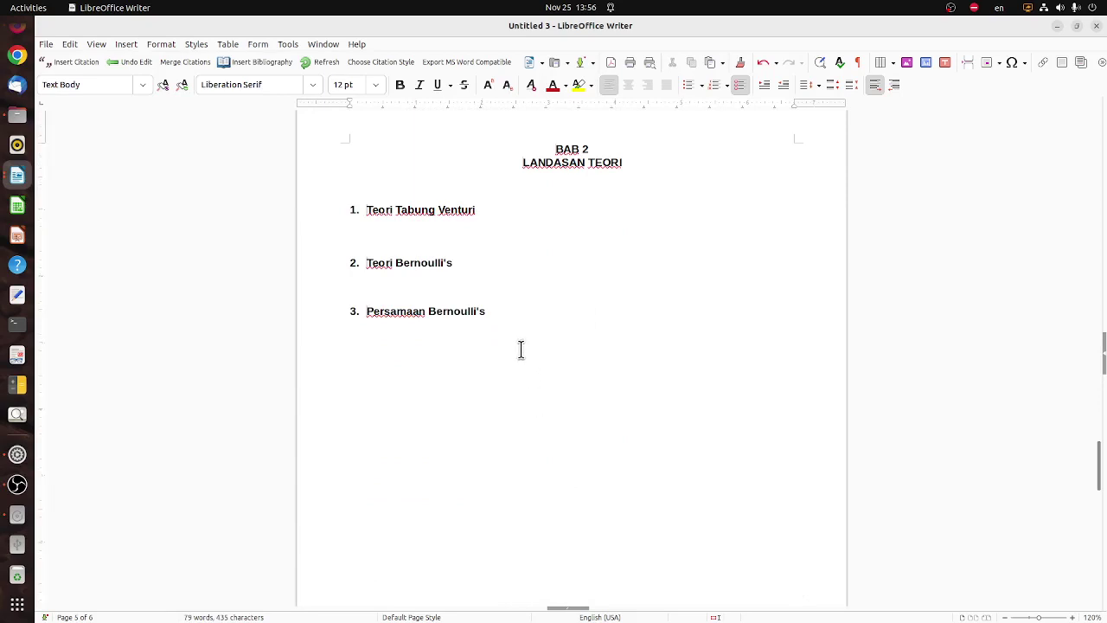
key("Print")
left_click_drag(524, 114, 1041, 79)
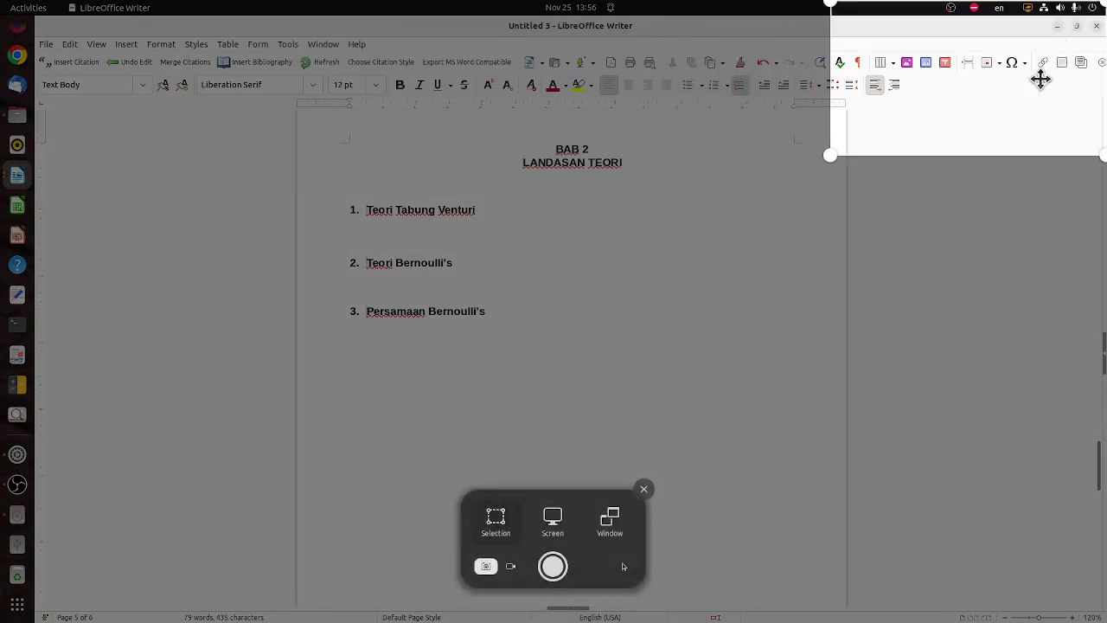
left_click(552, 565)
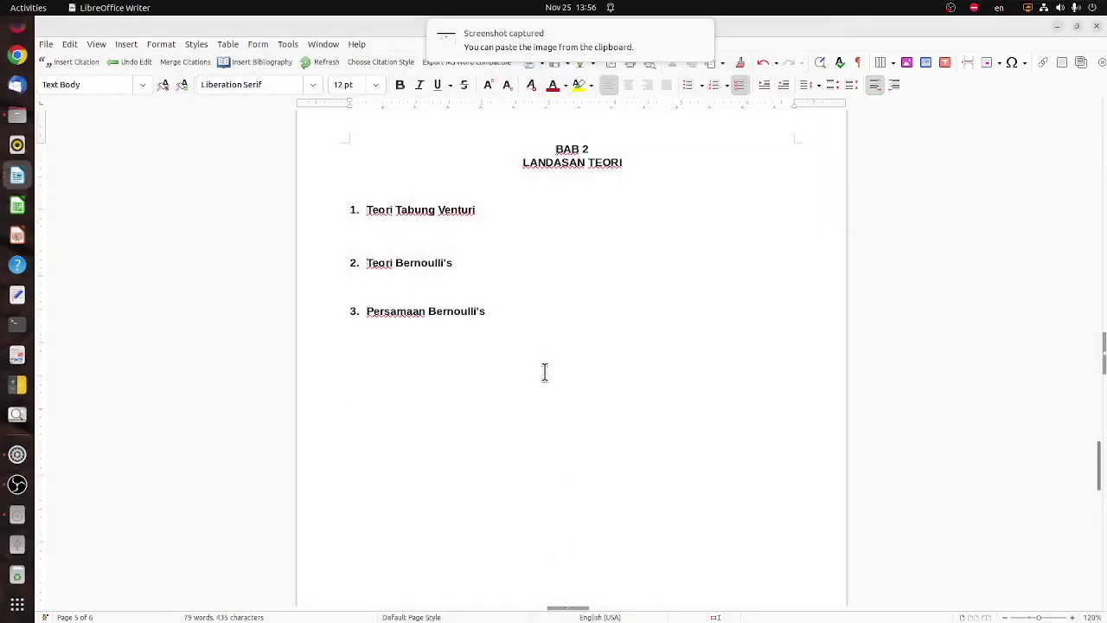
key("ctrl+v")
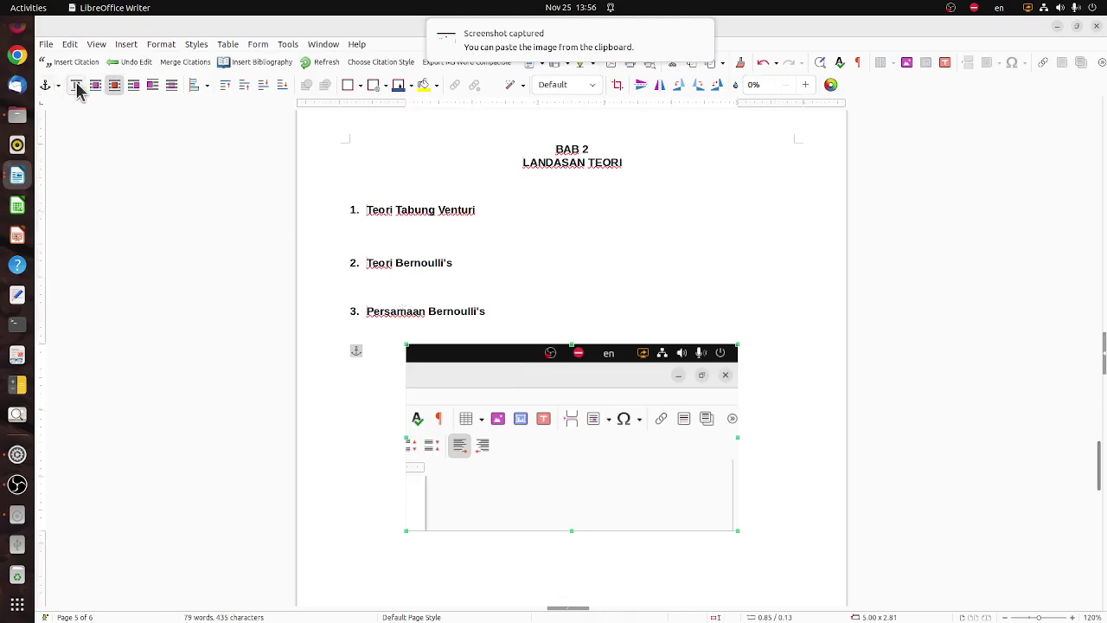
left_click(76, 85)
Insert a numbered caption in the Gambar category below the image on page 5
right_click(490, 393)
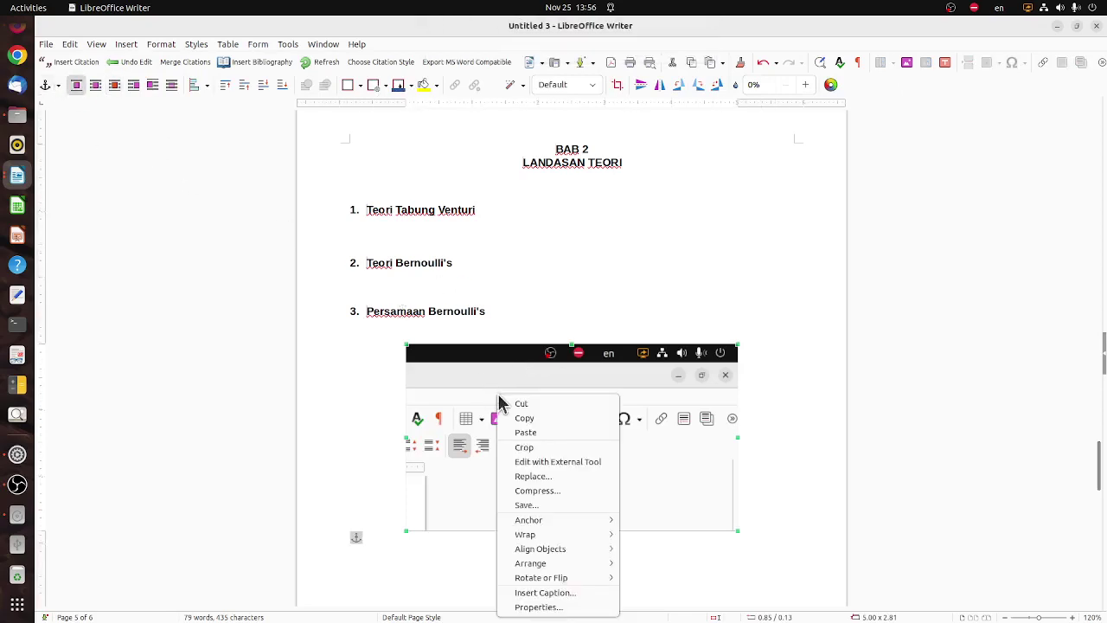
left_click(560, 595)
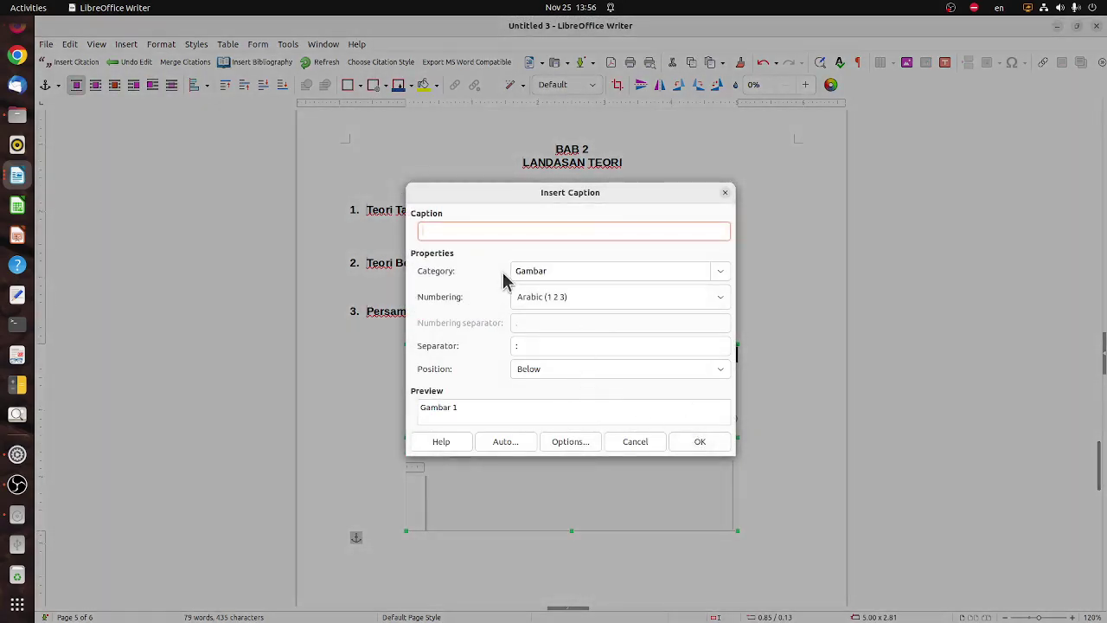
left_click(701, 445)
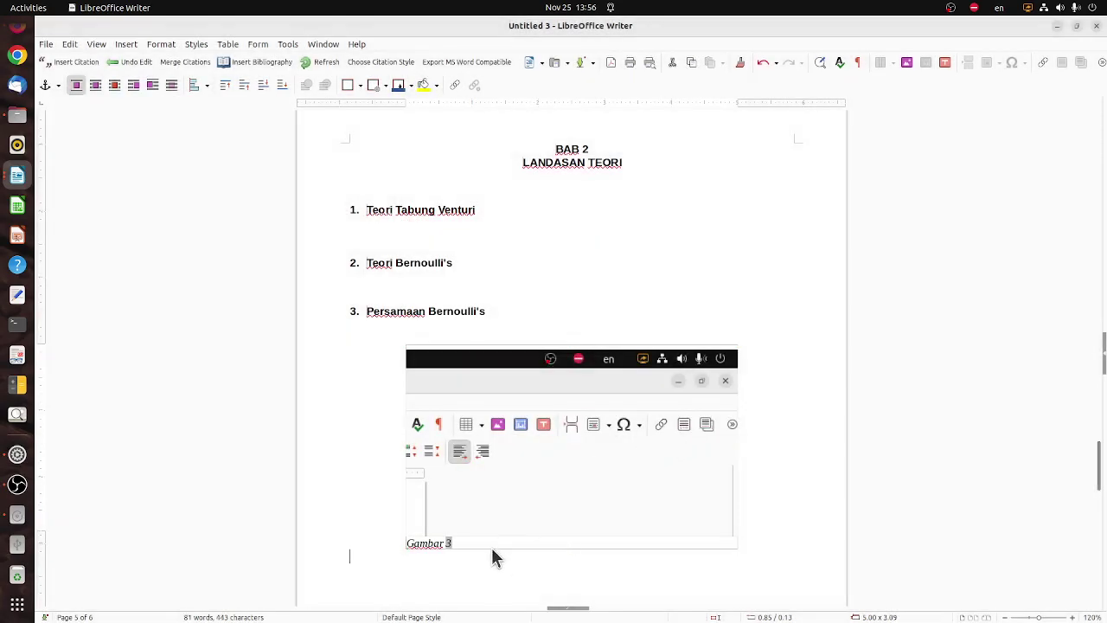
Extend the third image's caption with ". Grafik kecepatan terhadap tekanan", center it and remove its italics
left_click(502, 550)
type(". ")
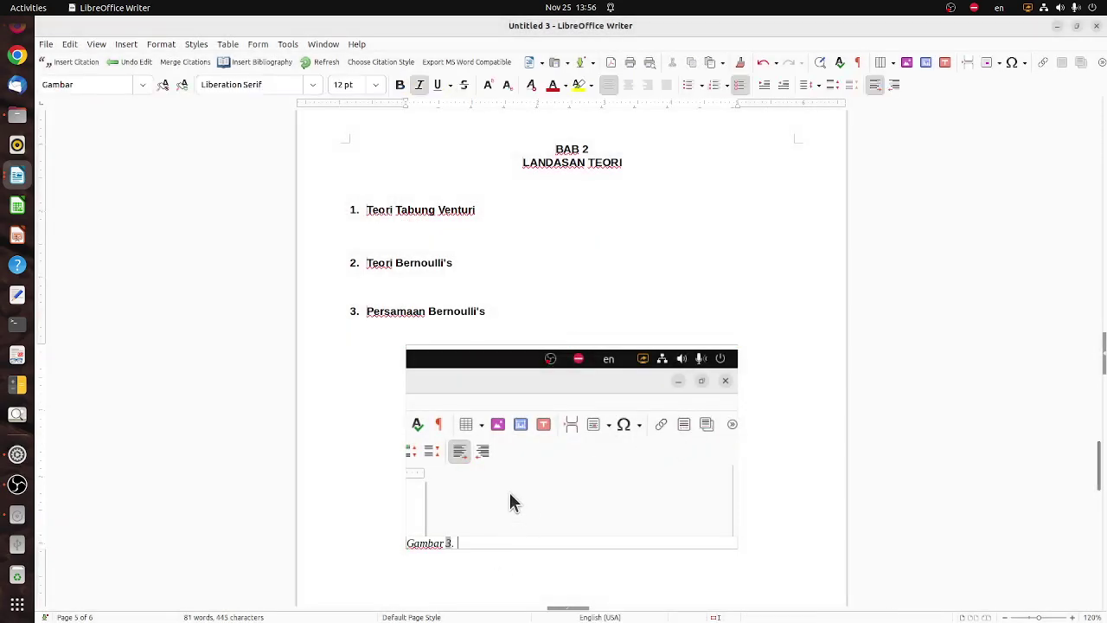
type("Grafik kecepatan terha")
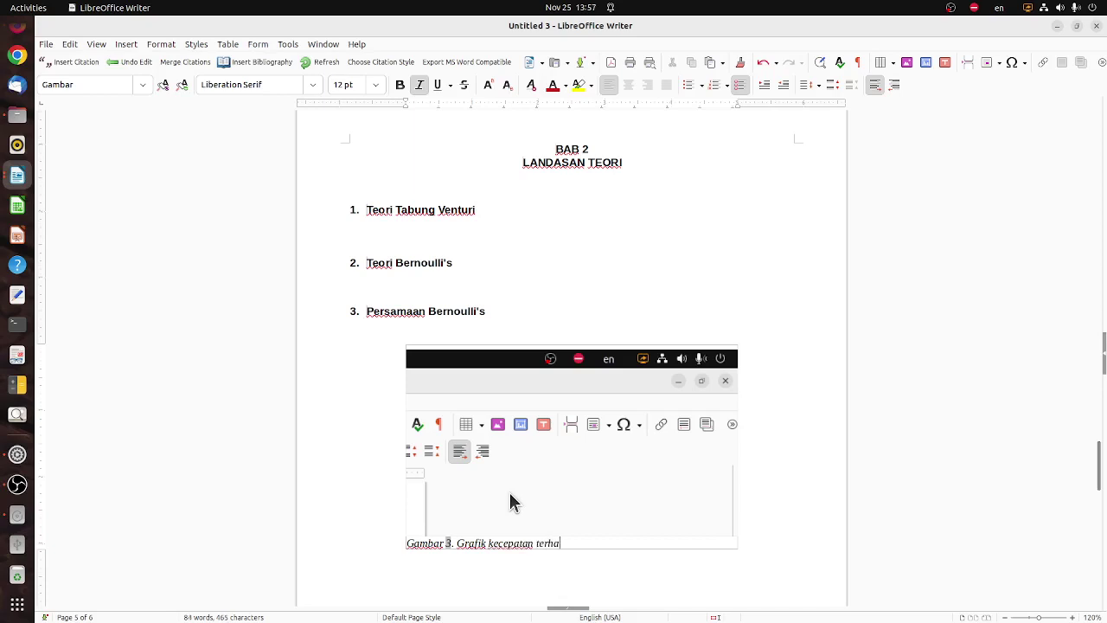
type("dap tekanan")
key("ctrl+a")
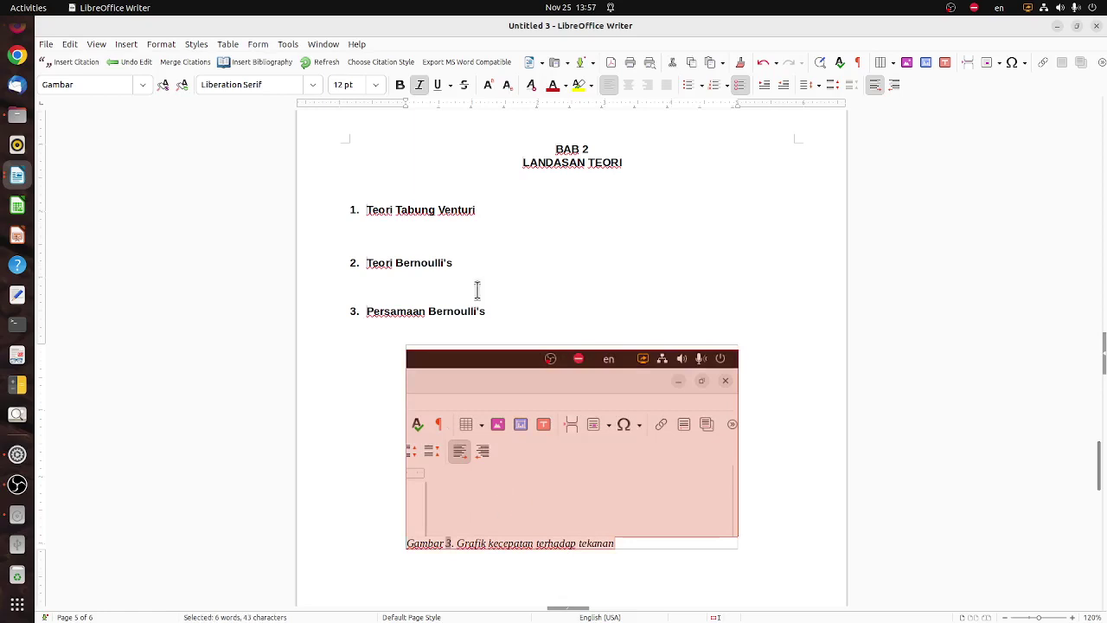
left_click(628, 85)
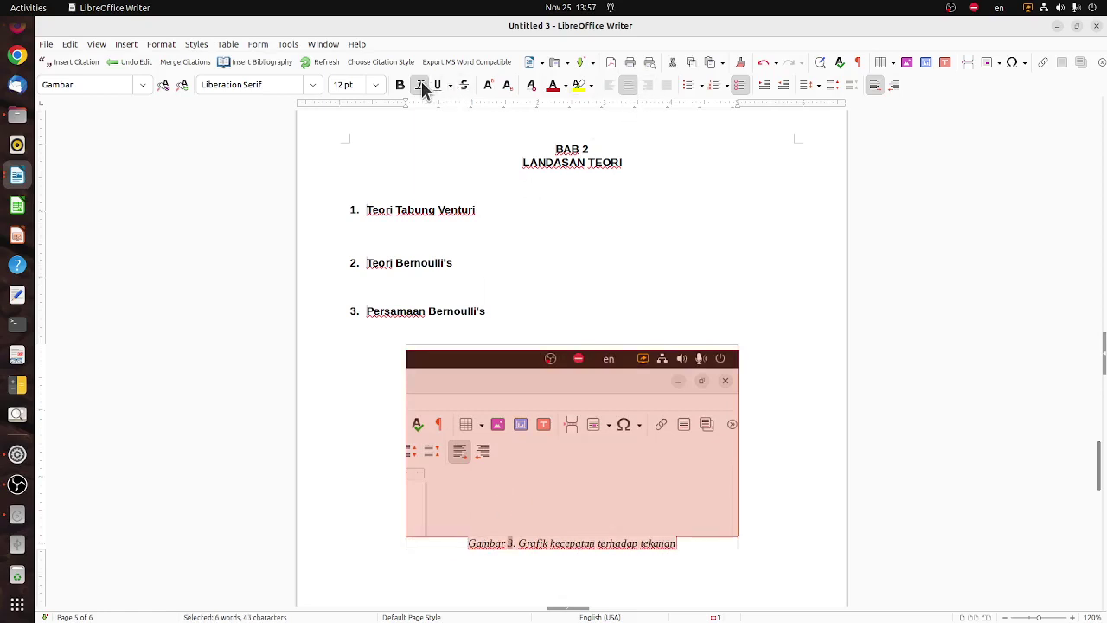
left_click(420, 85)
left_click(764, 436)
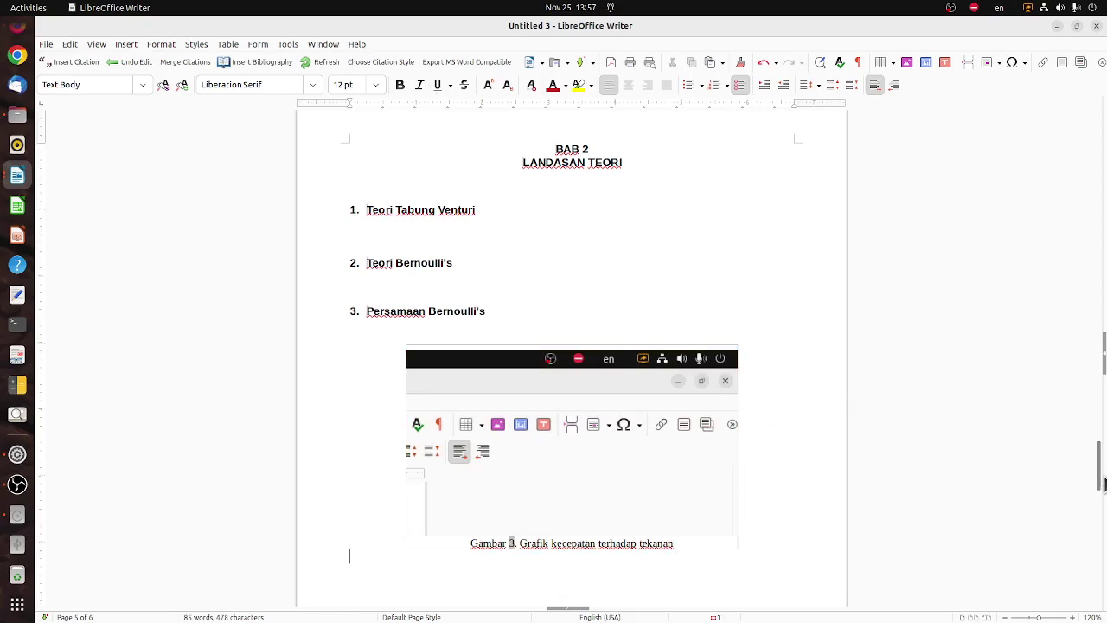
Add blank lines between the table of contents and the DAFTAR GAMBAR title to push the title onto page 3
left_click_drag(1101, 467, 1101, 237)
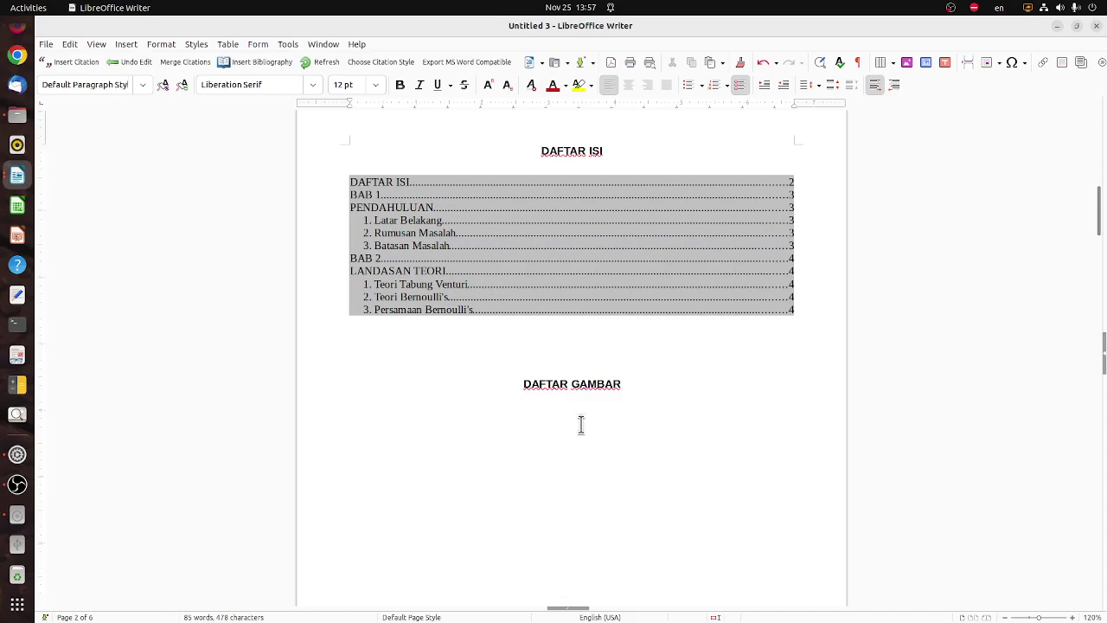
left_click(128, 45)
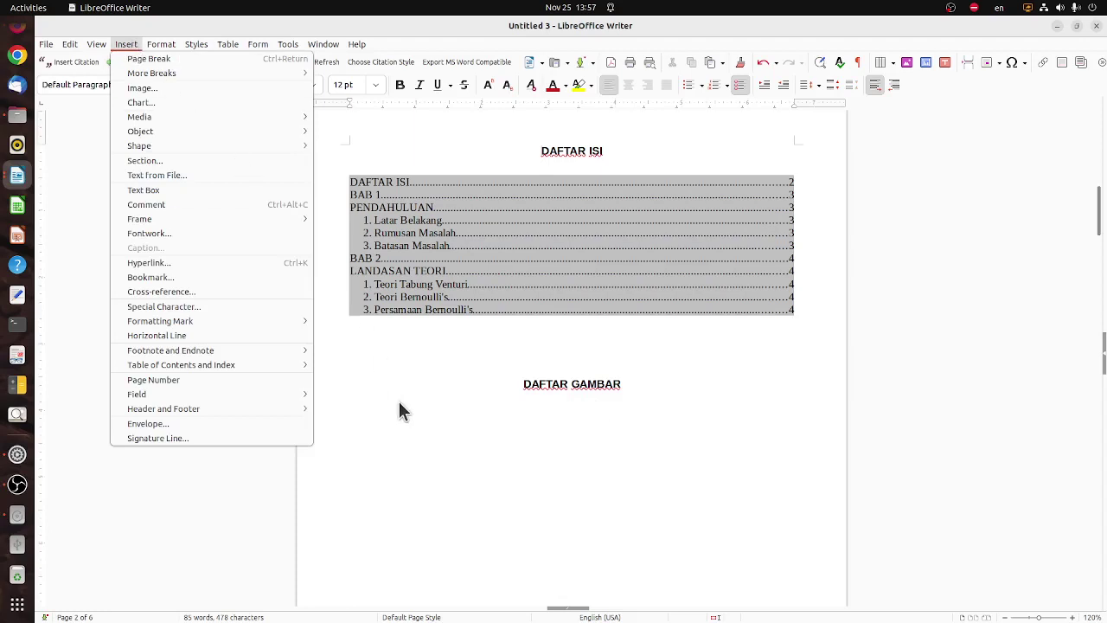
left_click(437, 431)
left_click(554, 361)
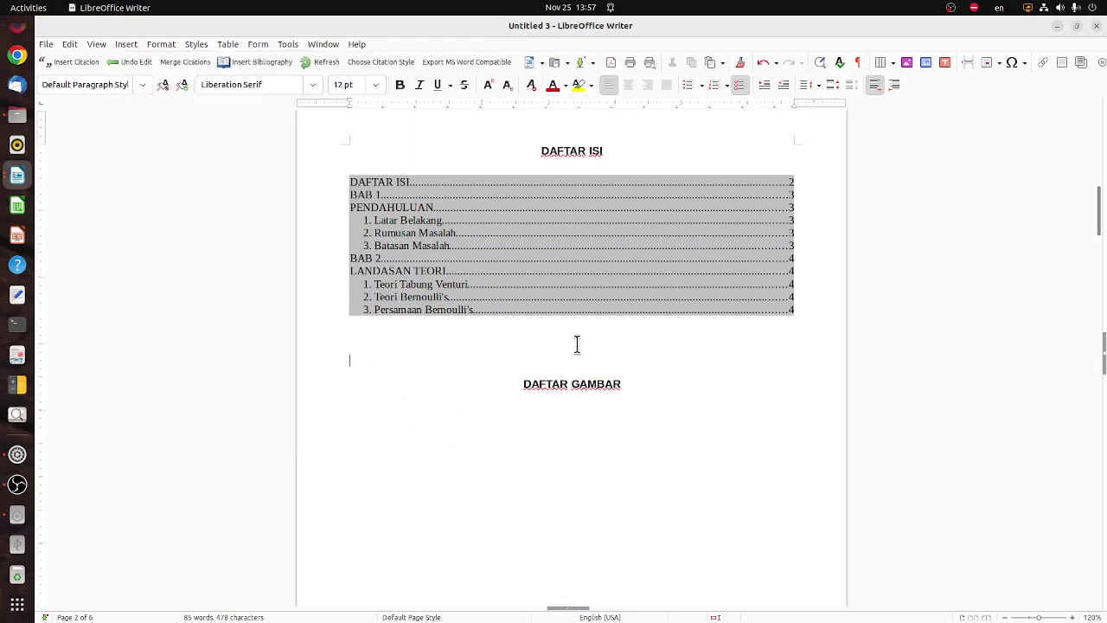
key("Return")
key("Return")
key("Return")
key("Return")
key("Return")
key("Return")
key("Return")
key("Return")
key("Return")
key("Return")
key("Return")
key("Return")
key("Return")
key("Return")
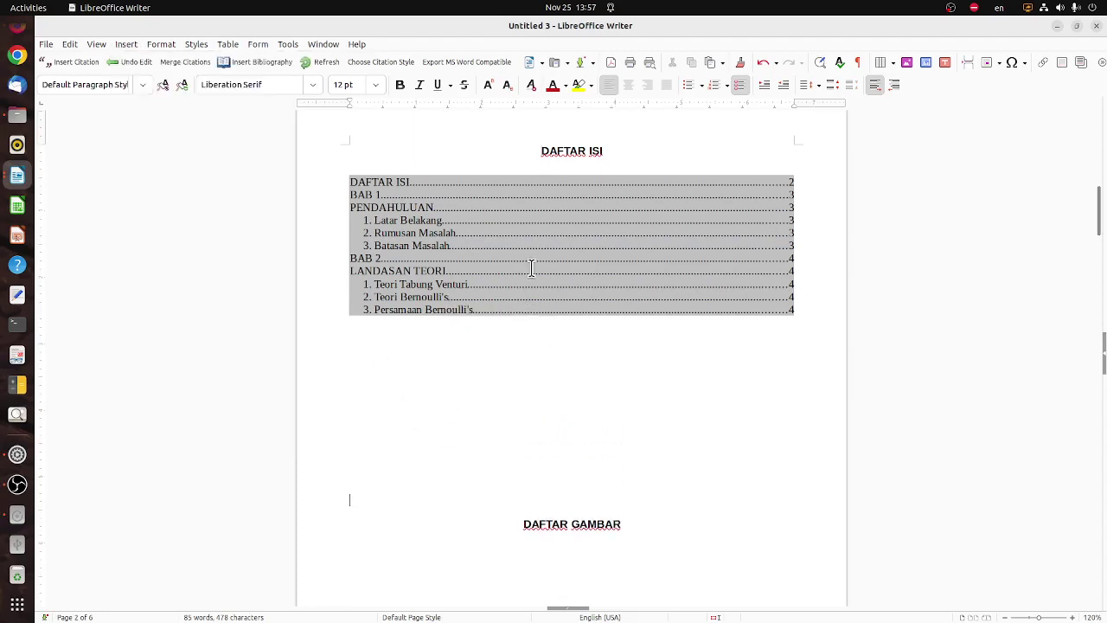
key("Return")
key("Return")
scroll(528, 266, "down", 8)
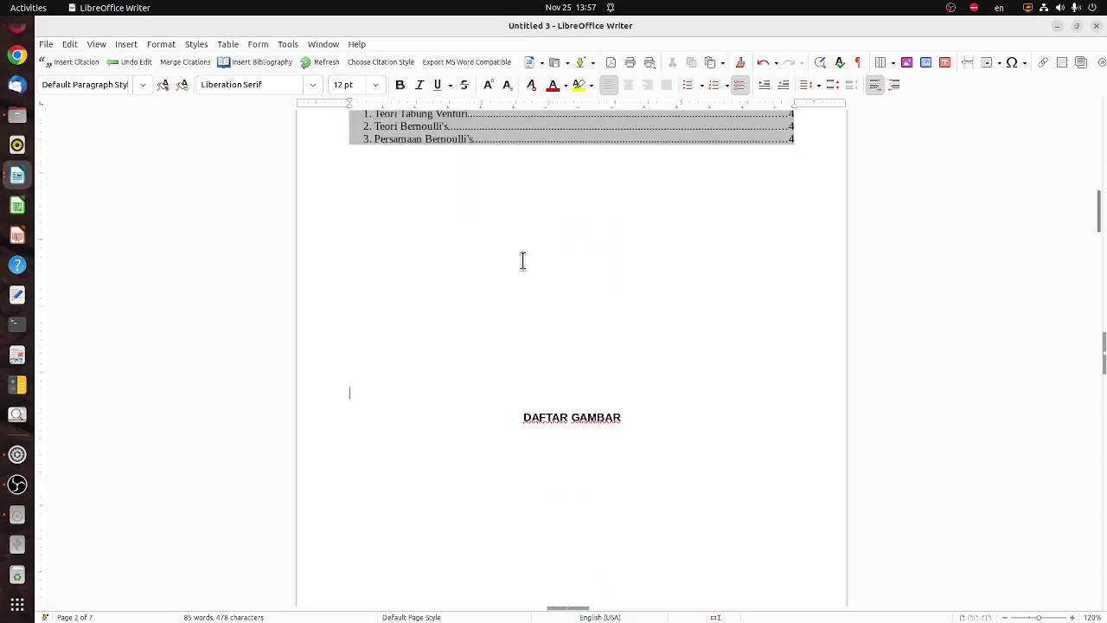
key("Return")
key("Return")
key("Return")
key("Return")
key("Return")
key("Return")
key("Return")
key("Return")
key("Return")
key("Return")
key("Return")
key("Return")
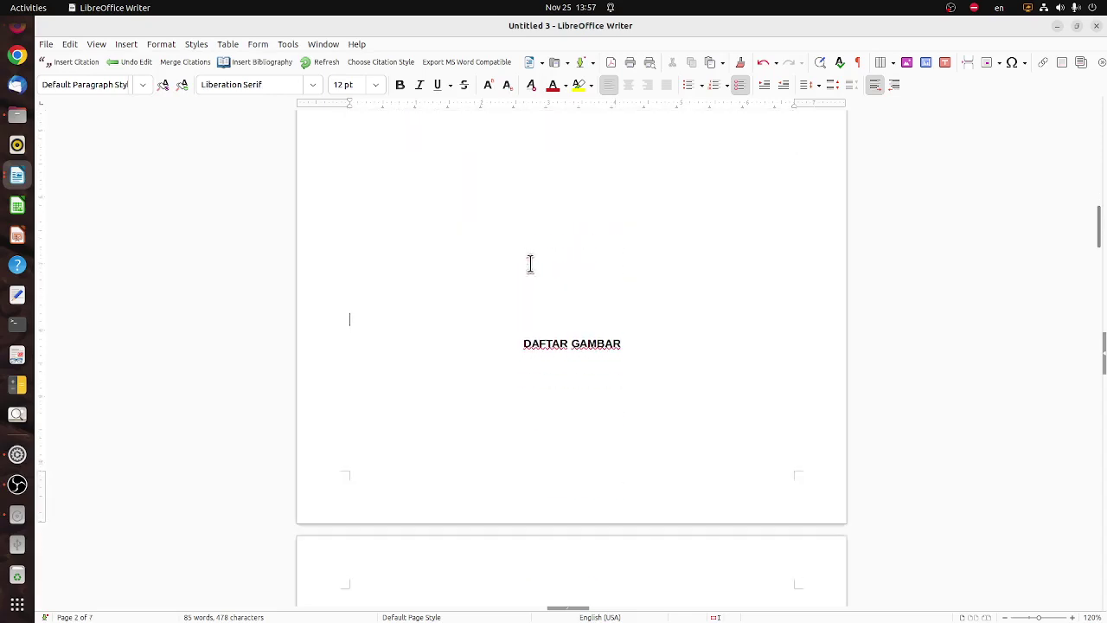
key("Return")
key("Return")
key("Return")
key("Return")
key("Return")
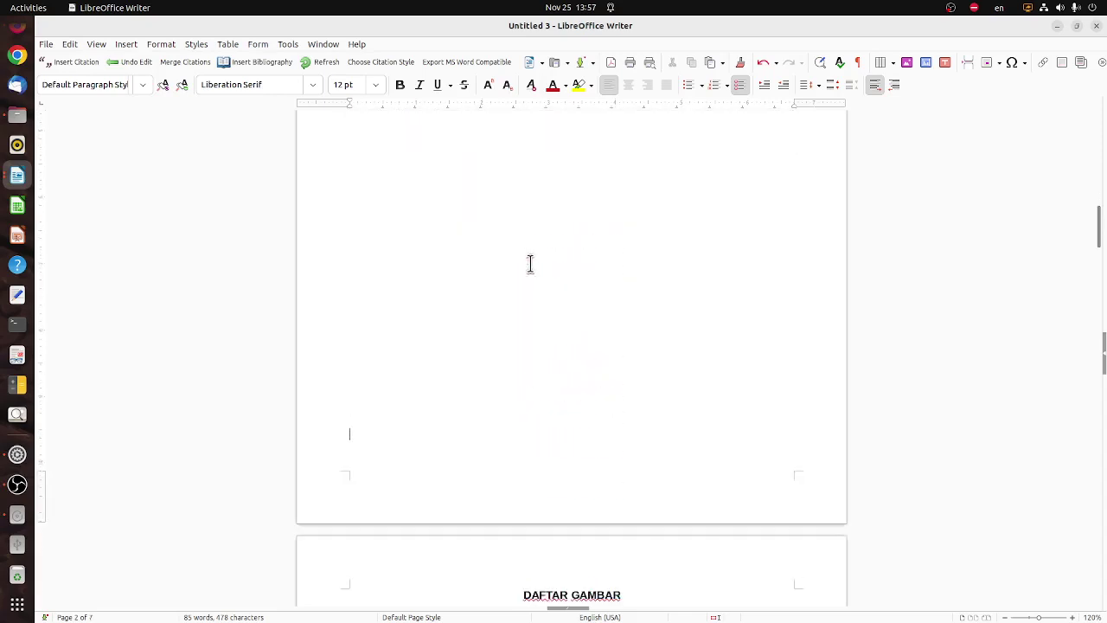
Start a new index below the DAFTAR GAMBAR title and set its type to Table of Figures
scroll(529, 268, "down", 5)
left_click(509, 419)
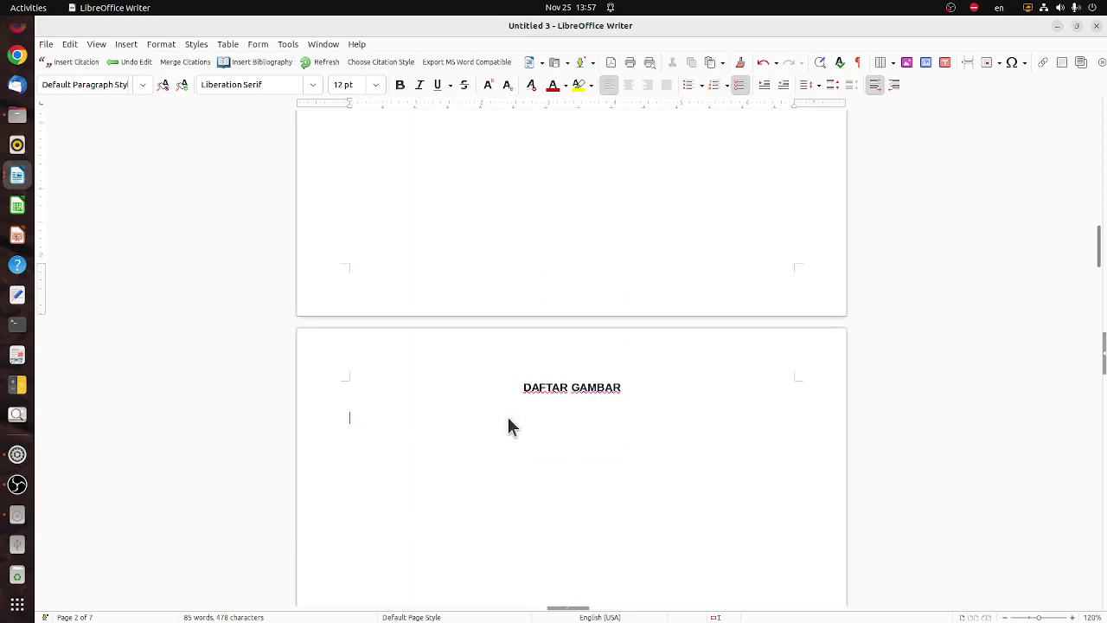
left_click(122, 47)
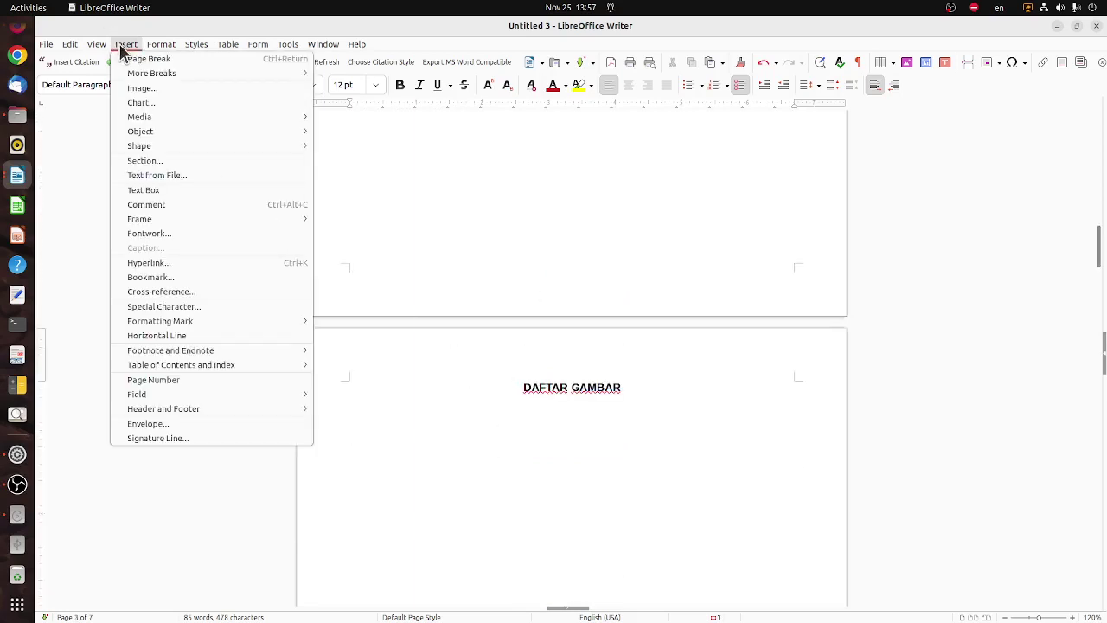
mouse_move(196, 368)
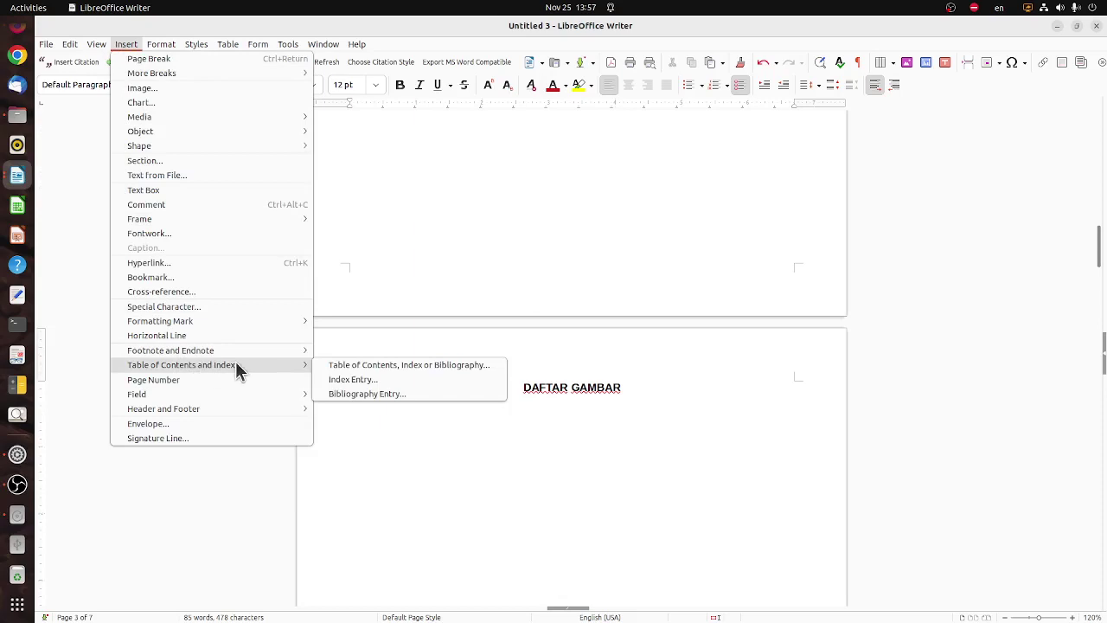
left_click(367, 365)
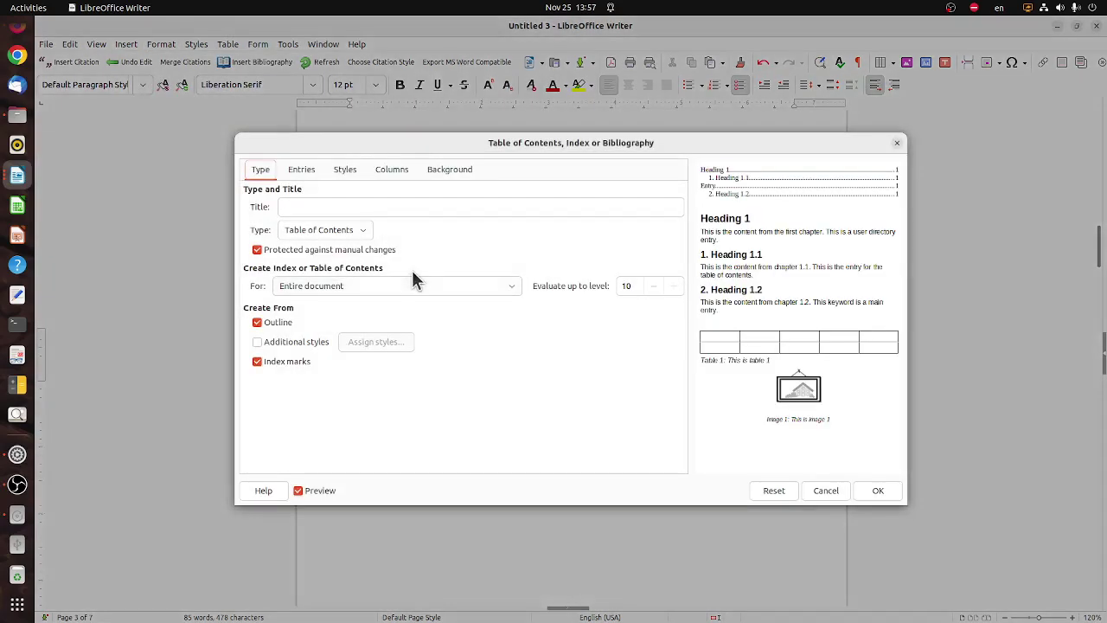
left_click(359, 231)
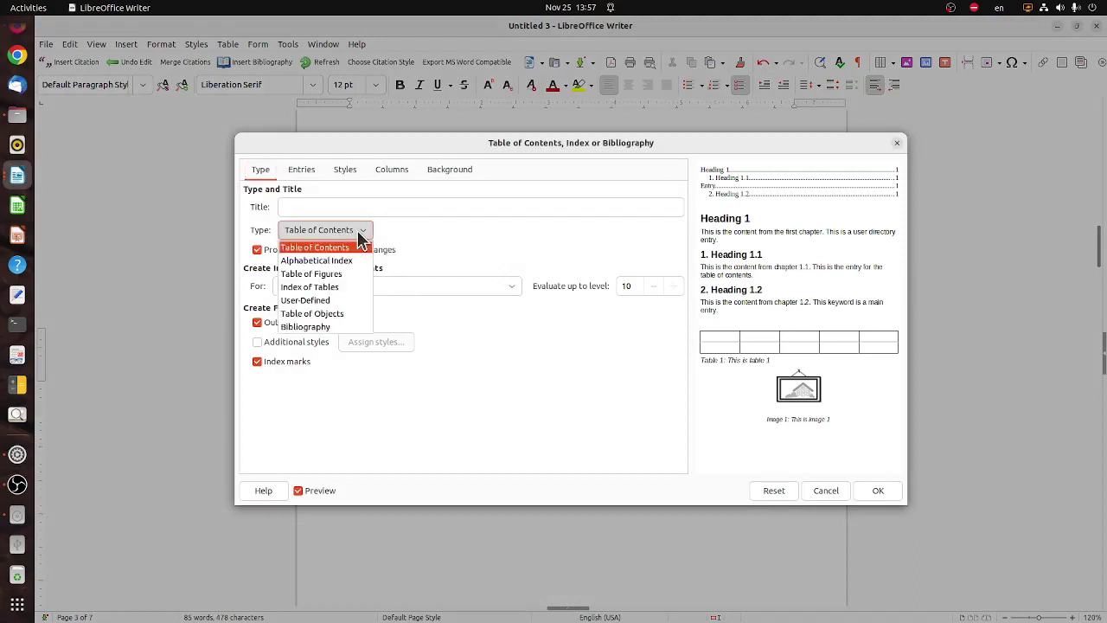
left_click(339, 274)
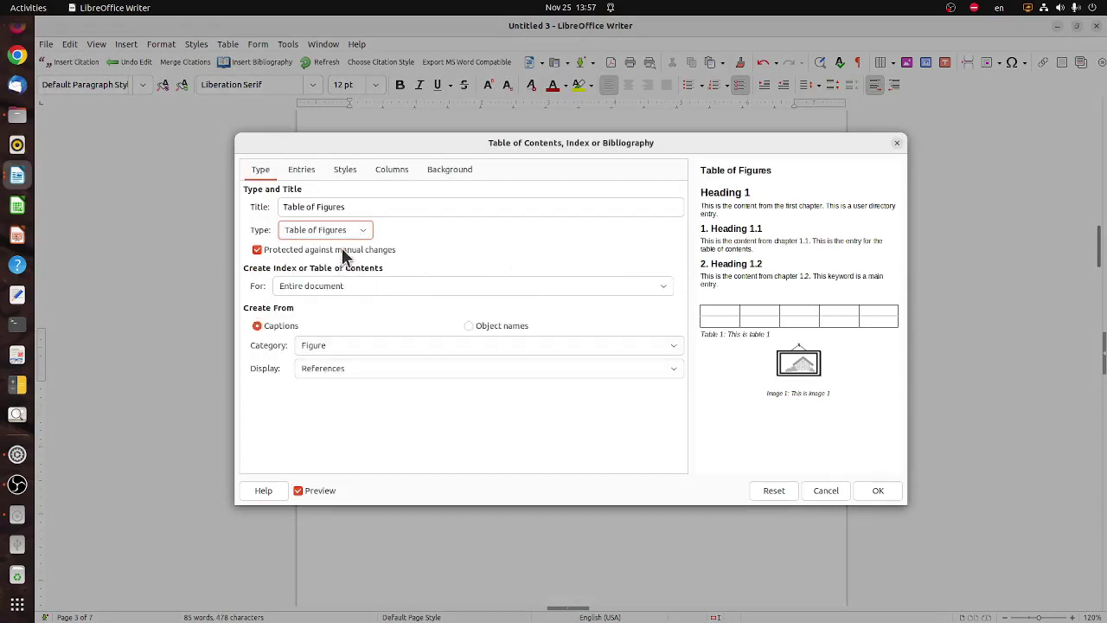
Clear the index title, set the caption category to Gambar and insert the list of figures
left_click_drag(353, 208, 276, 204)
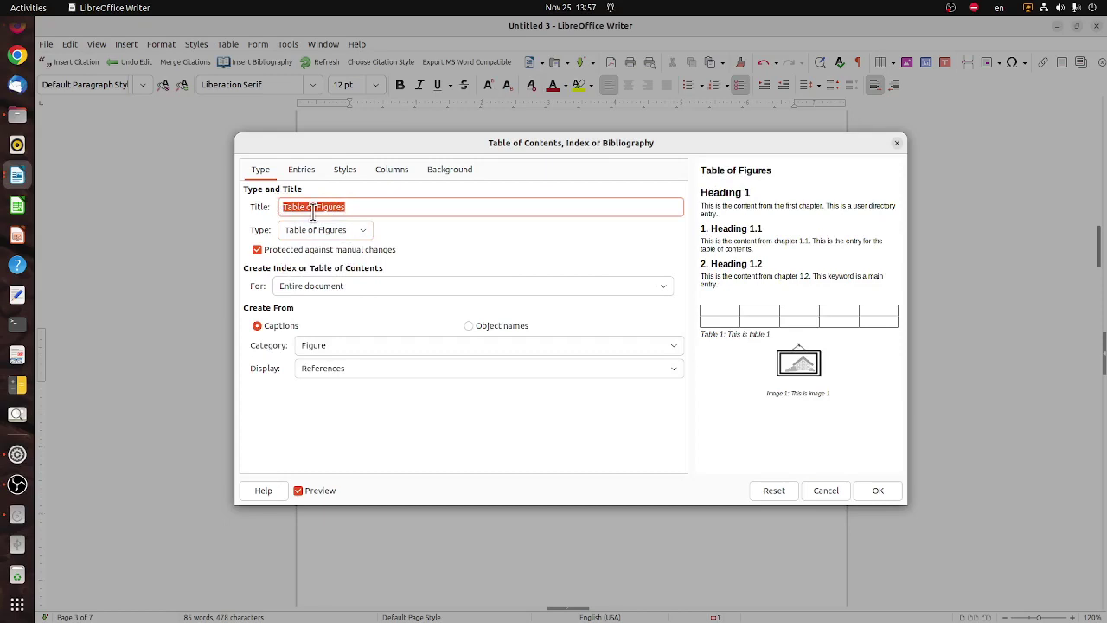
key("BackSpace")
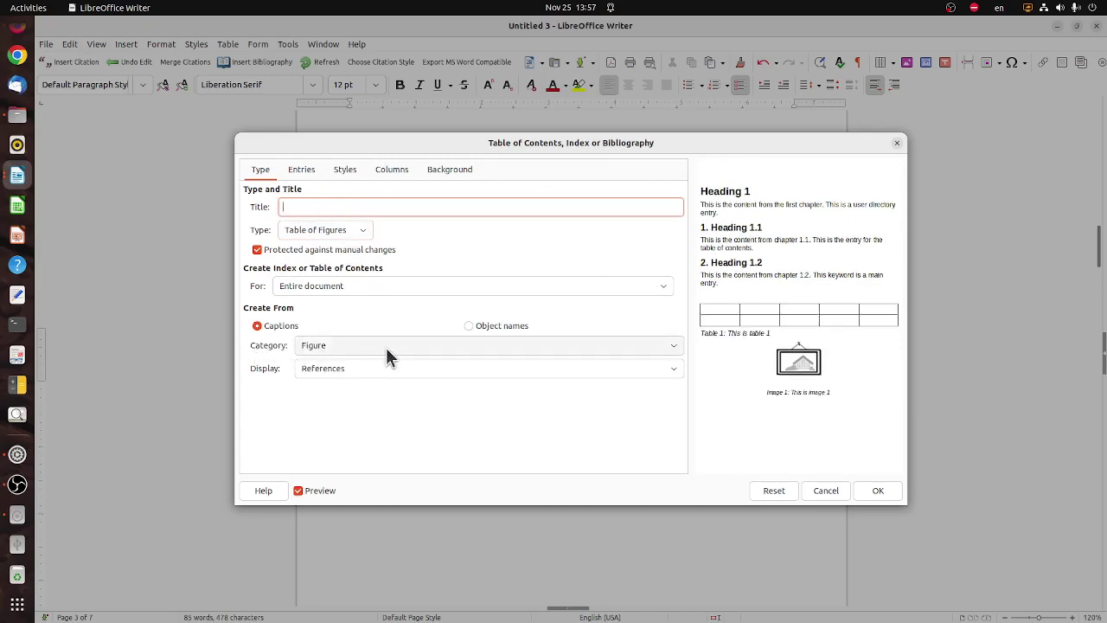
left_click(423, 345)
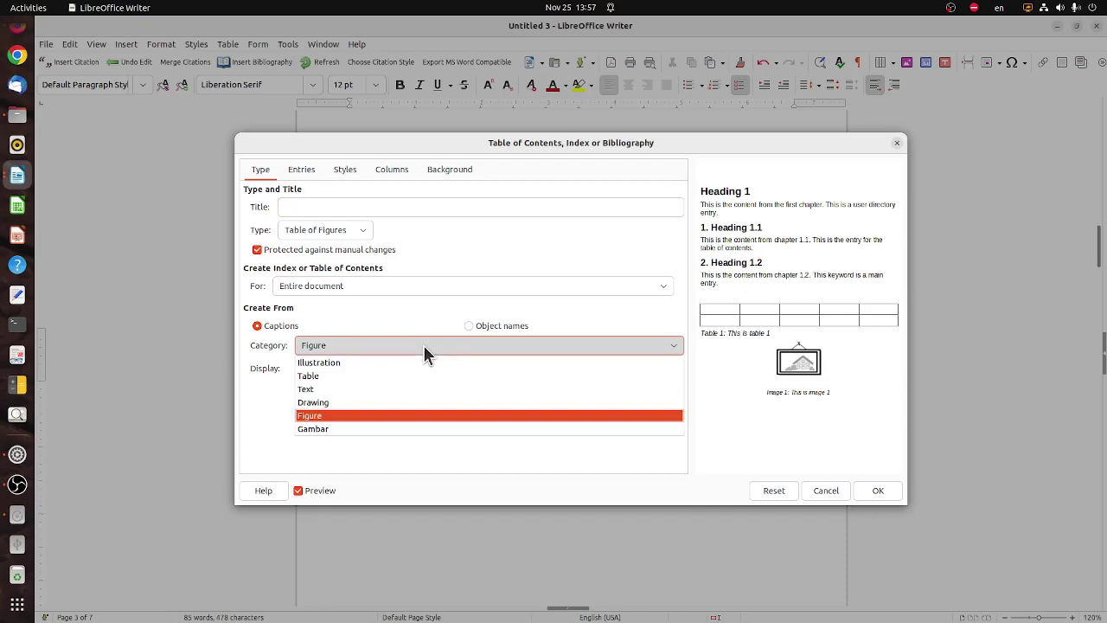
left_click(378, 428)
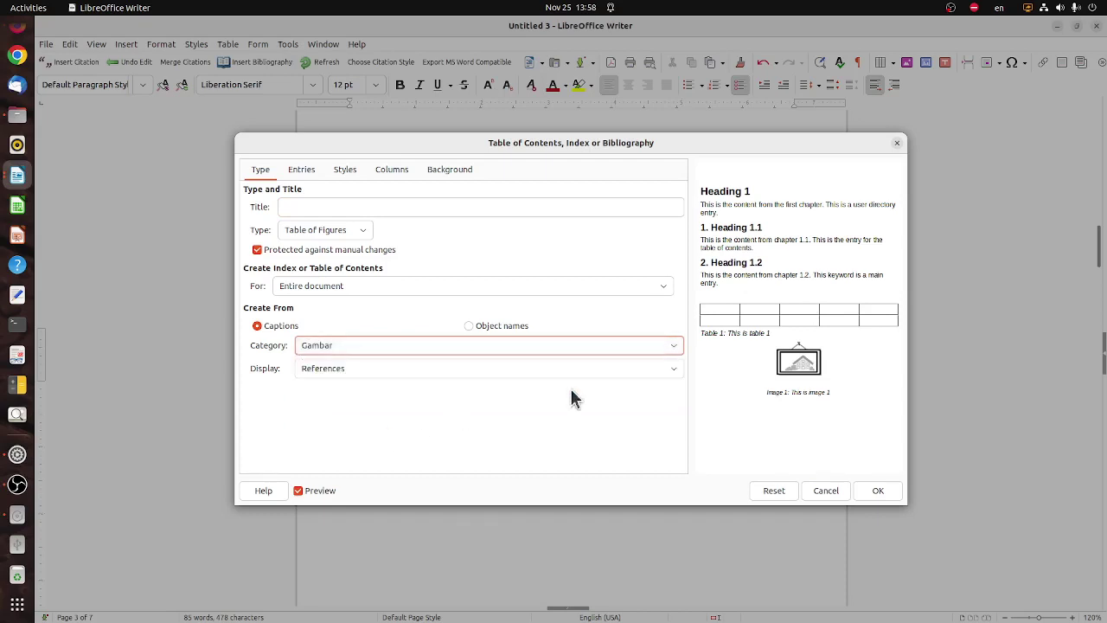
left_click(876, 488)
Add blank lines below the list of figures to push the BAB 1 PENDAHULUAN chapter onto page 4
left_click(530, 473)
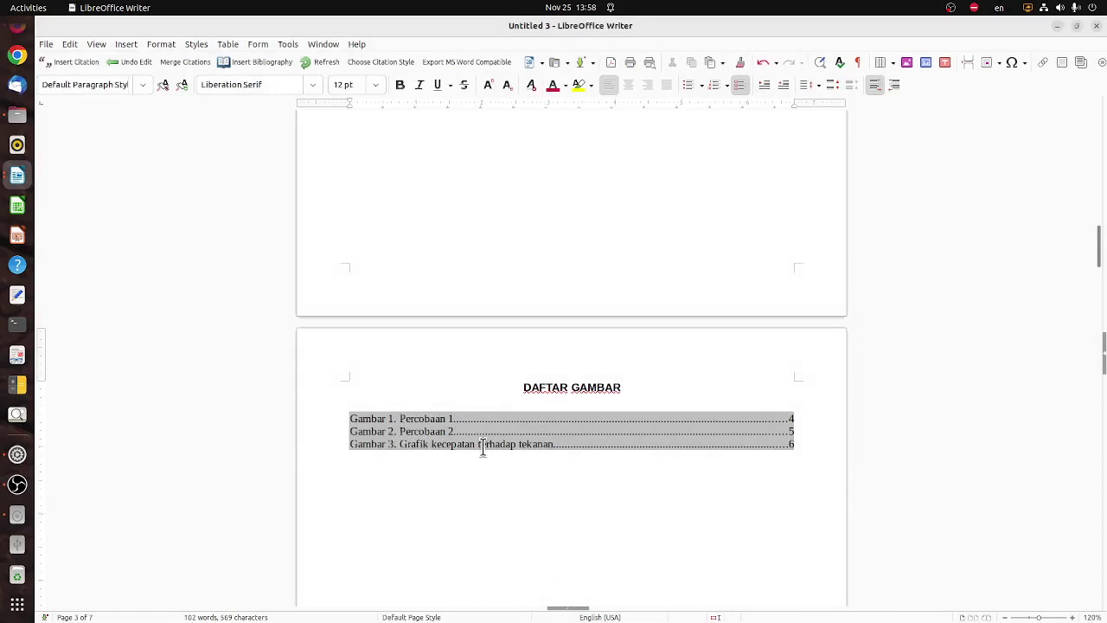
key("Return")
scroll(571, 471, "down", 10)
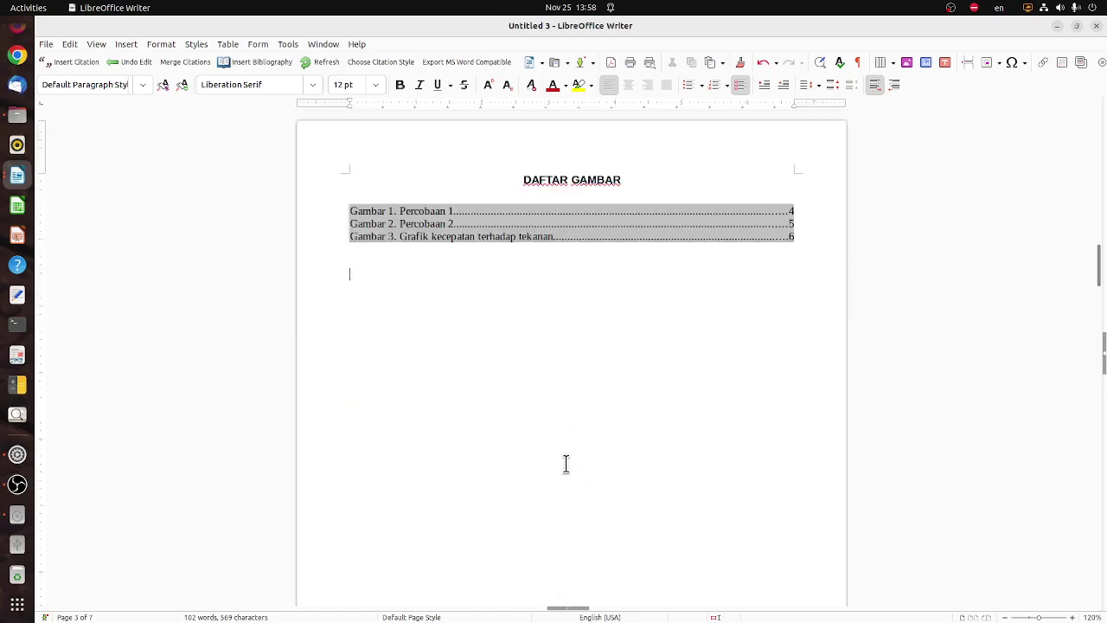
left_click(566, 366)
key("Return")
key("Return")
key("Return")
key("Return")
key("Return")
key("Return")
key("Return")
key("Return")
key("Return")
key("Return")
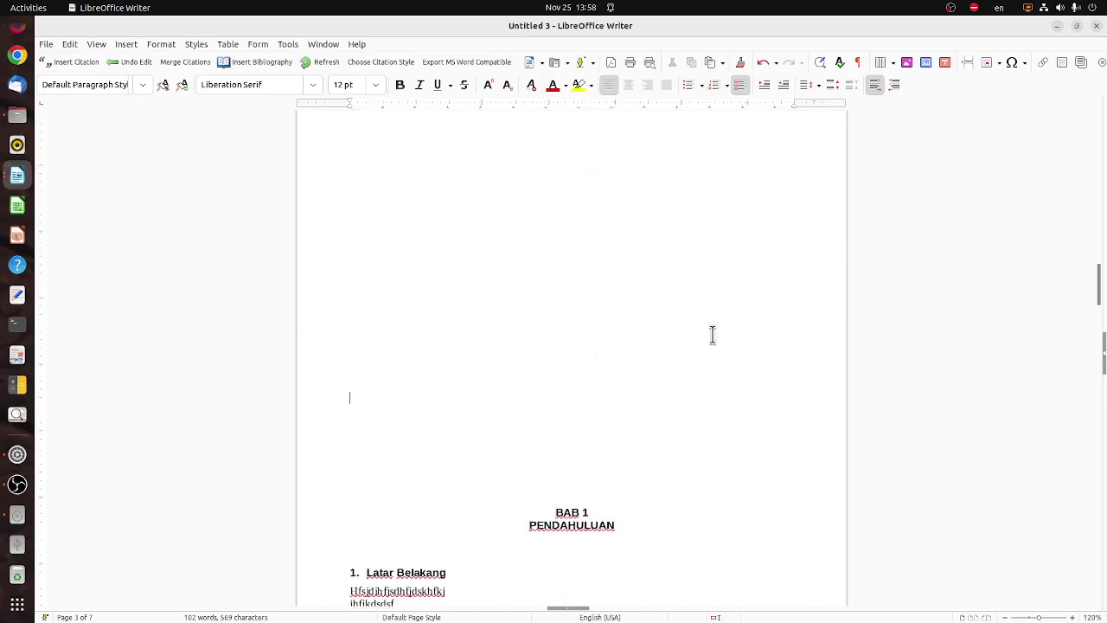
scroll(713, 334, "down", 7)
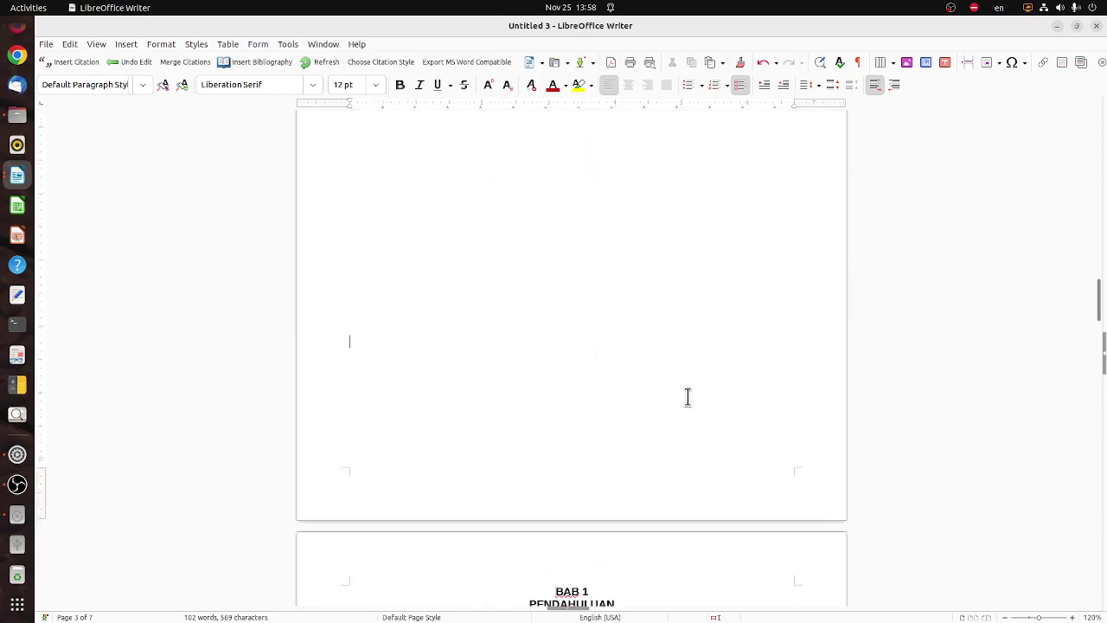
scroll(704, 334, "up", 10)
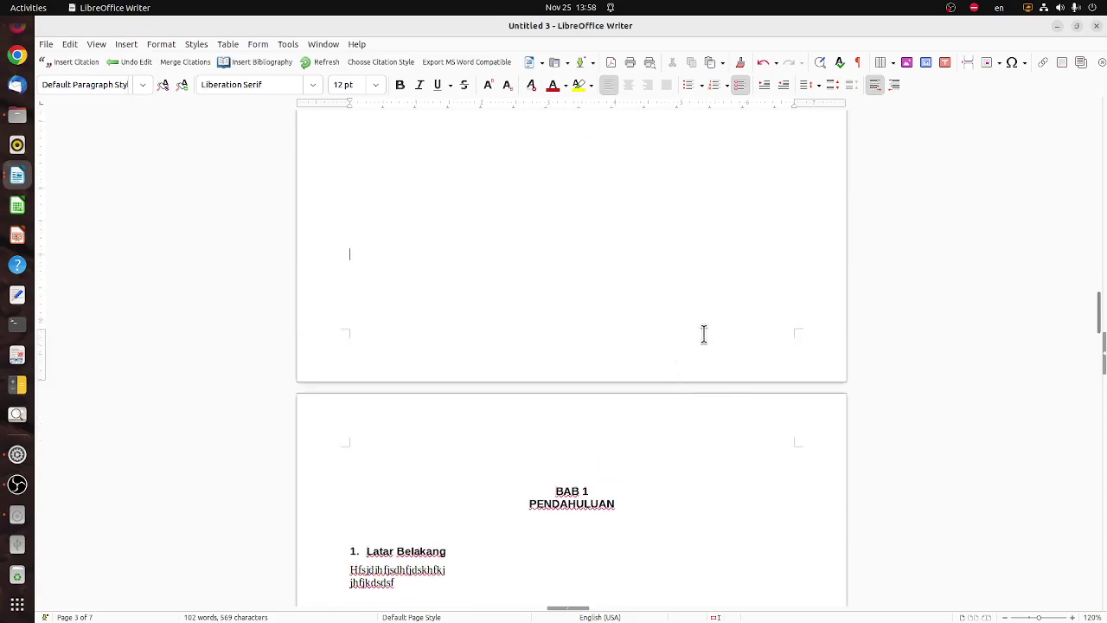
scroll(623, 336, "up", 2)
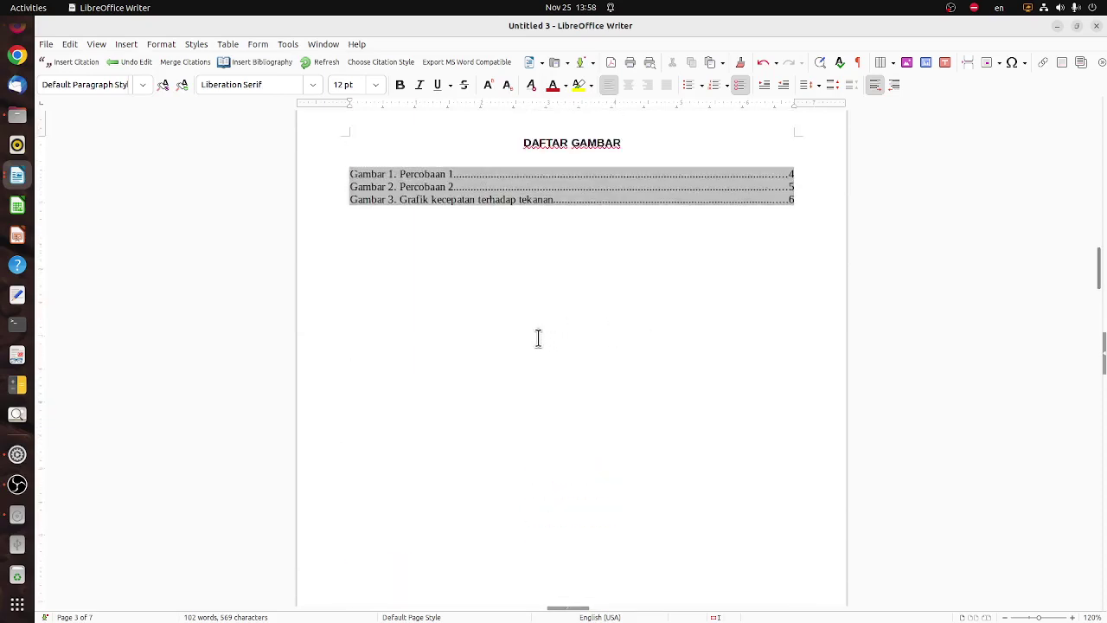
Copy the DAFTAR GAMBAR title and paste it a few lines below the list of figures
left_click(539, 317)
scroll(544, 296, "up", 1)
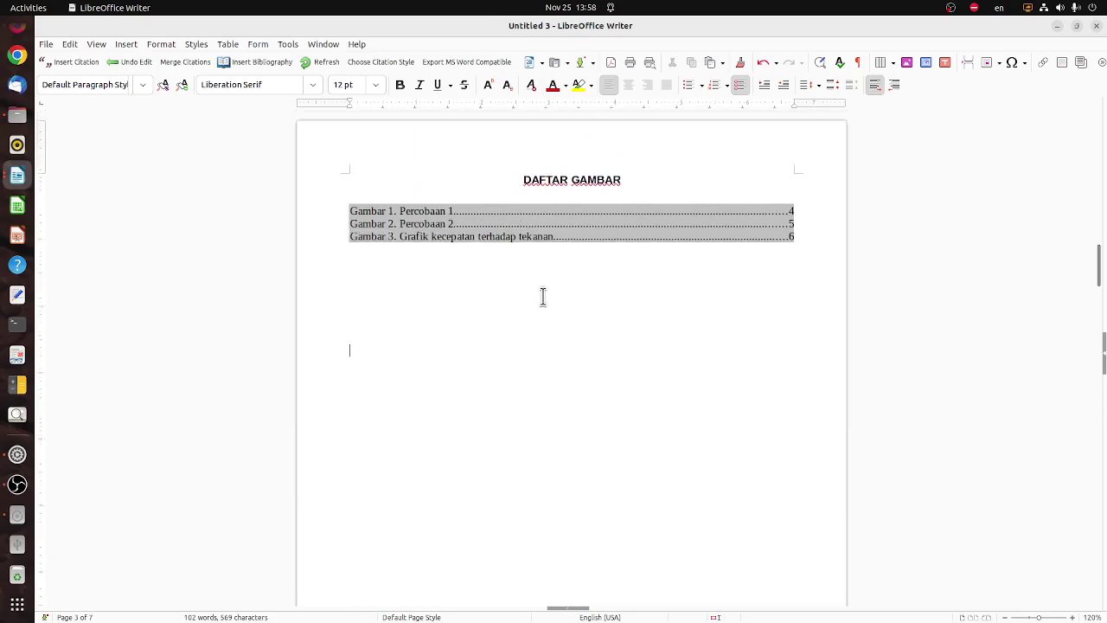
left_click_drag(649, 180, 522, 180)
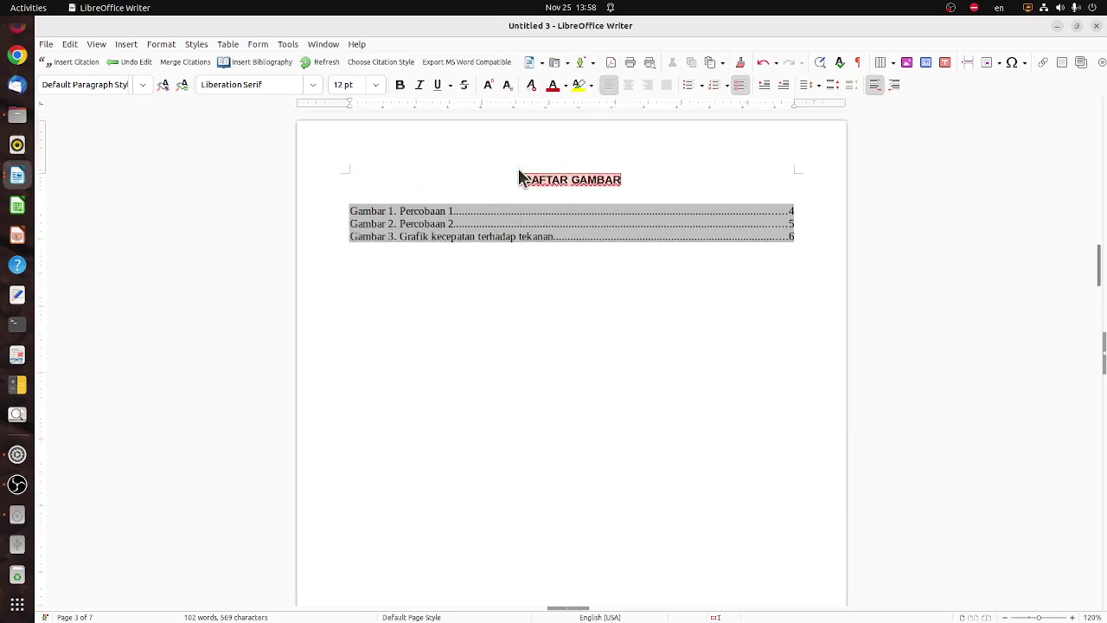
key("ctrl+c")
left_click(548, 311)
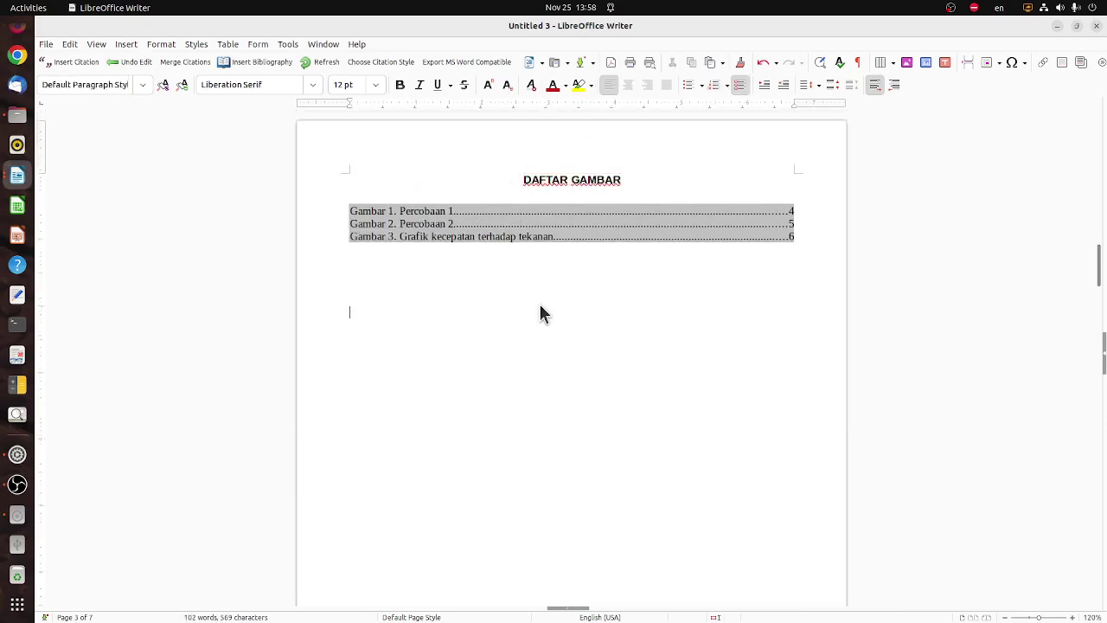
key("ctrl+v")
Change the pasted title's wording to DAFTAR TABEL and start a new line below it
key("BackSpace")
key("BackSpace")
key("BackSpace")
key("BackSpace")
key("BackSpace")
key("BackSpace")
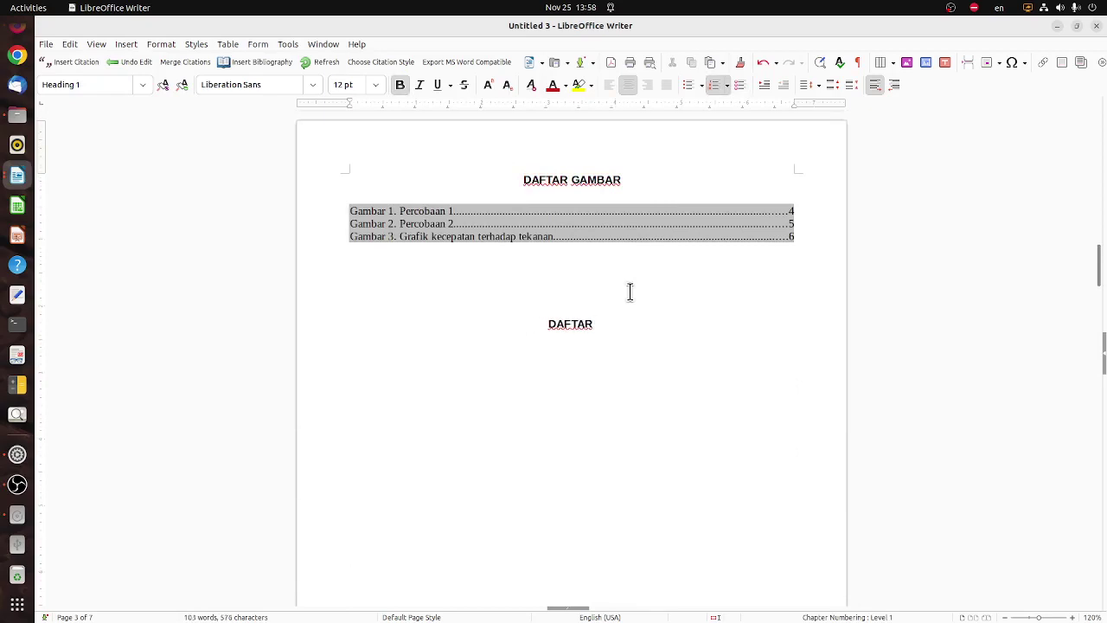
type("TABE")
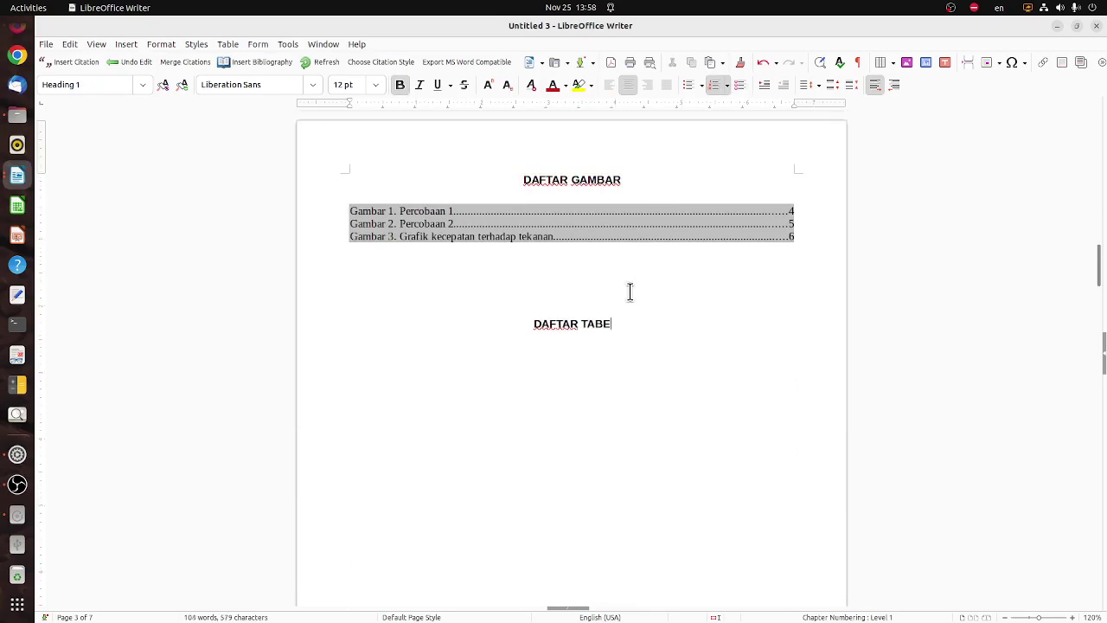
type("L")
key("Return")
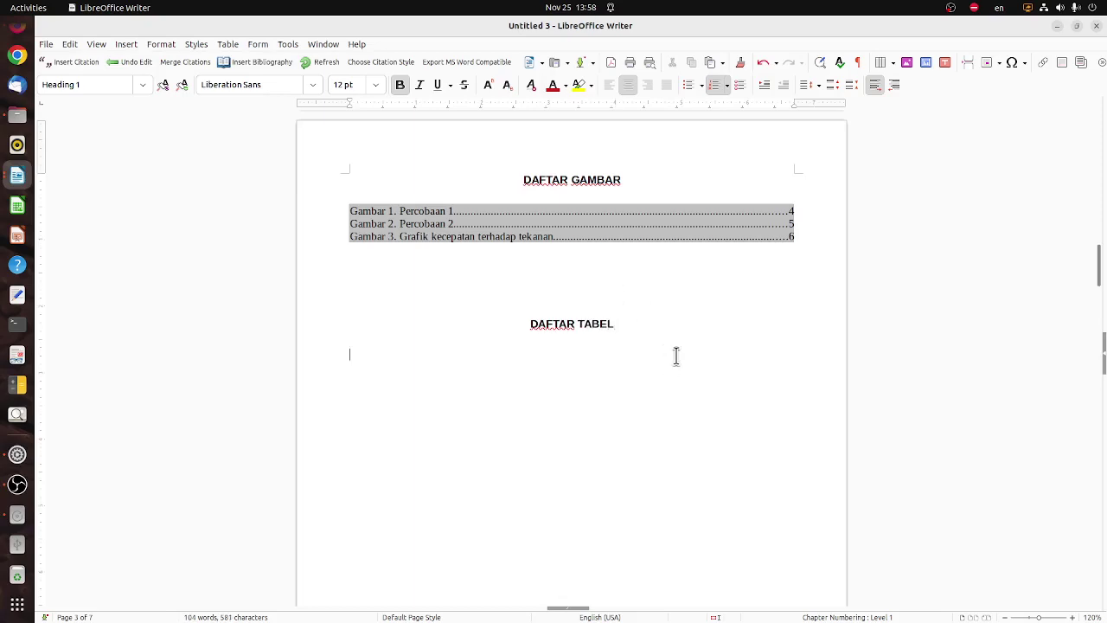
Insert a table with 8 columns and 4 rows below the Gambar 2 image and delete its automatic Illustration caption
left_click_drag(1103, 286, 1095, 538)
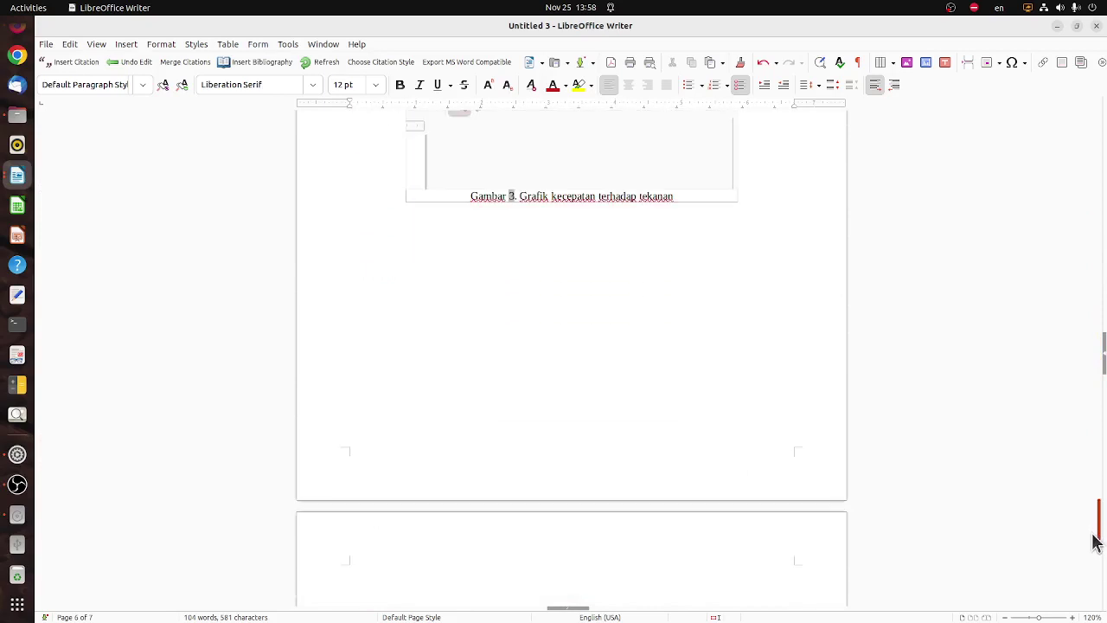
scroll(807, 432, "down", 10)
left_click(585, 235)
scroll(728, 372, "up", 15)
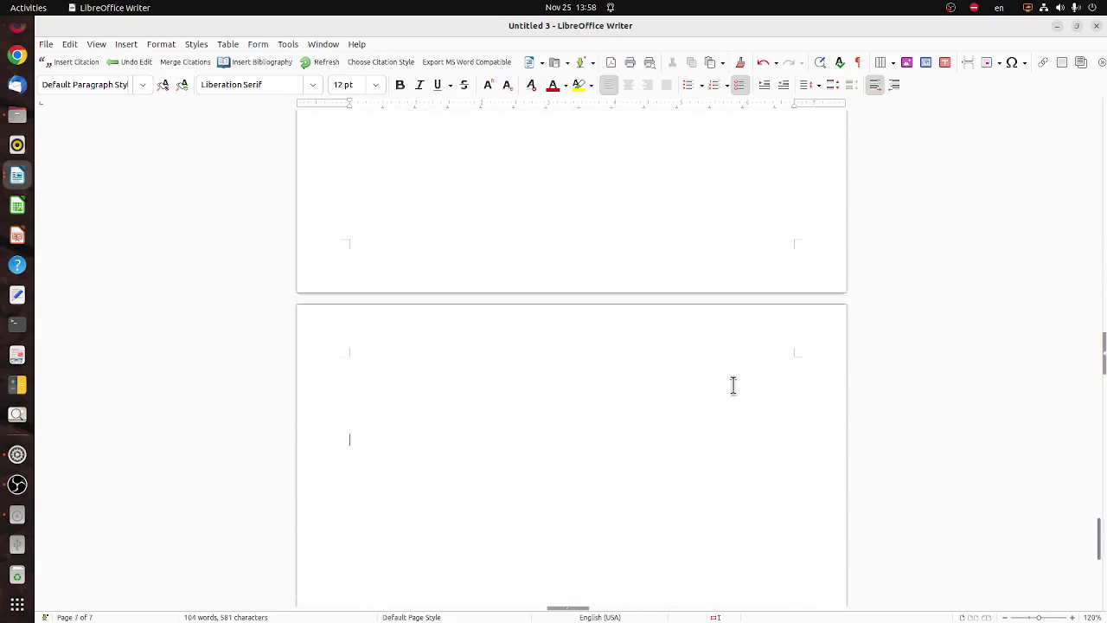
scroll(733, 399, "up", 20)
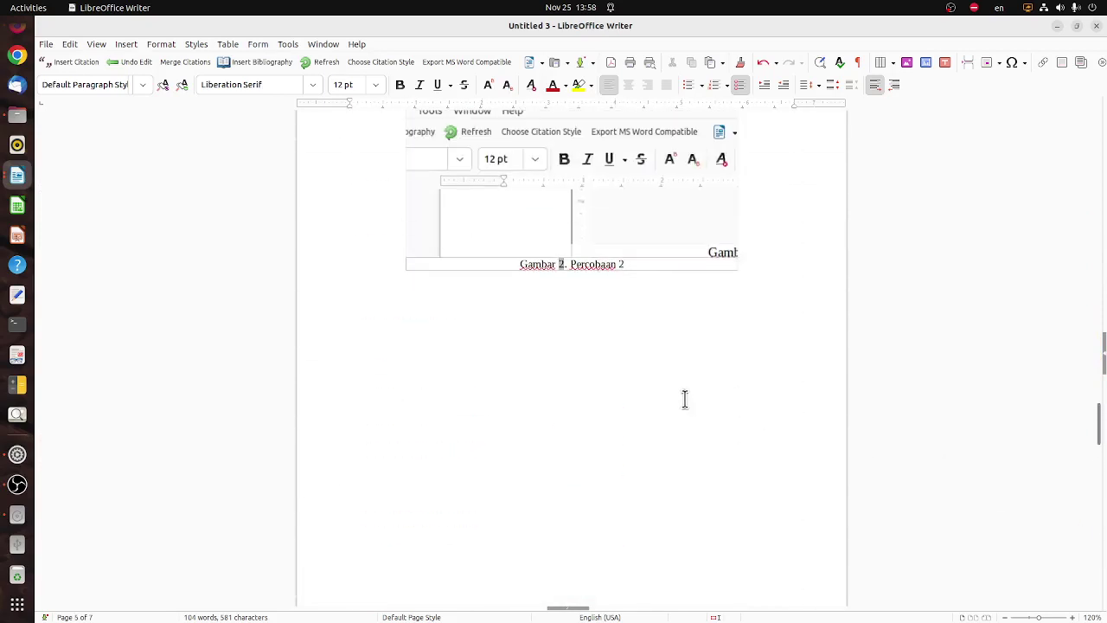
left_click(606, 342)
left_click(883, 62)
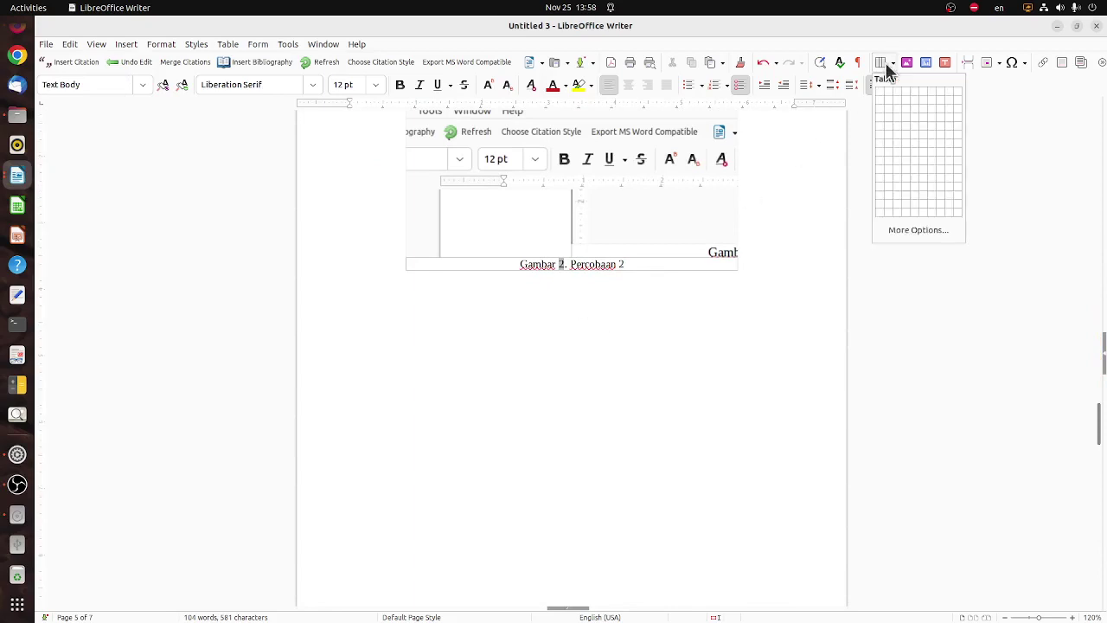
left_click(938, 120)
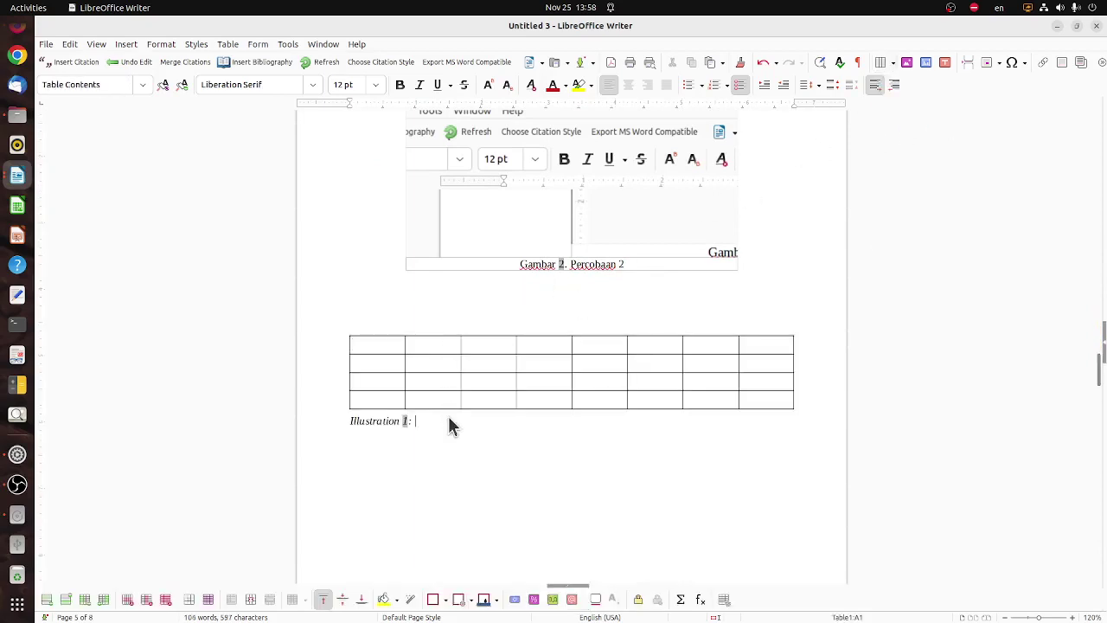
triple_click(336, 420)
key("Delete")
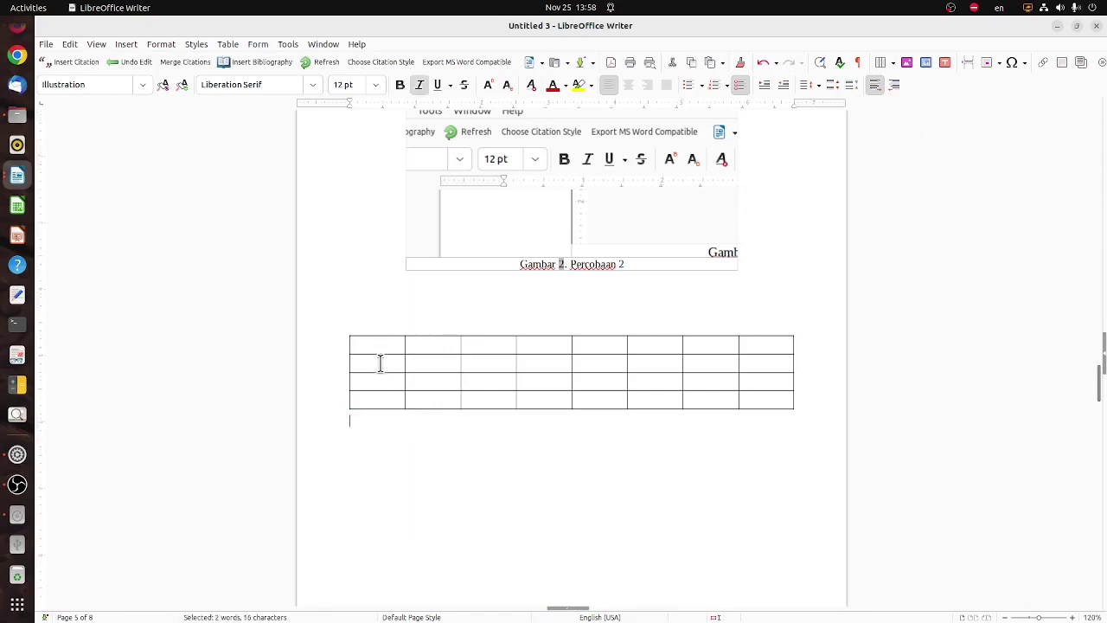
Add a caption above the table with the new category Tabel, reading "Tabel 1. Perhitungan kecepatan terhadap tekanan"
left_click(380, 355)
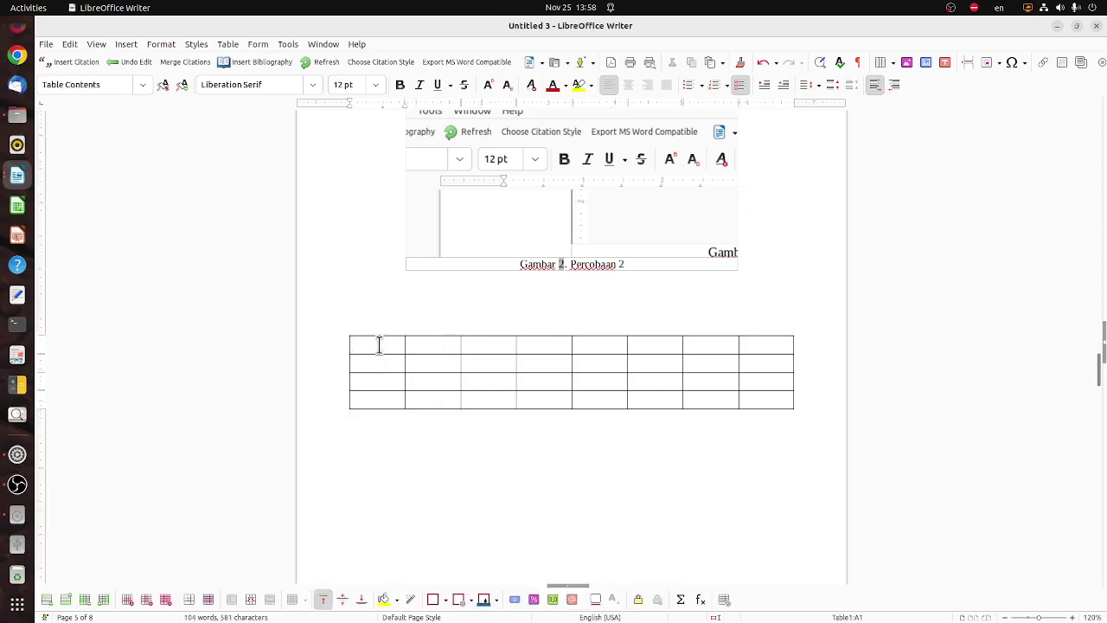
right_click(379, 344)
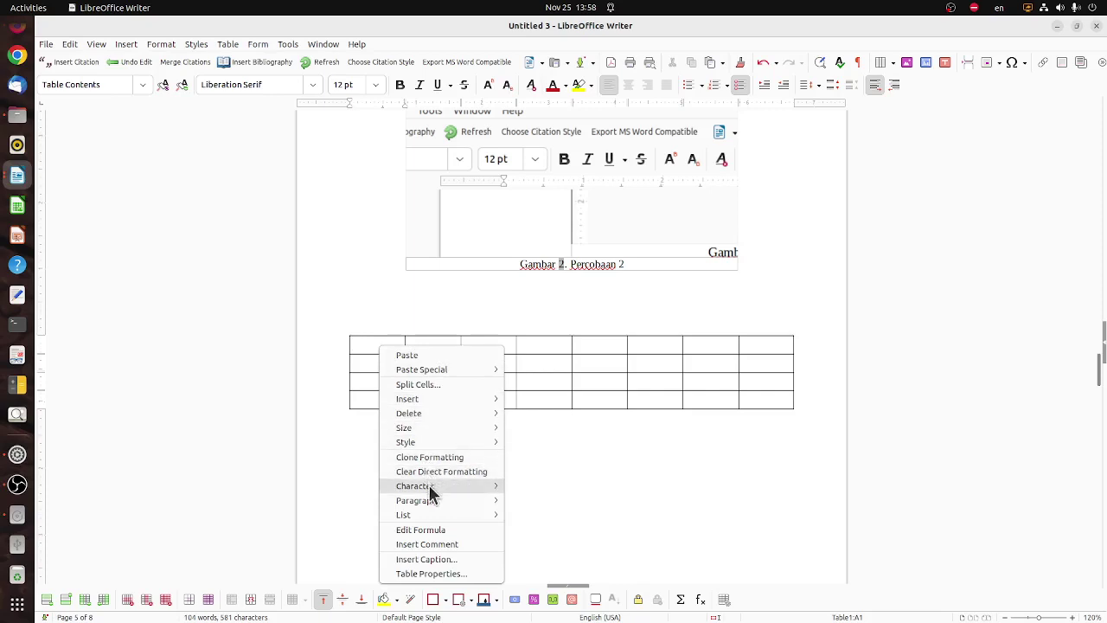
left_click(447, 559)
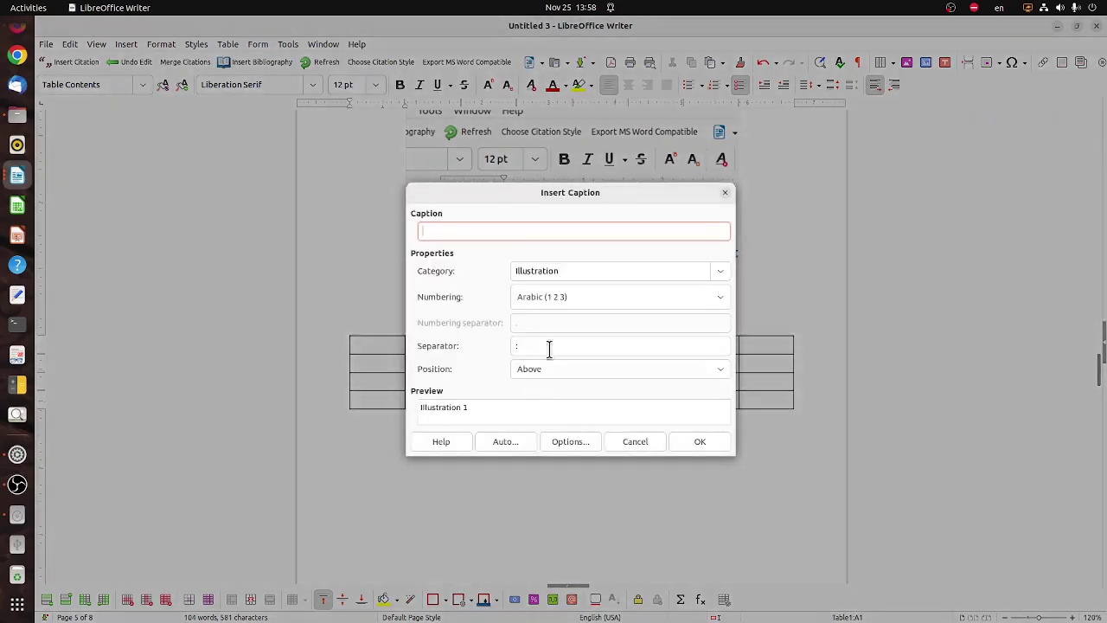
left_click(717, 275)
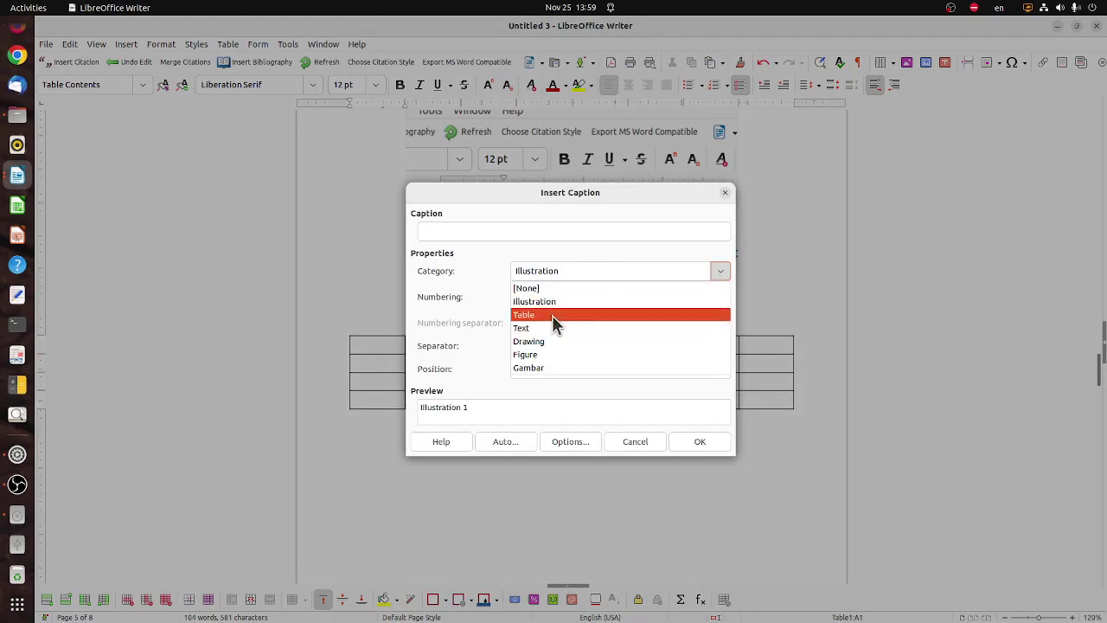
left_click(583, 272)
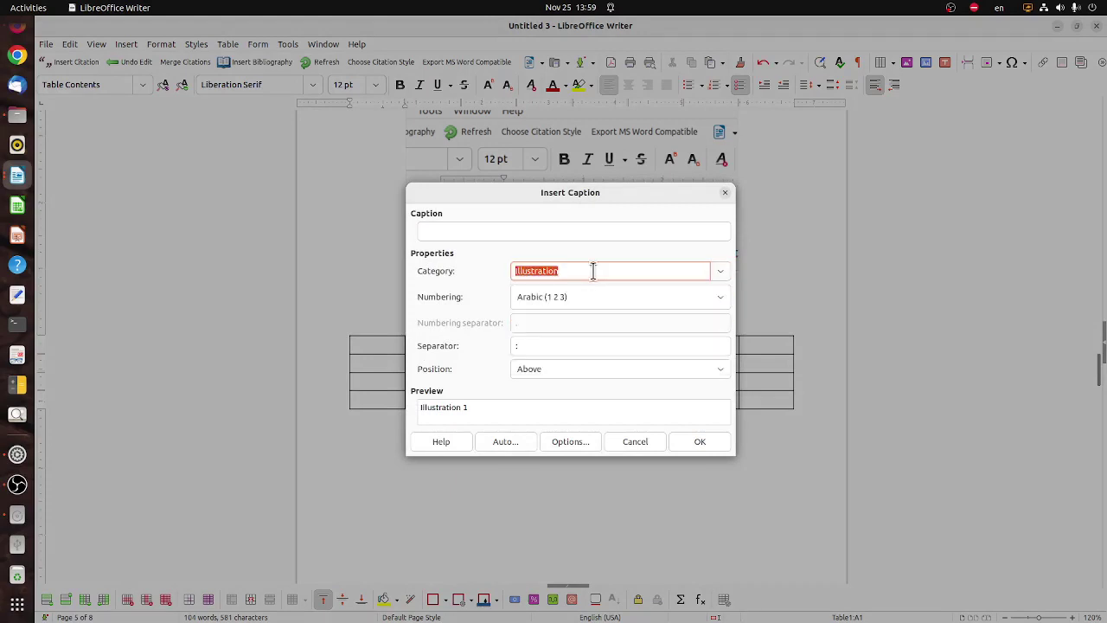
type("Tabel")
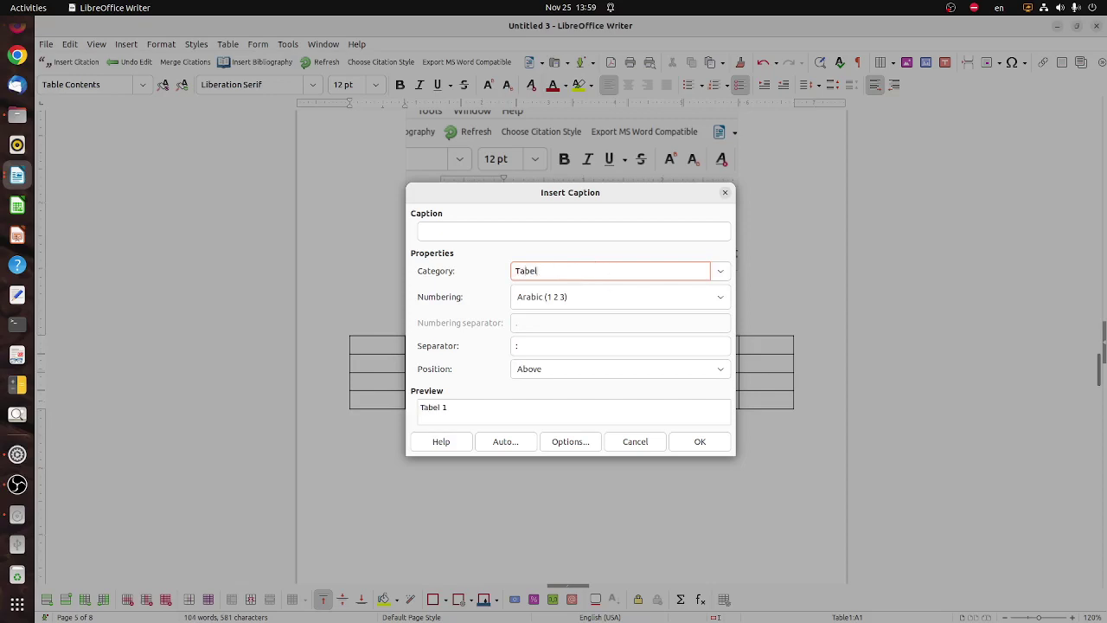
left_click(699, 442)
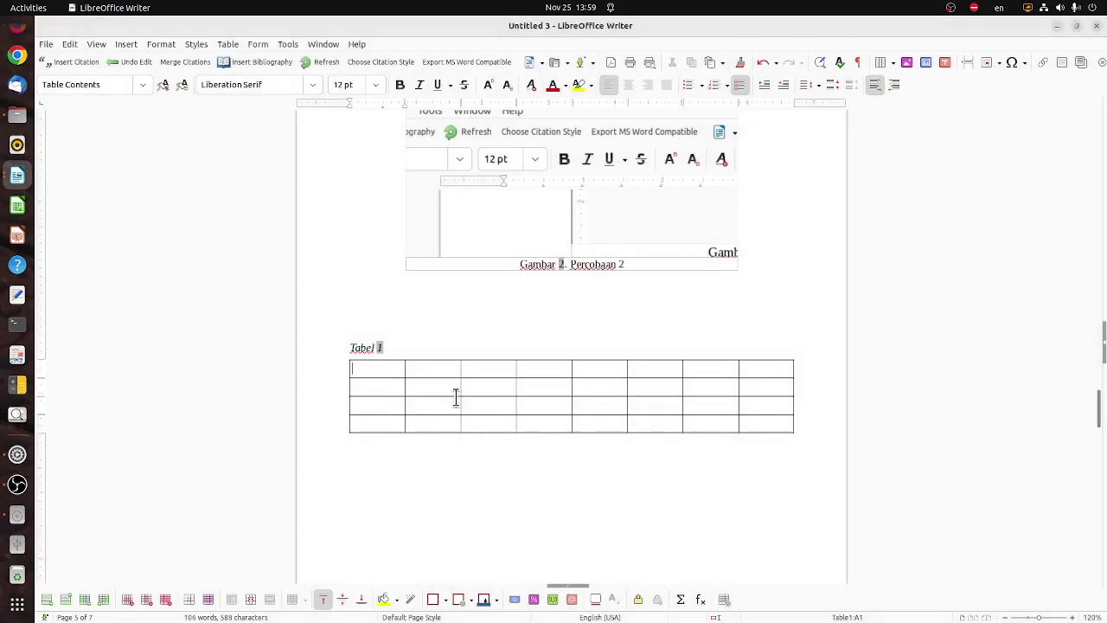
type(".")
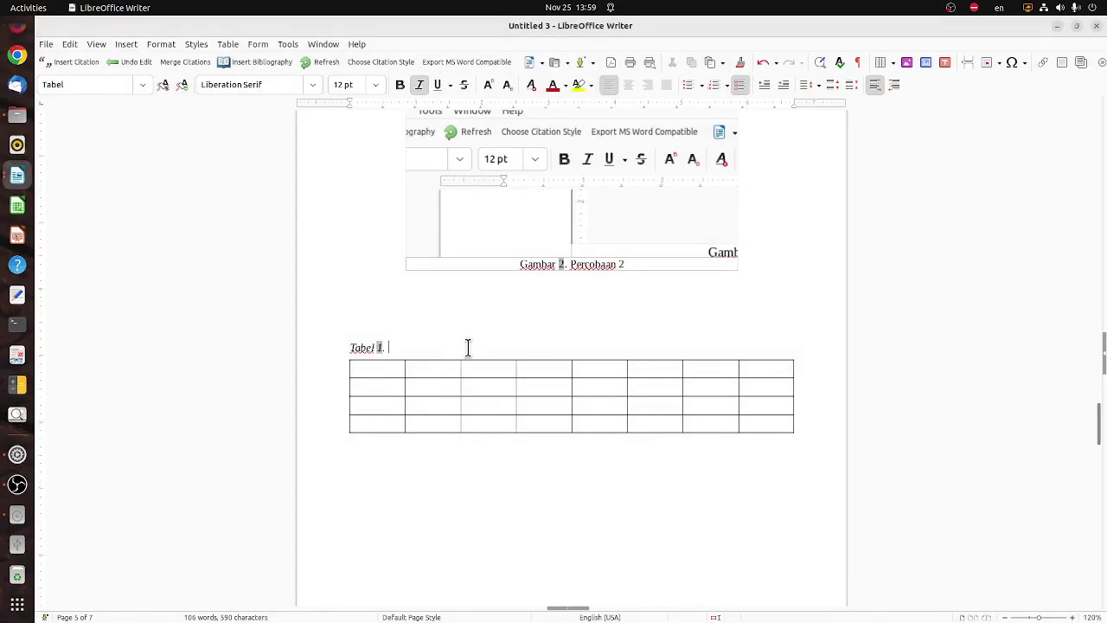
type("Perhitungan kecepatan terhadap tekanan")
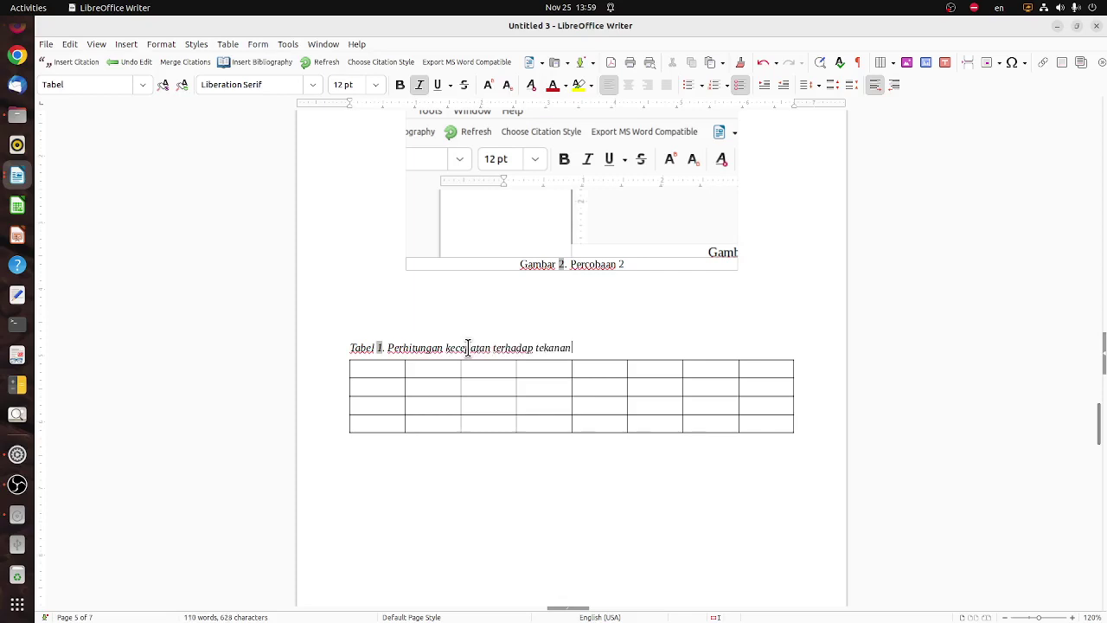
Center the Tabel 1 caption and remove its italic formatting
key("shift+Home")
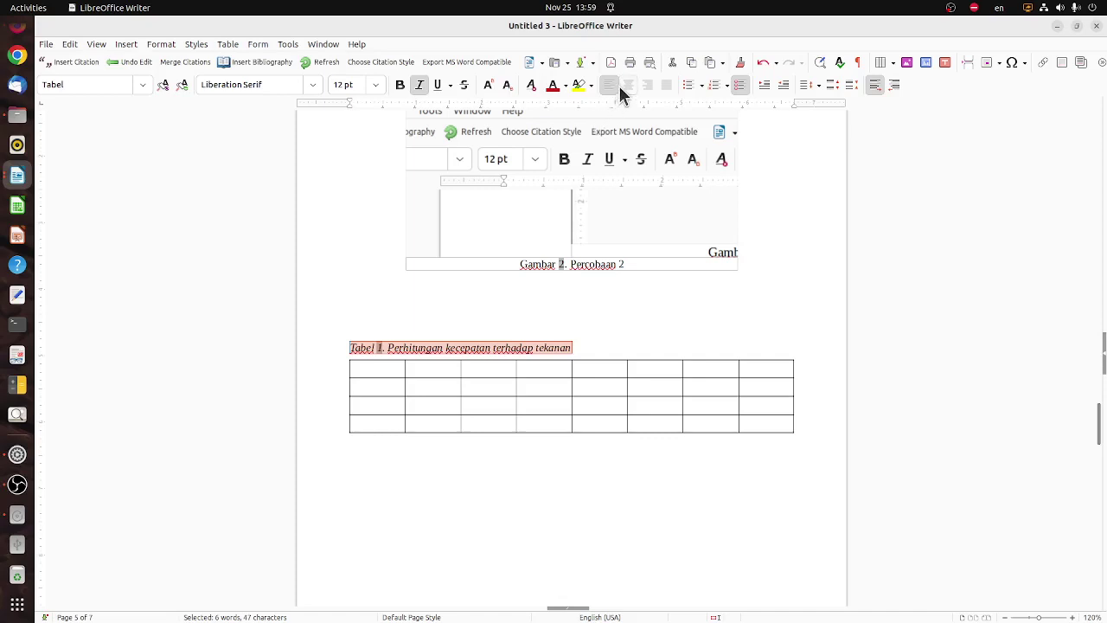
left_click(623, 84)
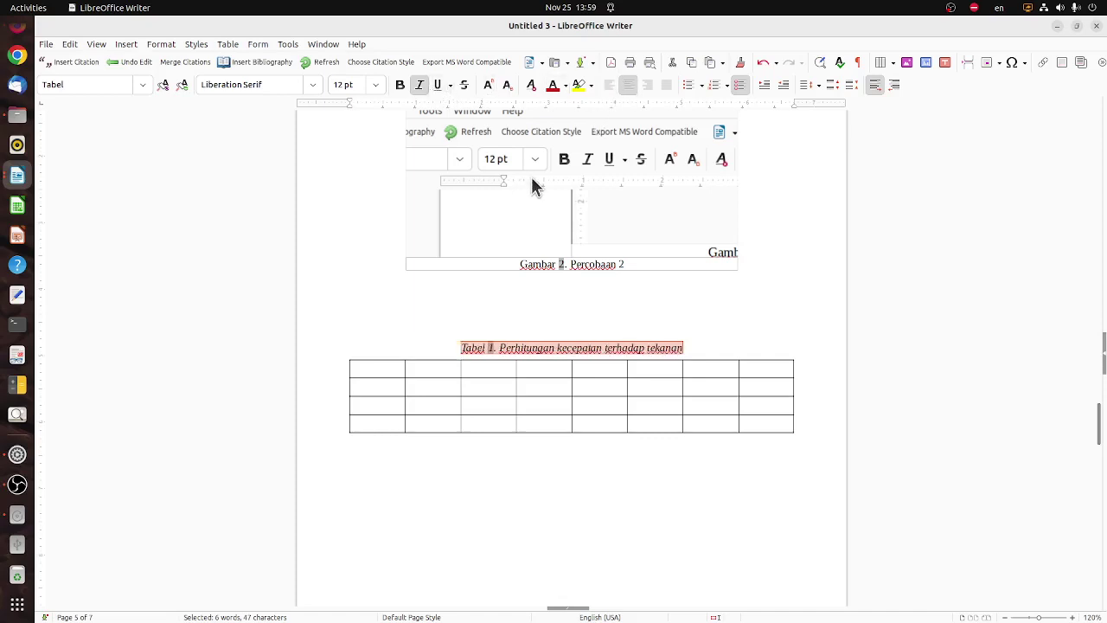
left_click(420, 86)
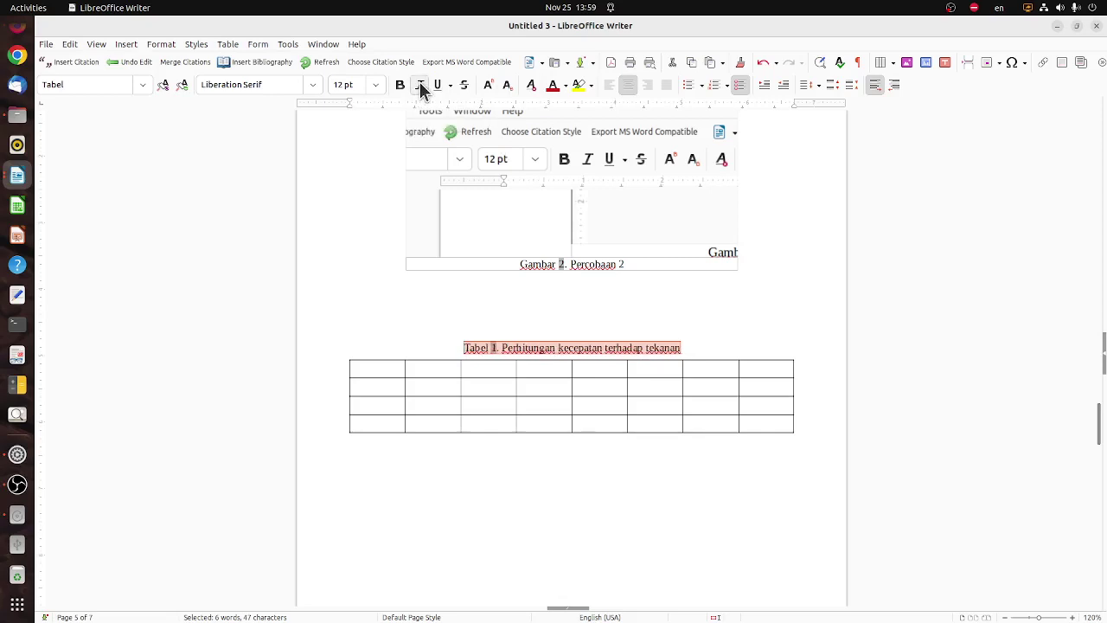
left_click(543, 449)
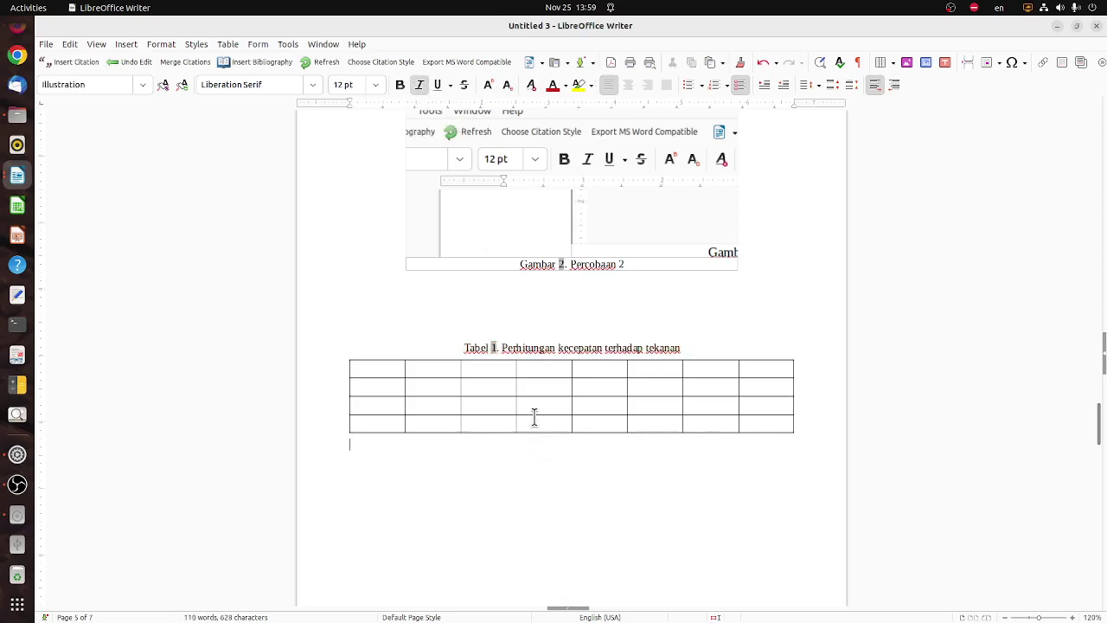
Delete the surplus blank lines above the BAB 2 LANDASAN TEORI heading to move it up its page
left_click(517, 462)
scroll(534, 462, "down", 15)
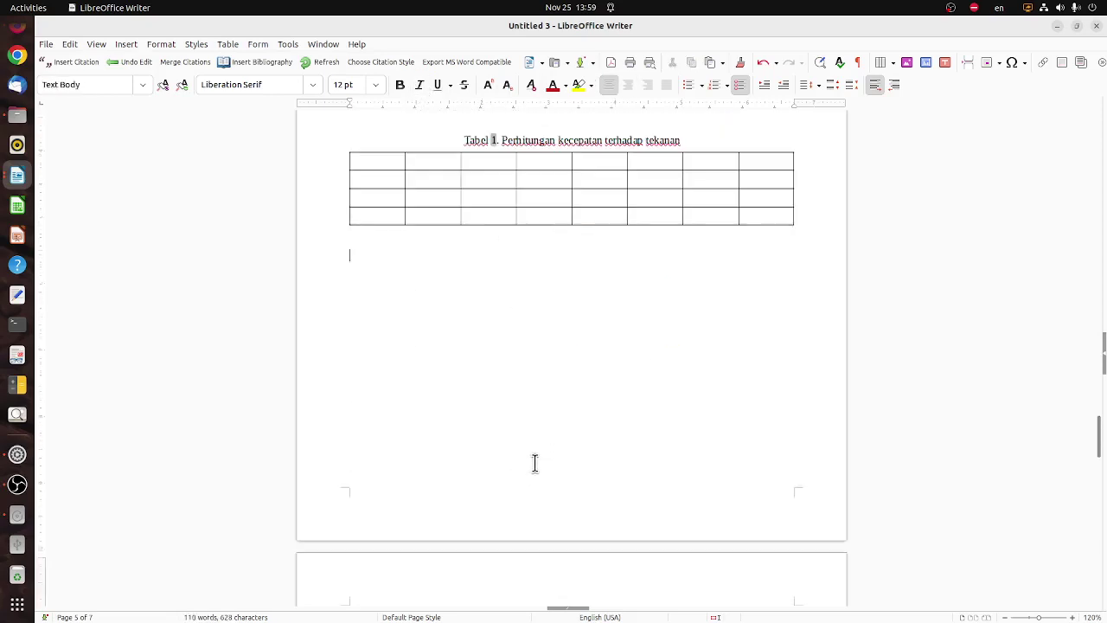
scroll(537, 462, "up", 5)
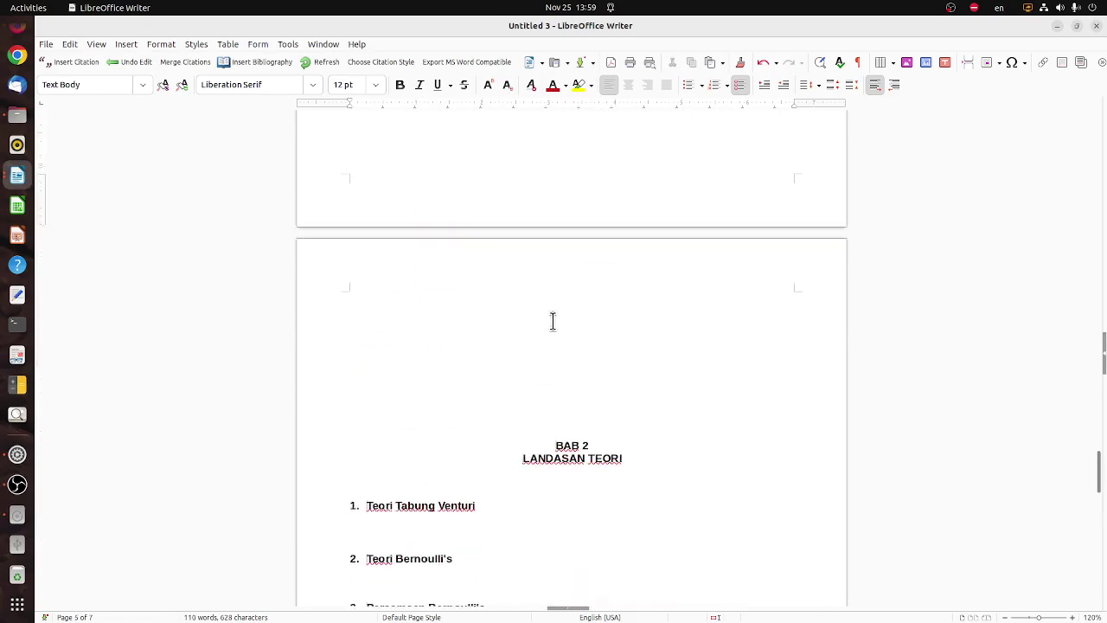
left_click(554, 318)
key("Delete")
key("Delete")
key("Delete")
key("Delete")
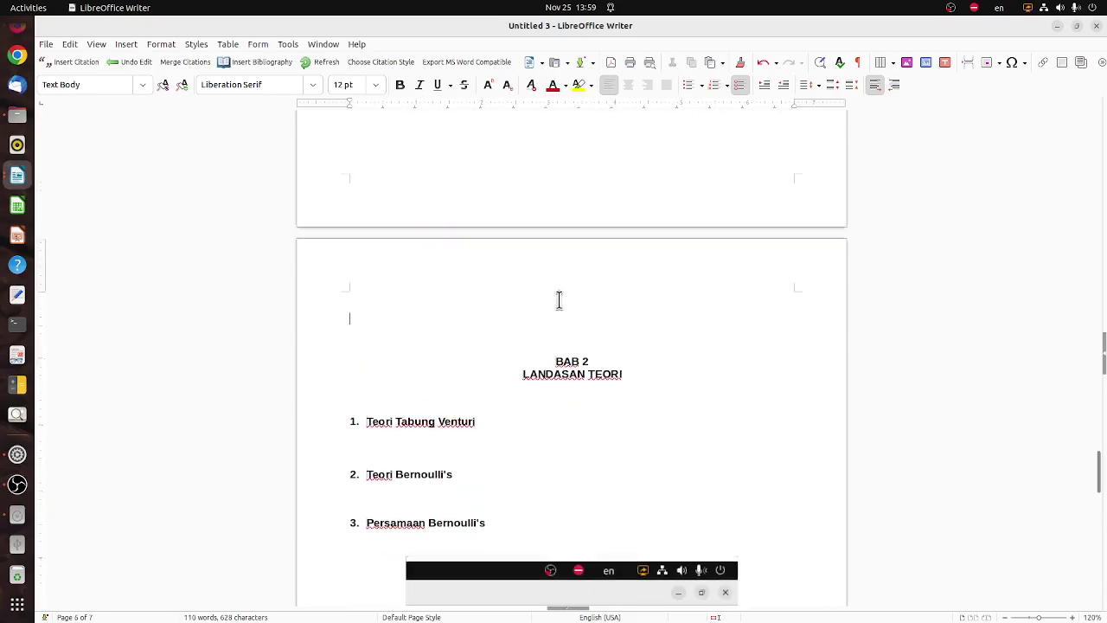
key("Delete")
key("Delete")
key("Delete")
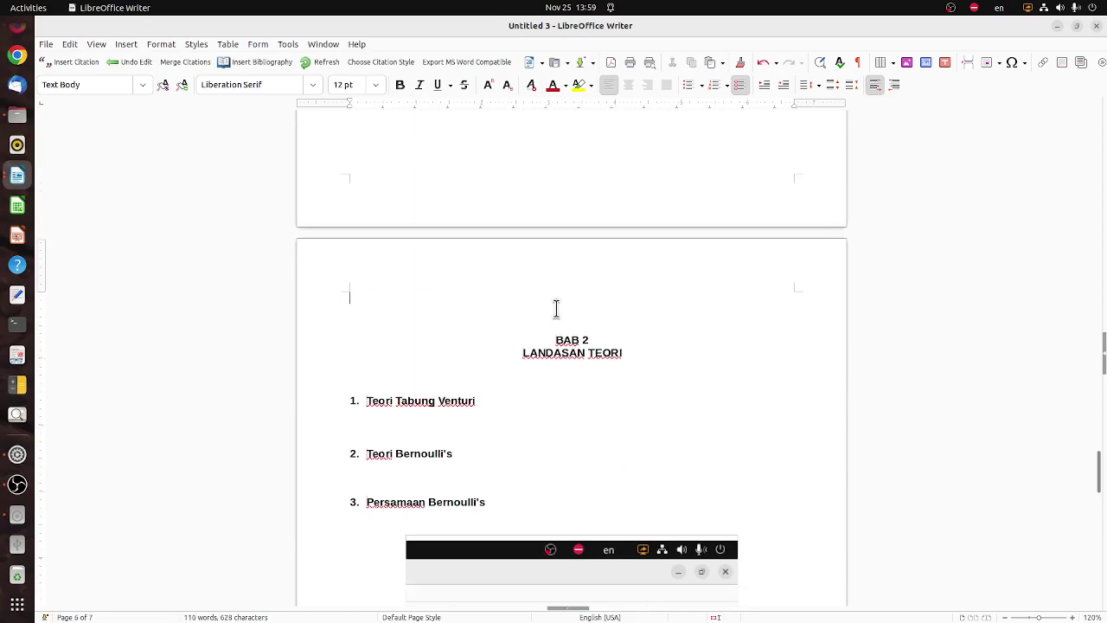
key("Delete")
Insert a table with 5 columns and 3 rows below the Gambar 3 image and delete its automatic Illustration caption
scroll(596, 408, "down", 7)
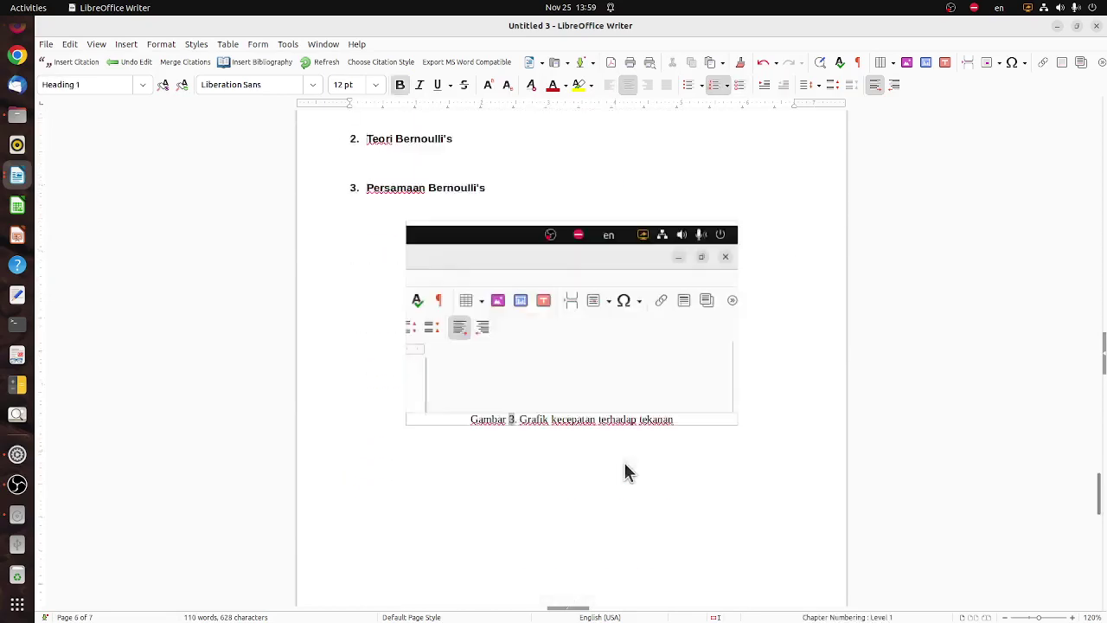
left_click(560, 359)
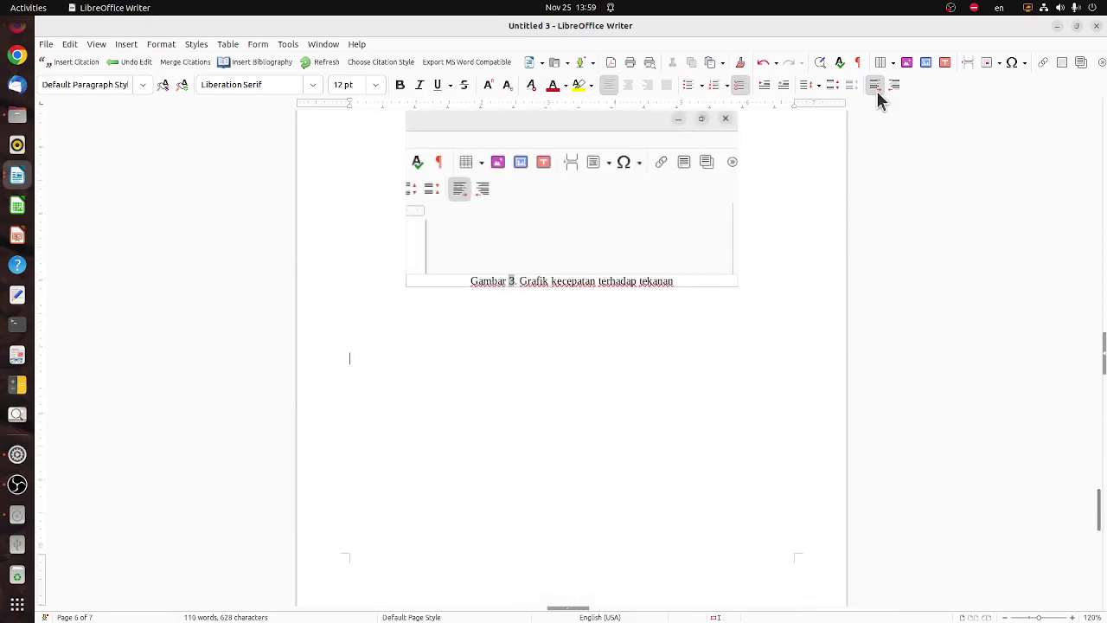
left_click(881, 63)
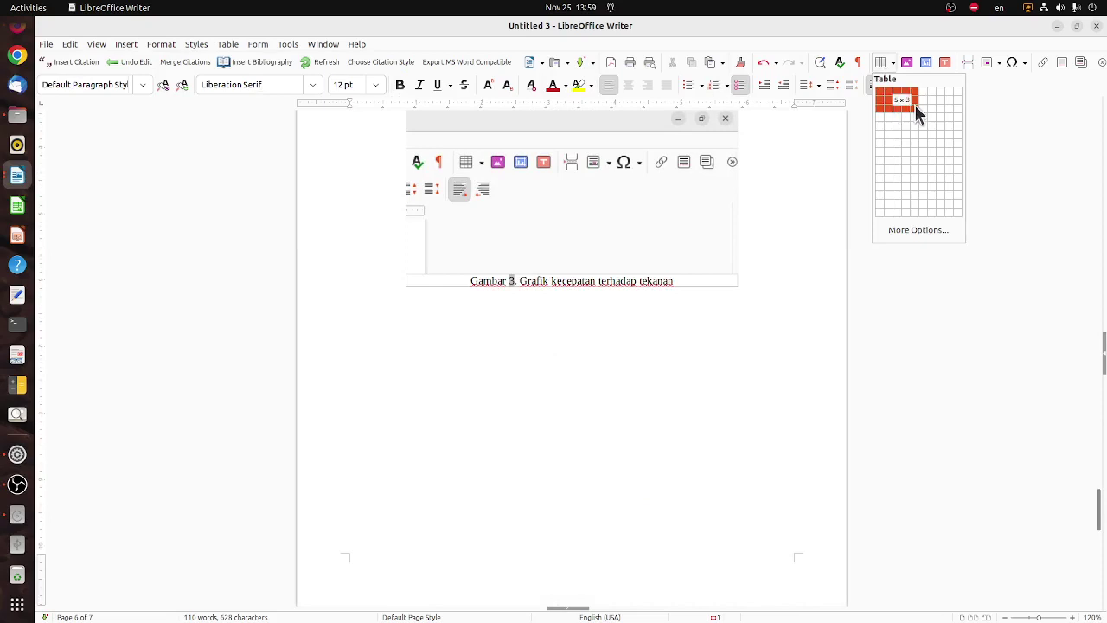
left_click(915, 107)
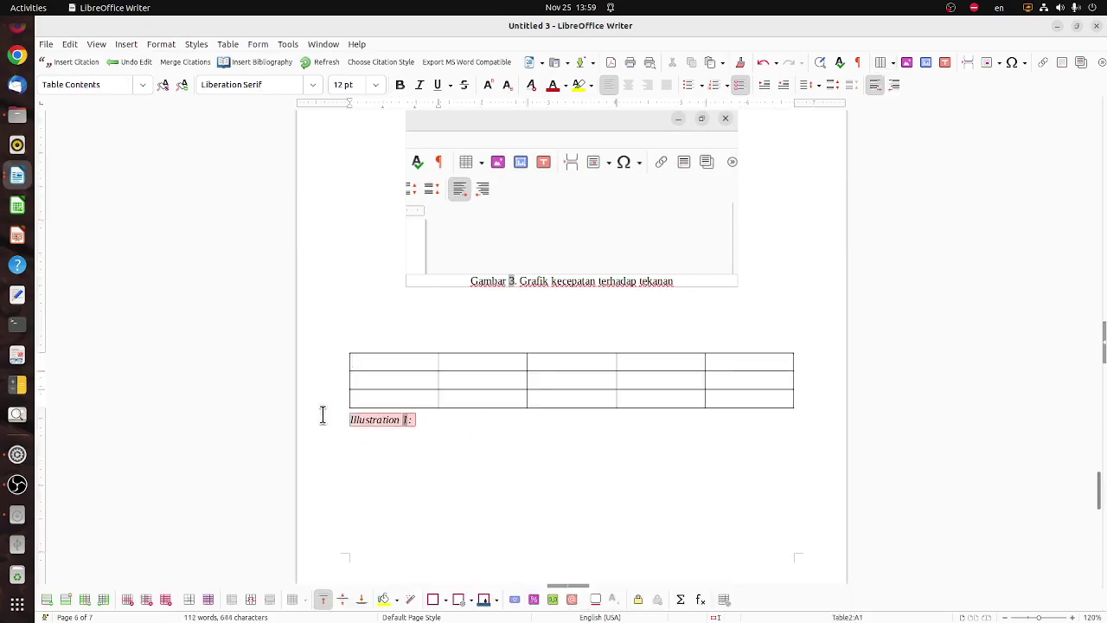
key("Delete")
Add a caption above the new table in the category Tabel, reading "Tabel 2. Perhitungan kecepatan dan daya motor"
right_click(387, 364)
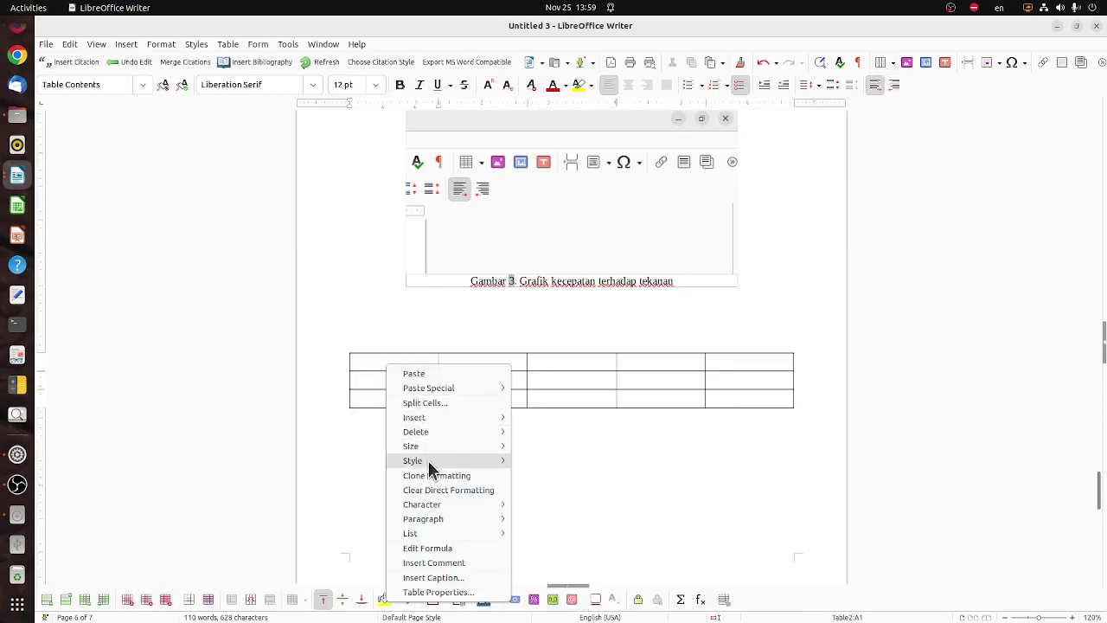
left_click(432, 577)
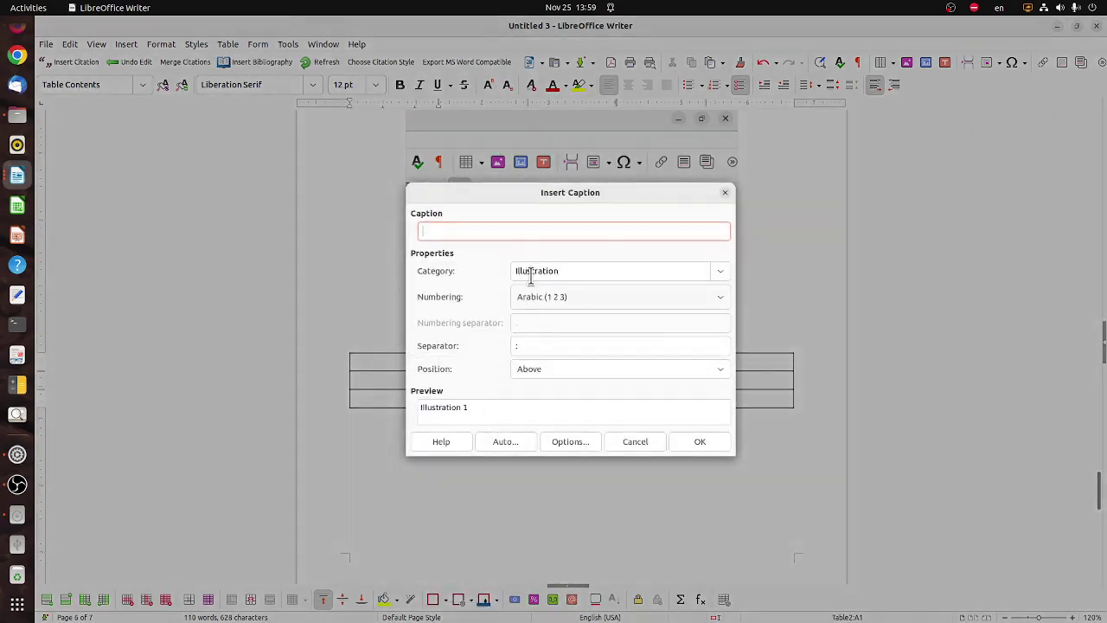
left_click(720, 271)
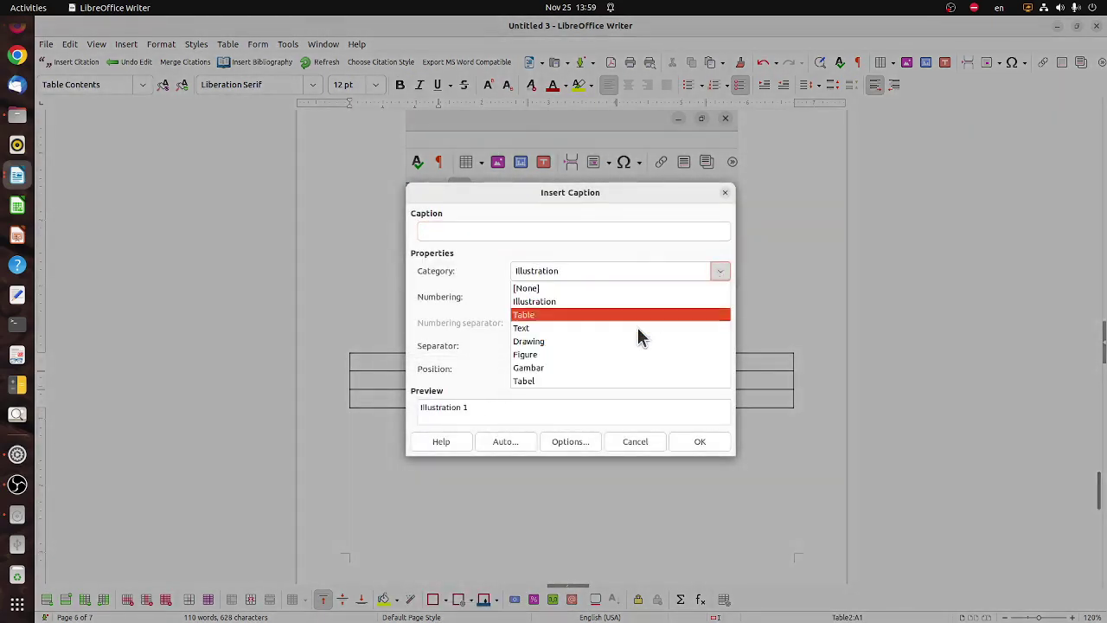
left_click(582, 381)
left_click(692, 442)
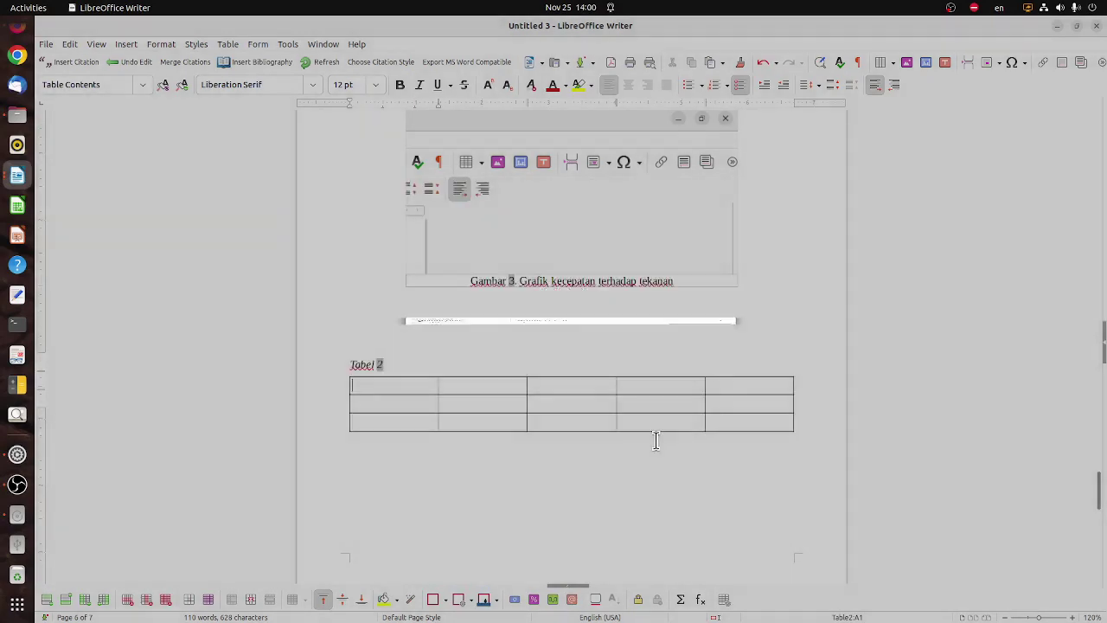
left_click(491, 364)
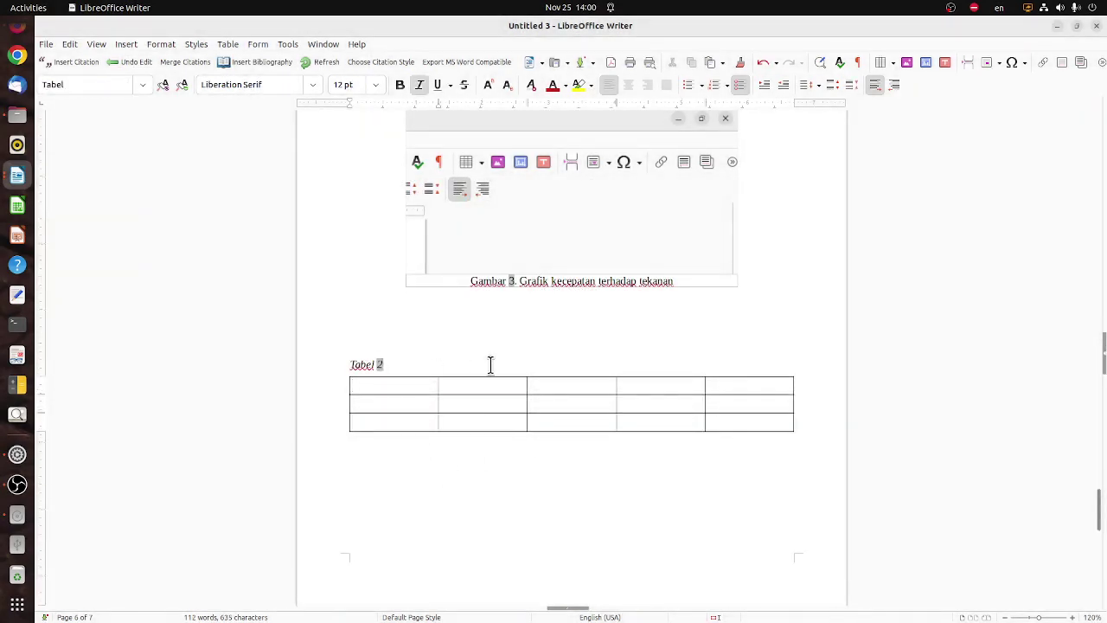
type(".")
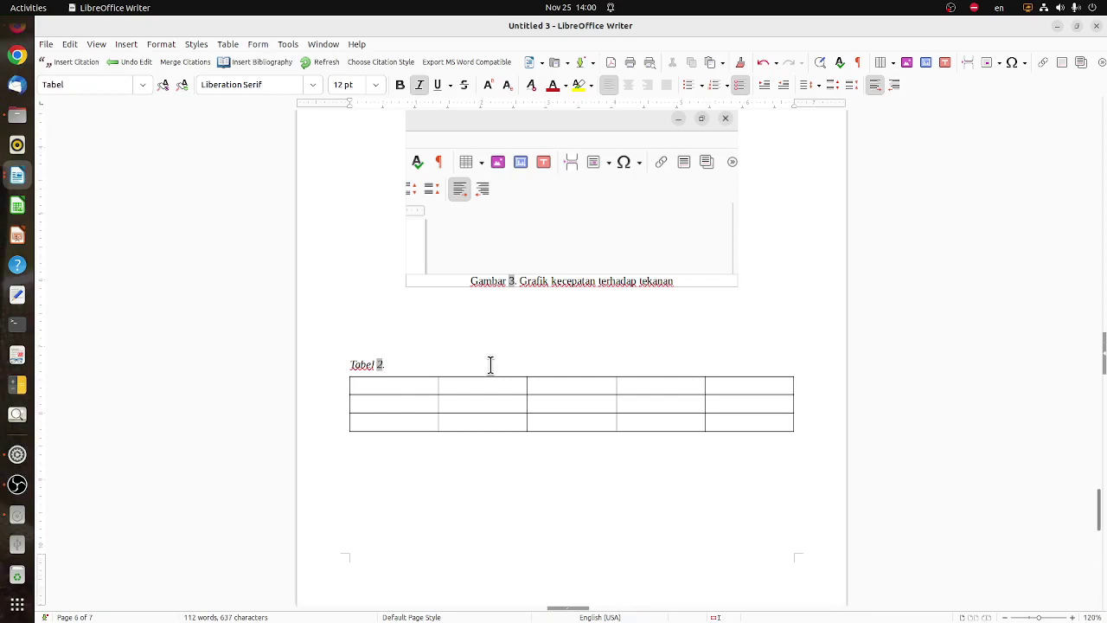
type("Hubungan")
type("gan")
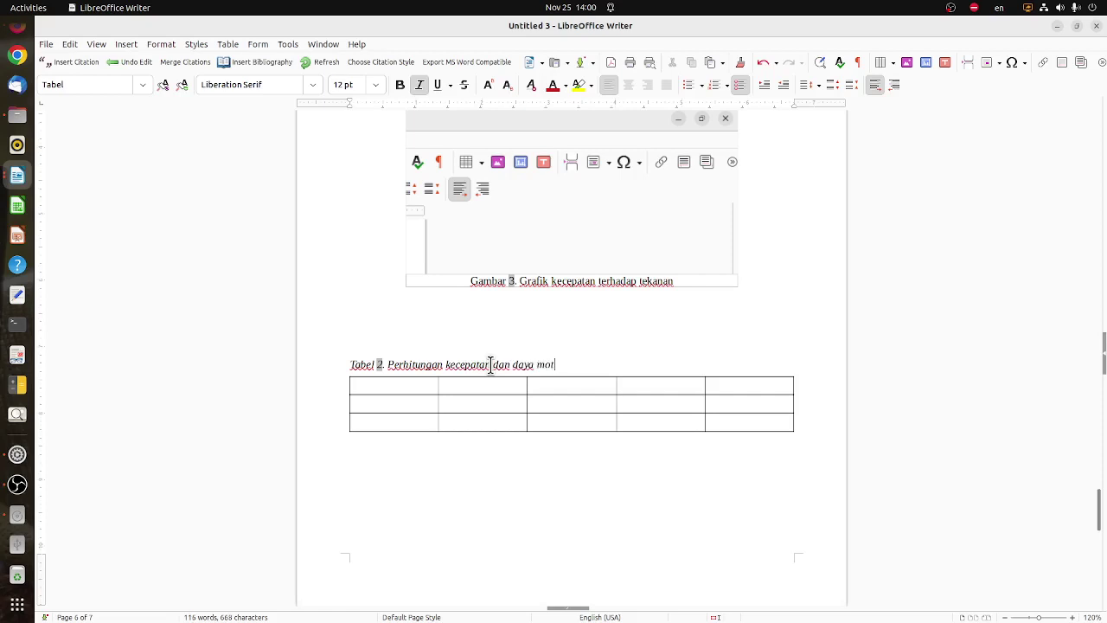
Center the Tabel 2 caption and remove its italic formatting
triple_click(490, 364)
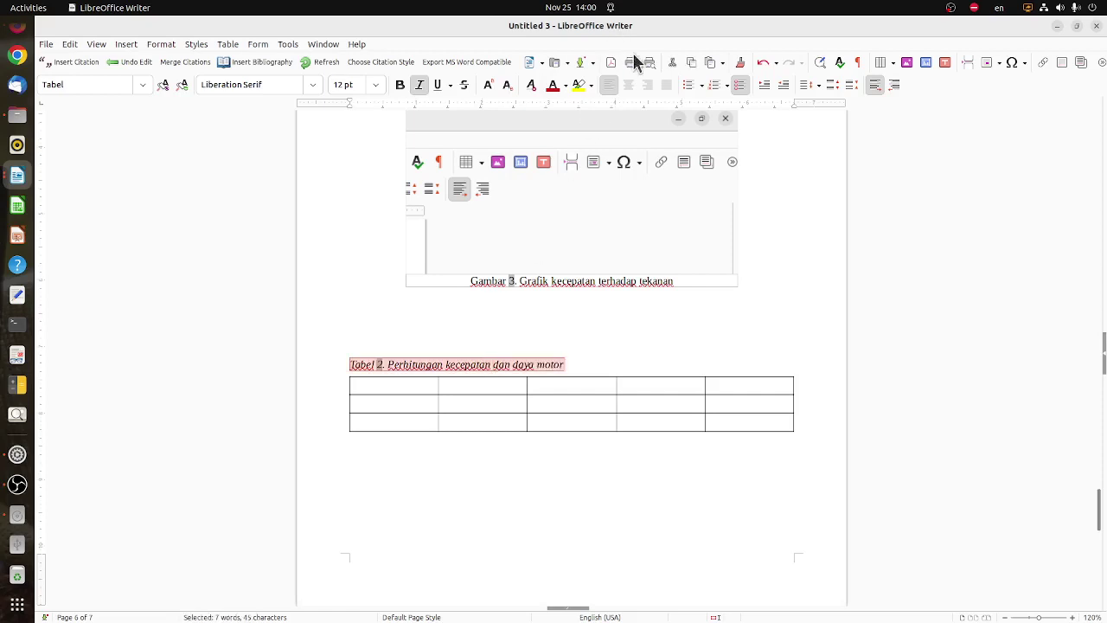
left_click(629, 83)
left_click(419, 85)
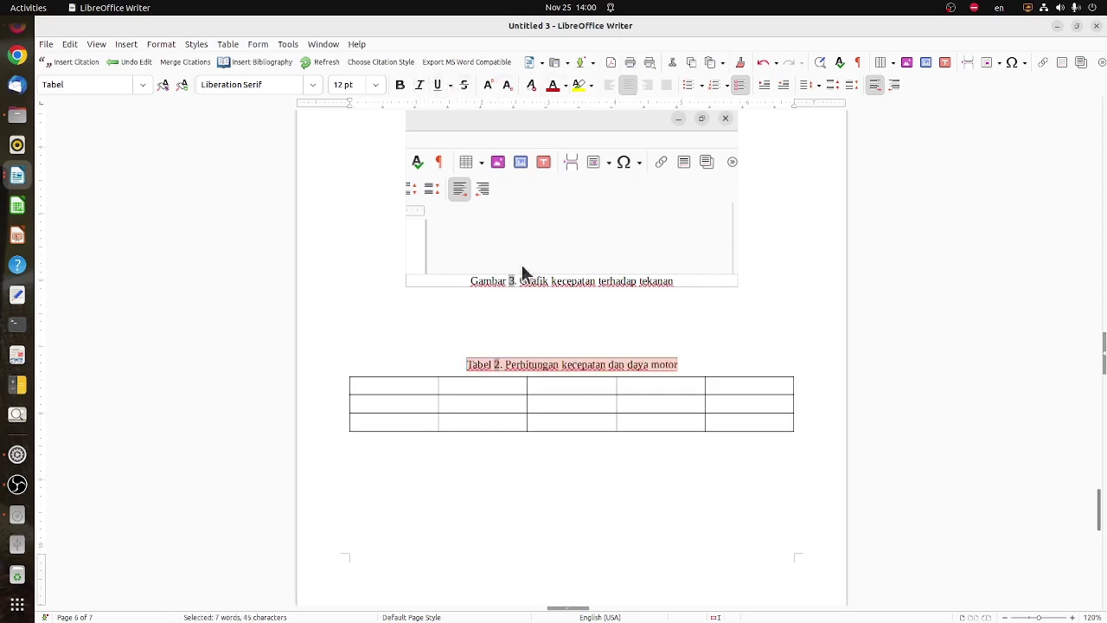
left_click(550, 456)
left_click(638, 364)
Start a new index on the empty line below the DAFTAR TABEL heading and set its type to Index of Tables
scroll(675, 467, "up", 10)
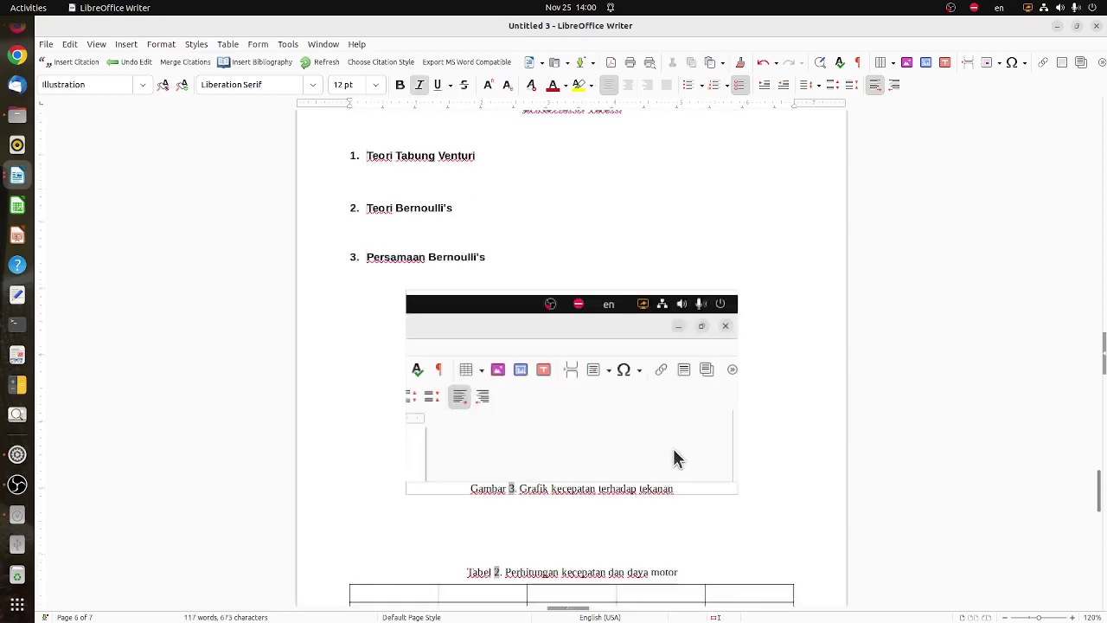
scroll(680, 416, "up", 20)
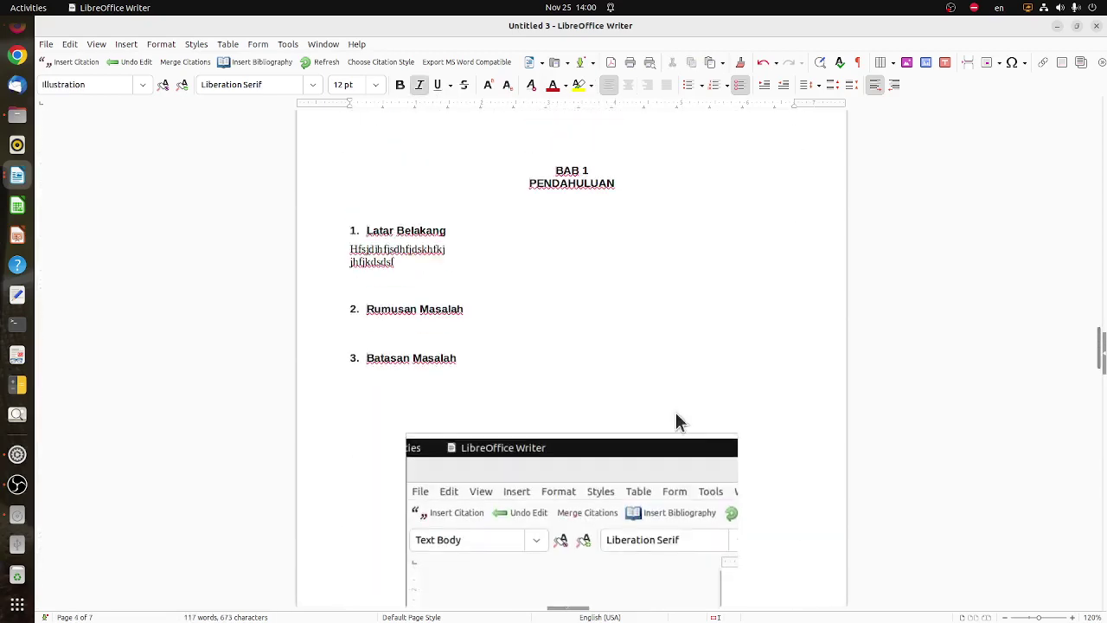
scroll(674, 402, "up", 15)
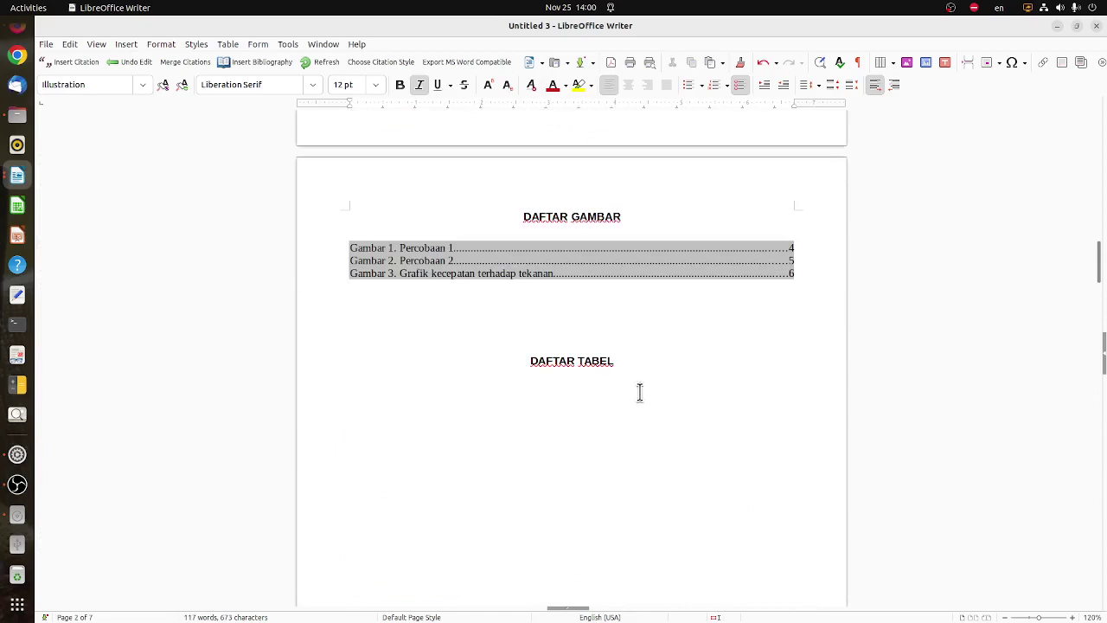
left_click(636, 388)
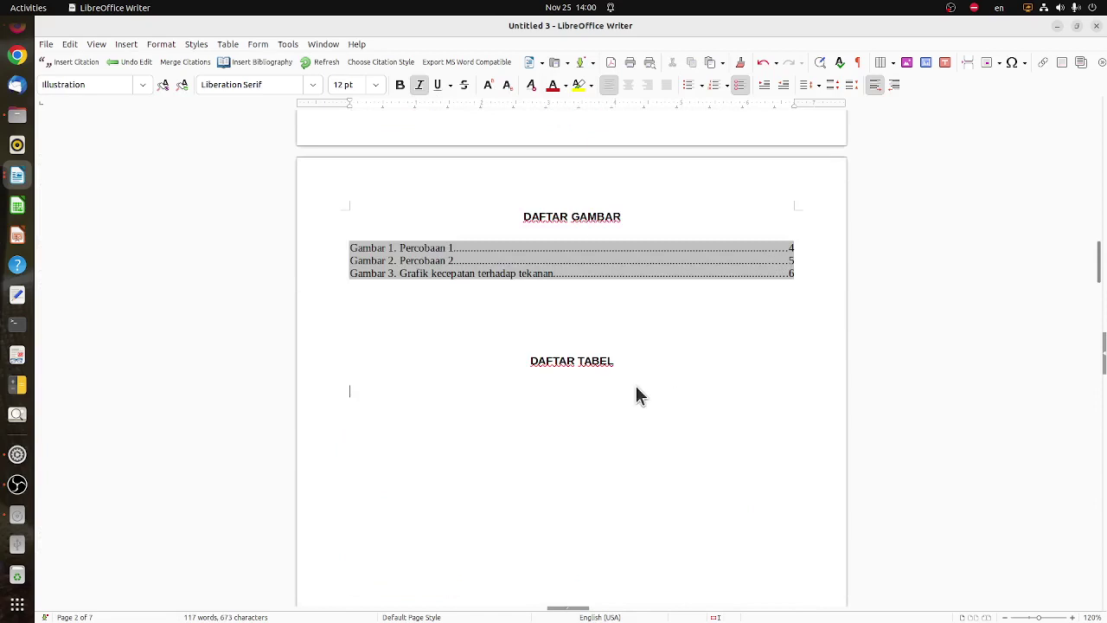
left_click(127, 44)
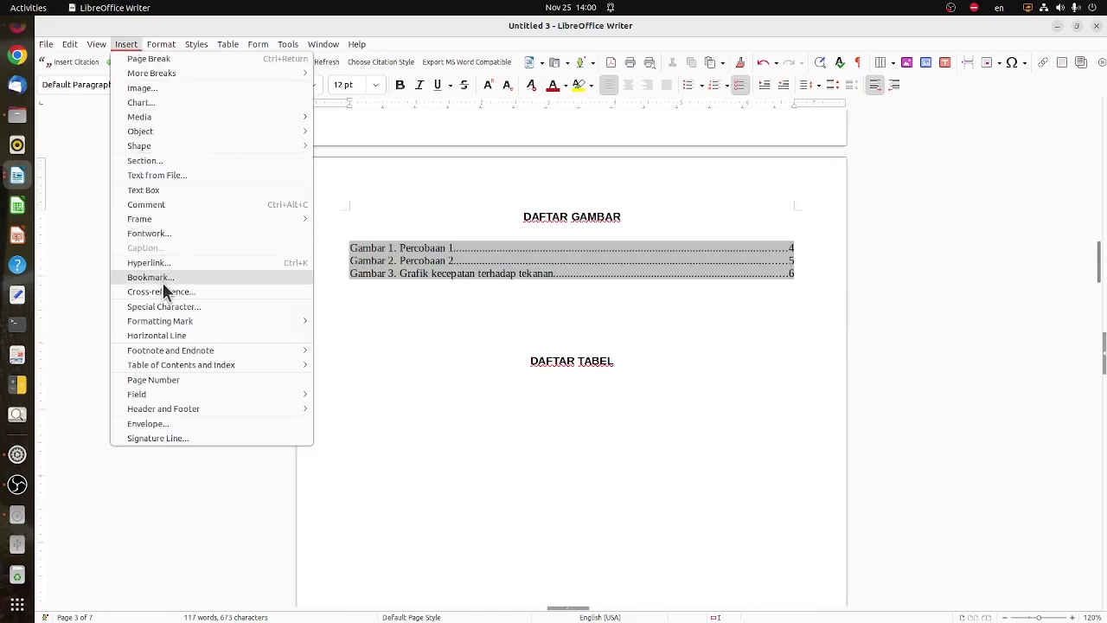
mouse_move(232, 370)
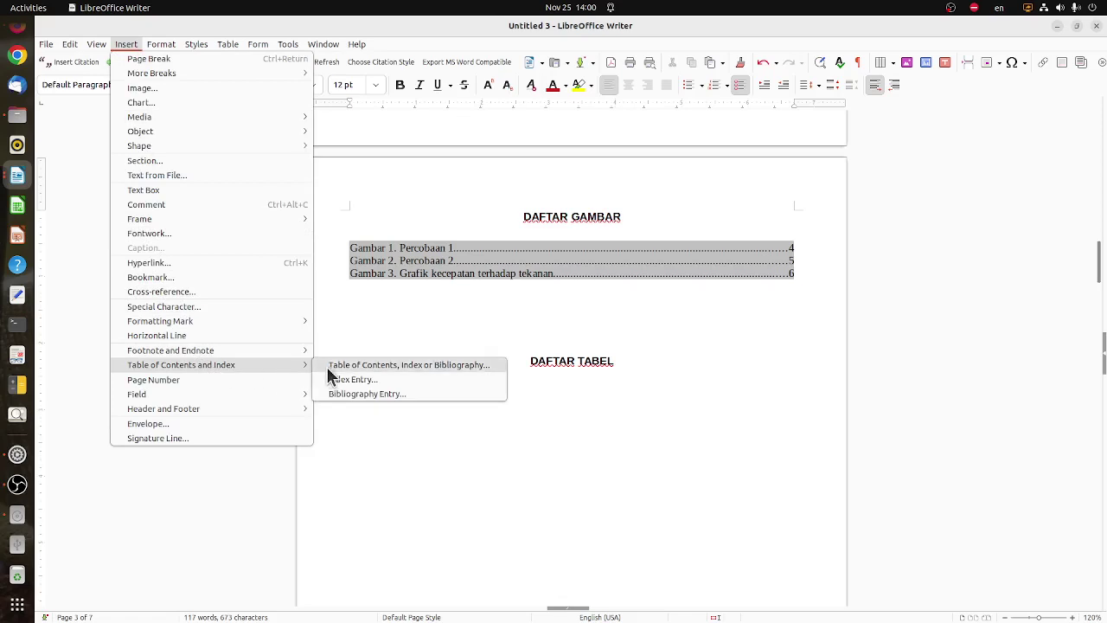
left_click(431, 367)
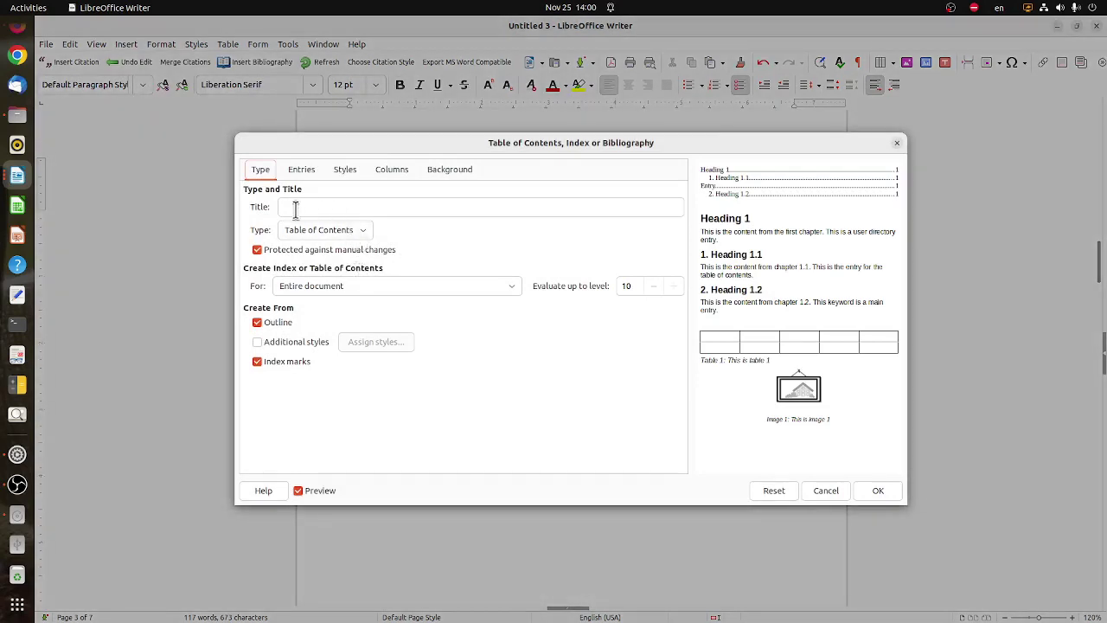
left_click(362, 228)
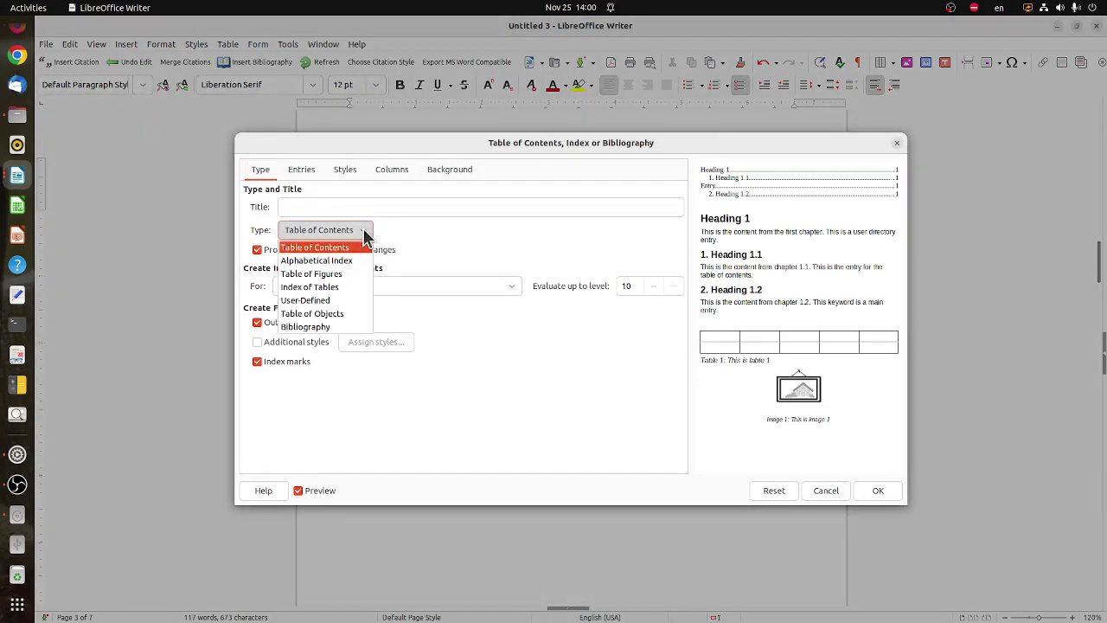
left_click(342, 286)
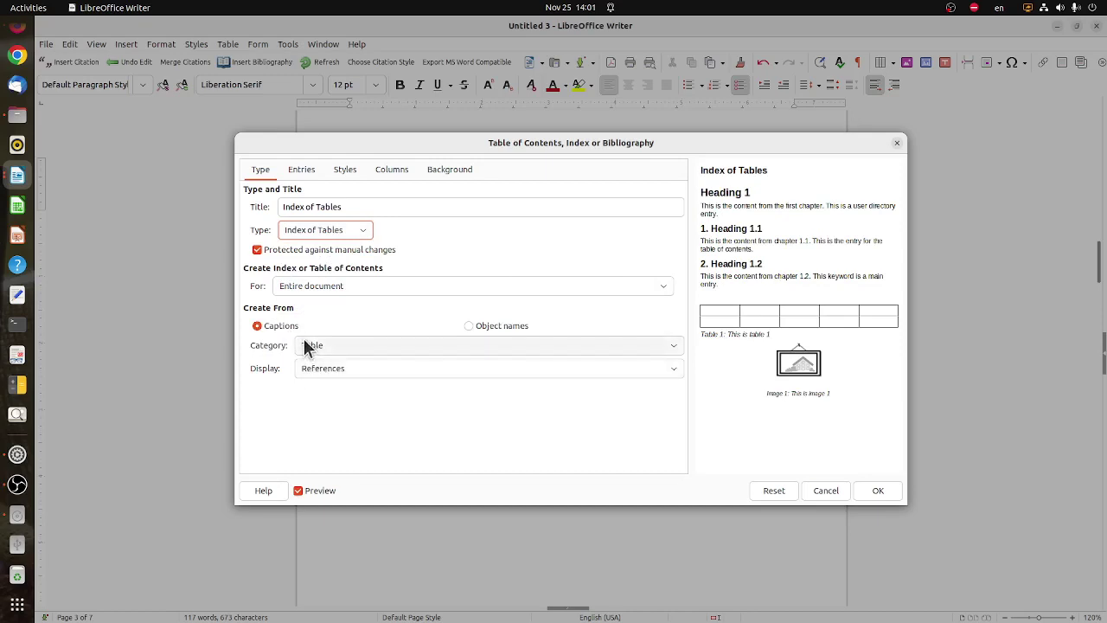
Clear the index title, set the caption category to Tabel, and insert the list of tables
left_click_drag(353, 208, 265, 215)
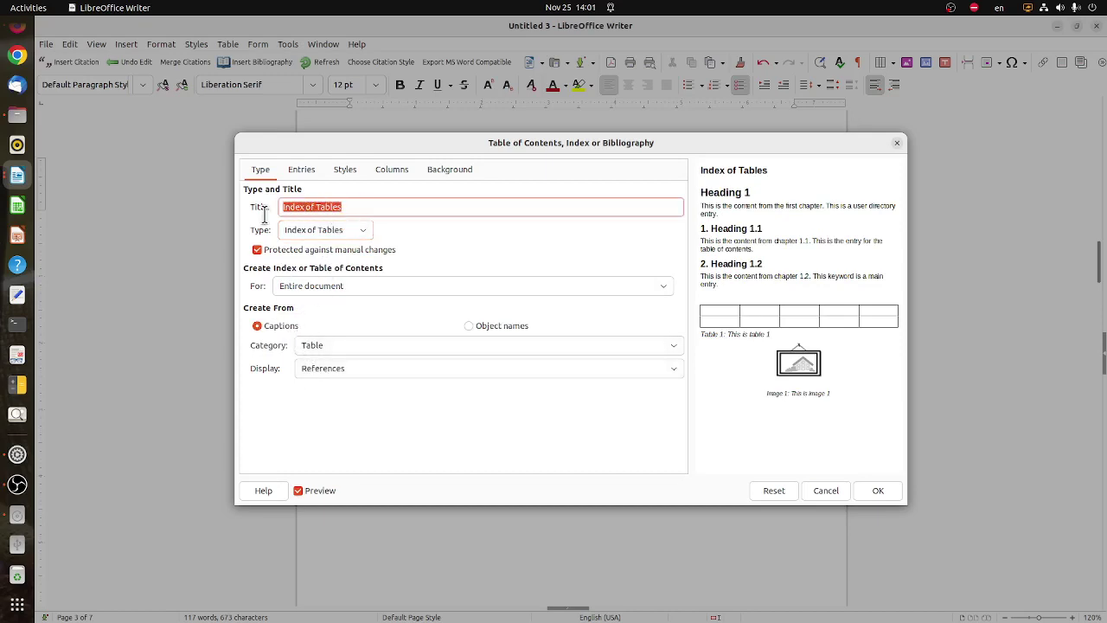
key("BackSpace")
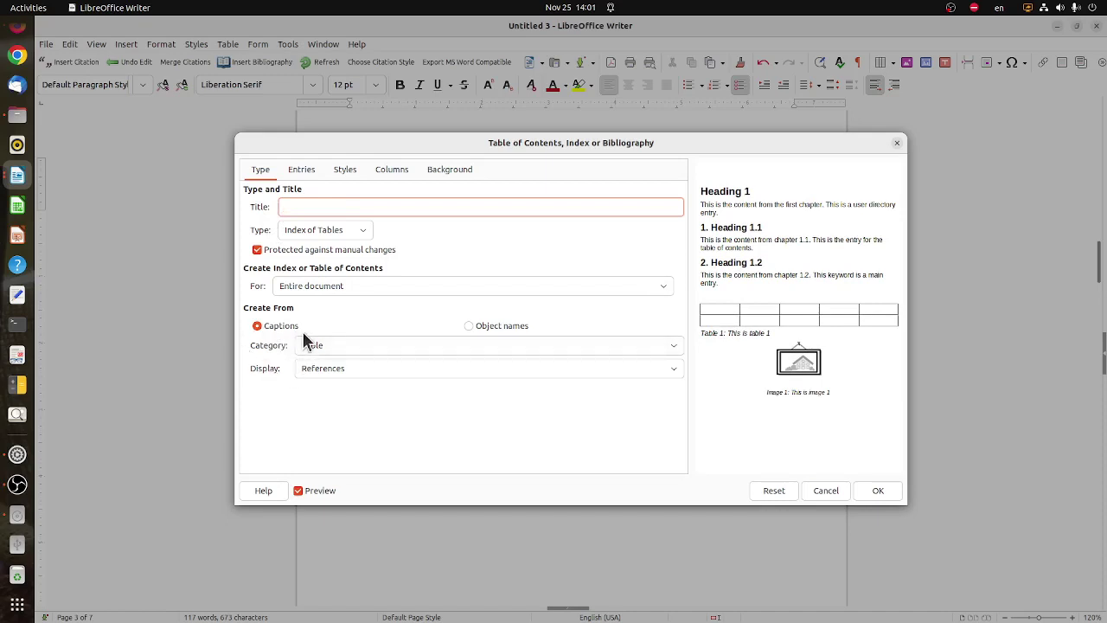
left_click(343, 345)
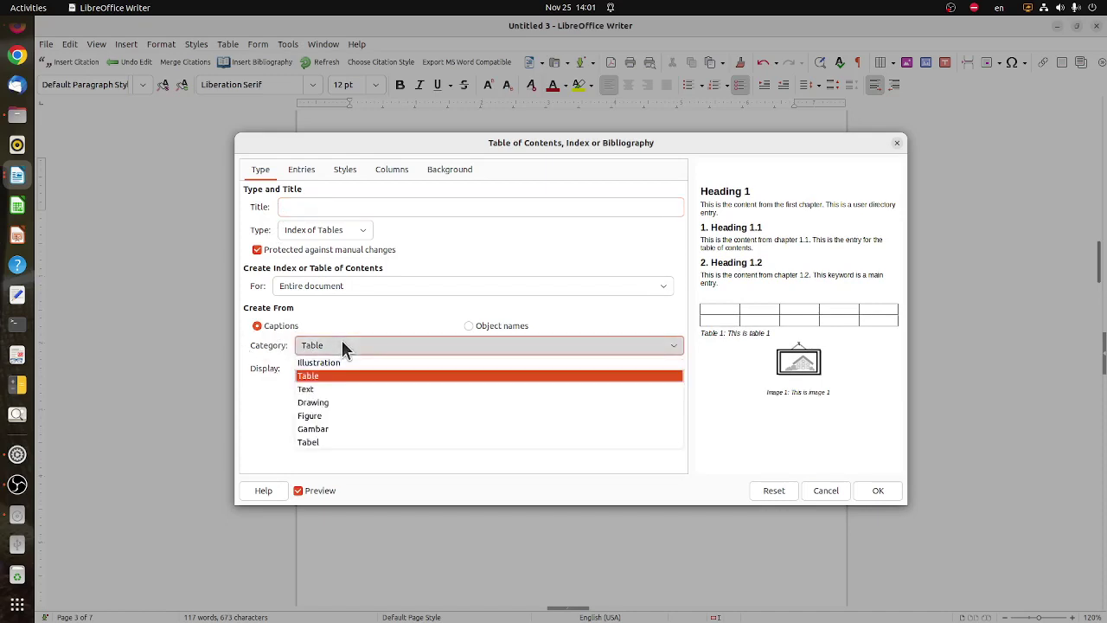
left_click(340, 341)
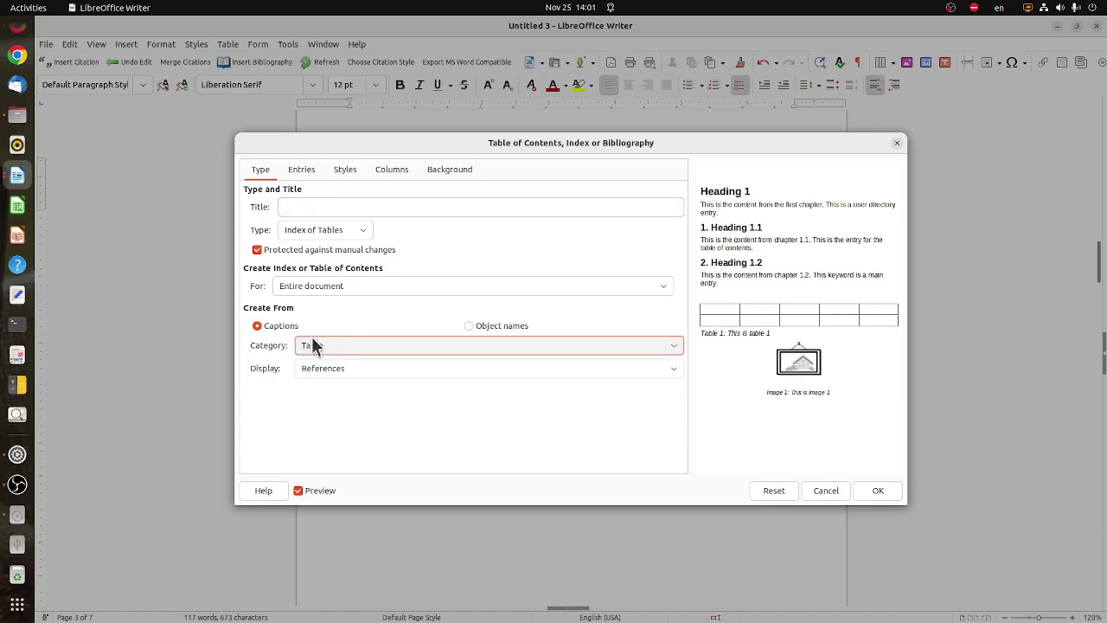
left_click(344, 343)
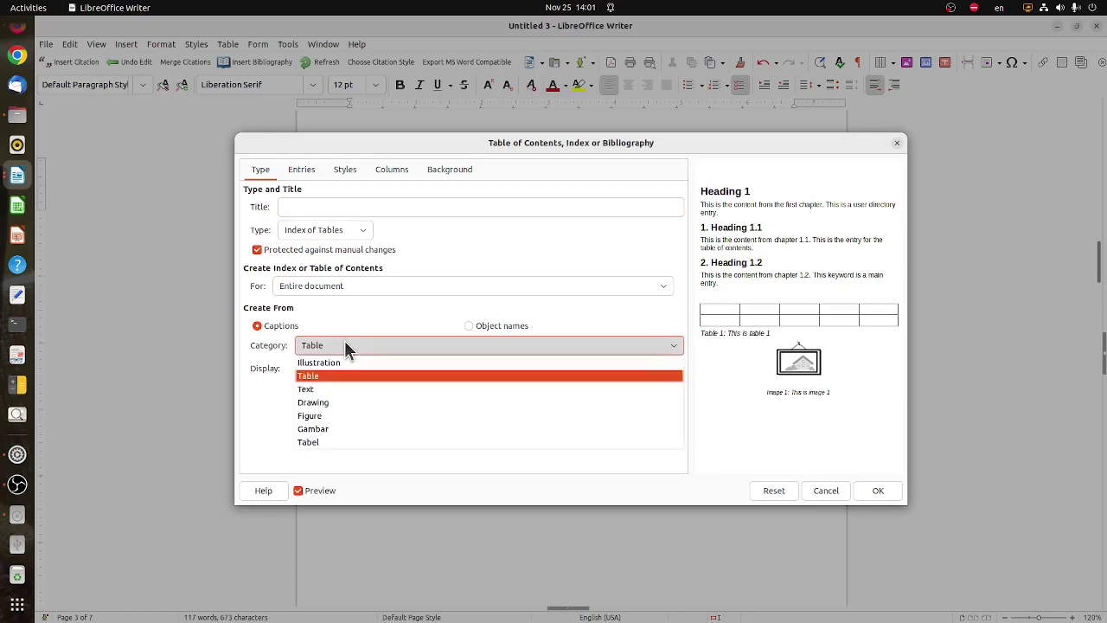
left_click(368, 441)
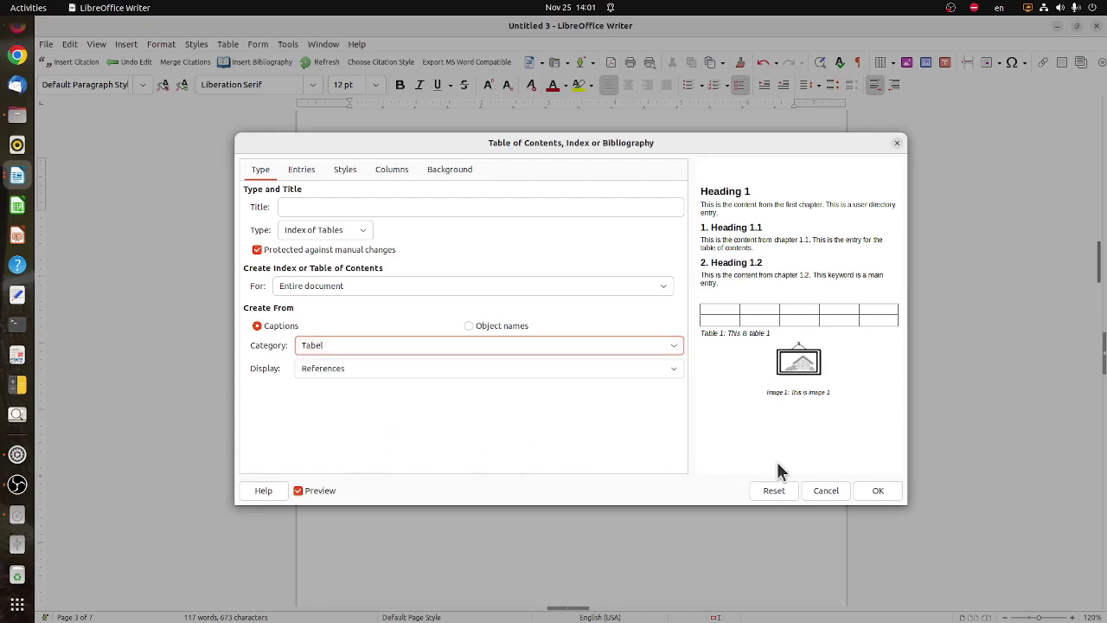
left_click(875, 491)
left_click(516, 445)
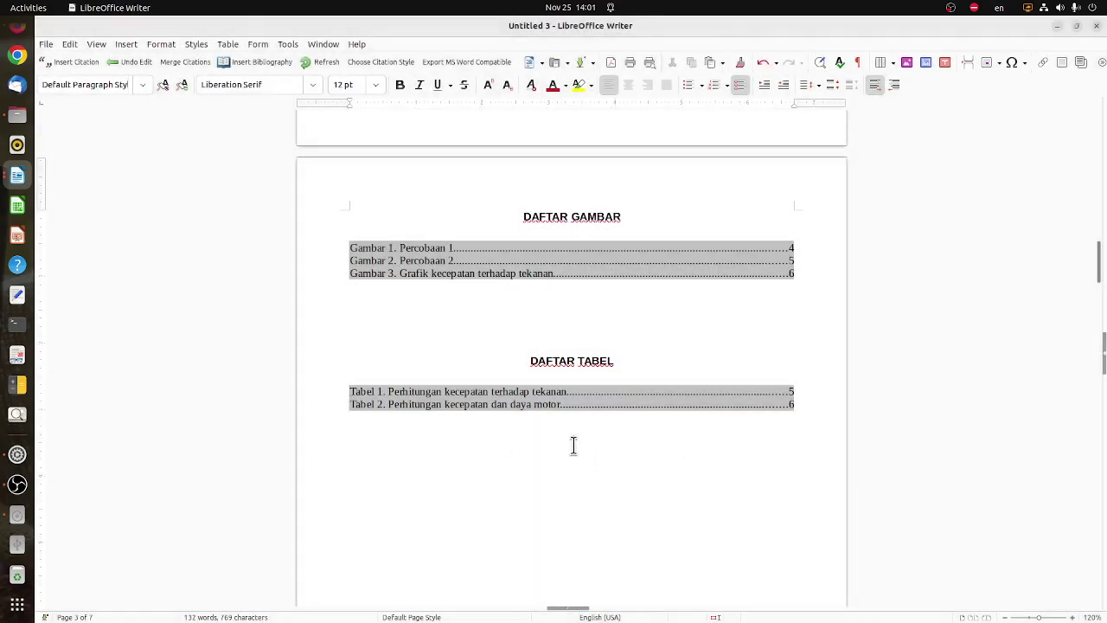
Update the table of contents under the DAFTAR ISI heading
scroll(578, 443, "up", 10)
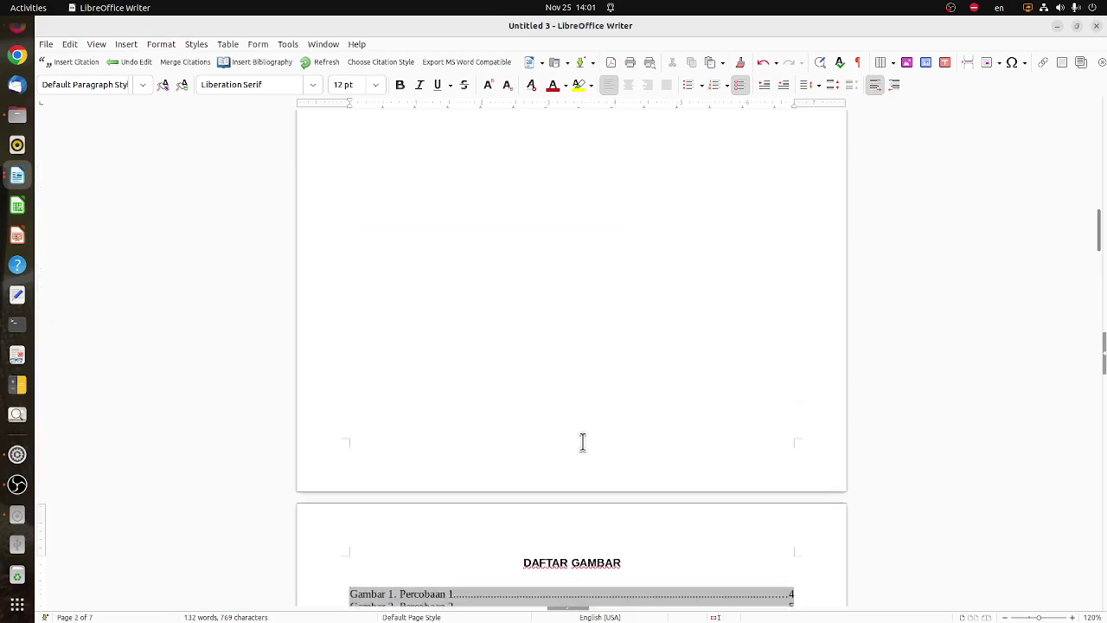
scroll(584, 441, "up", 7)
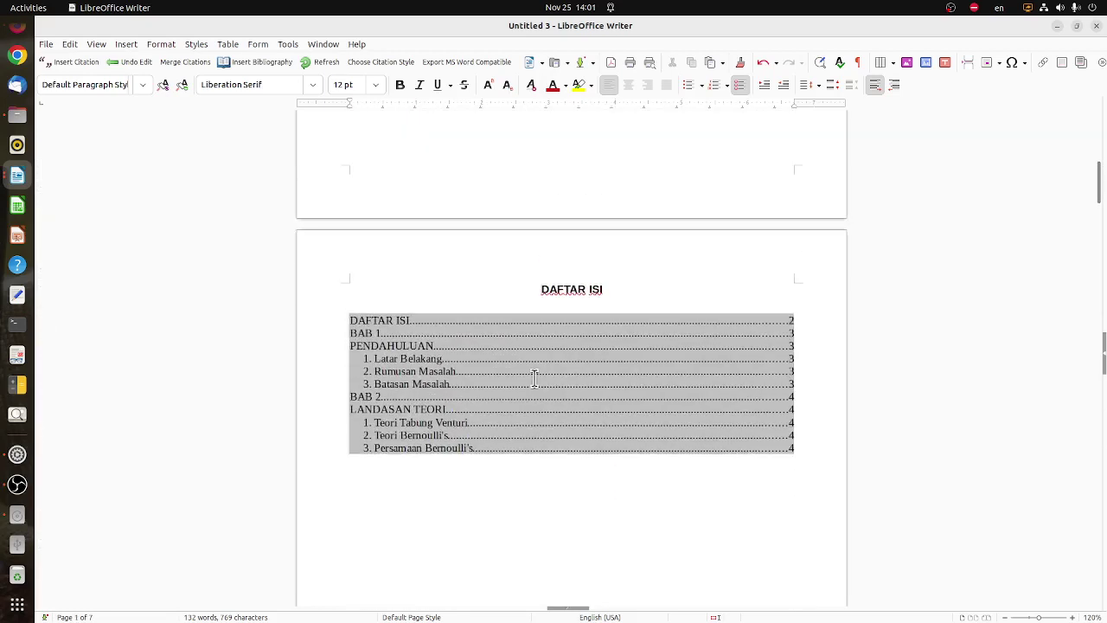
right_click(510, 334)
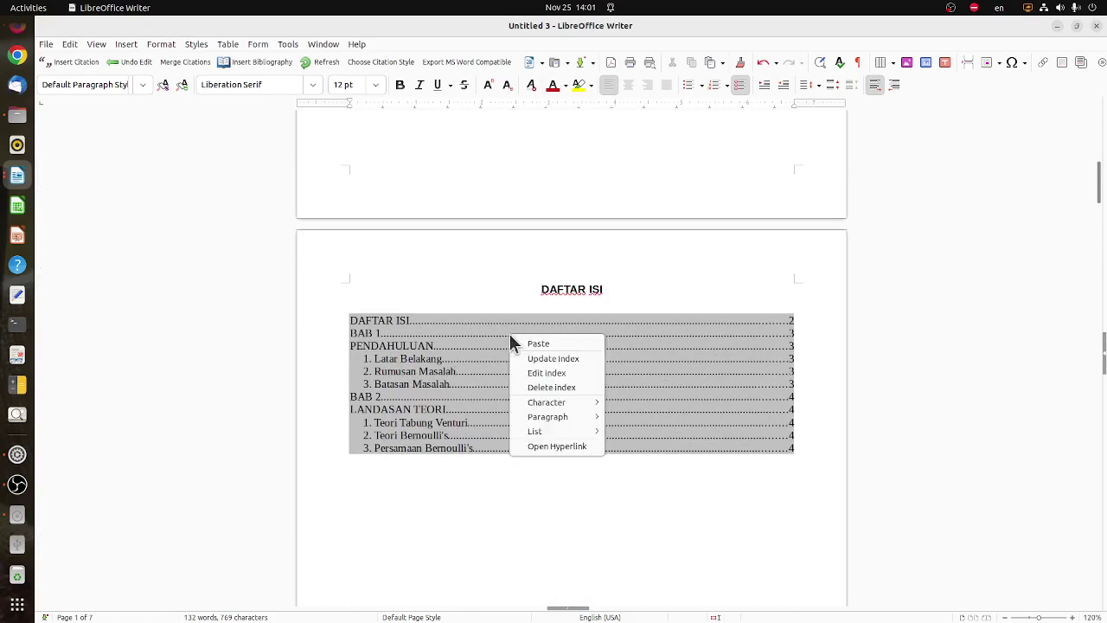
left_click(550, 356)
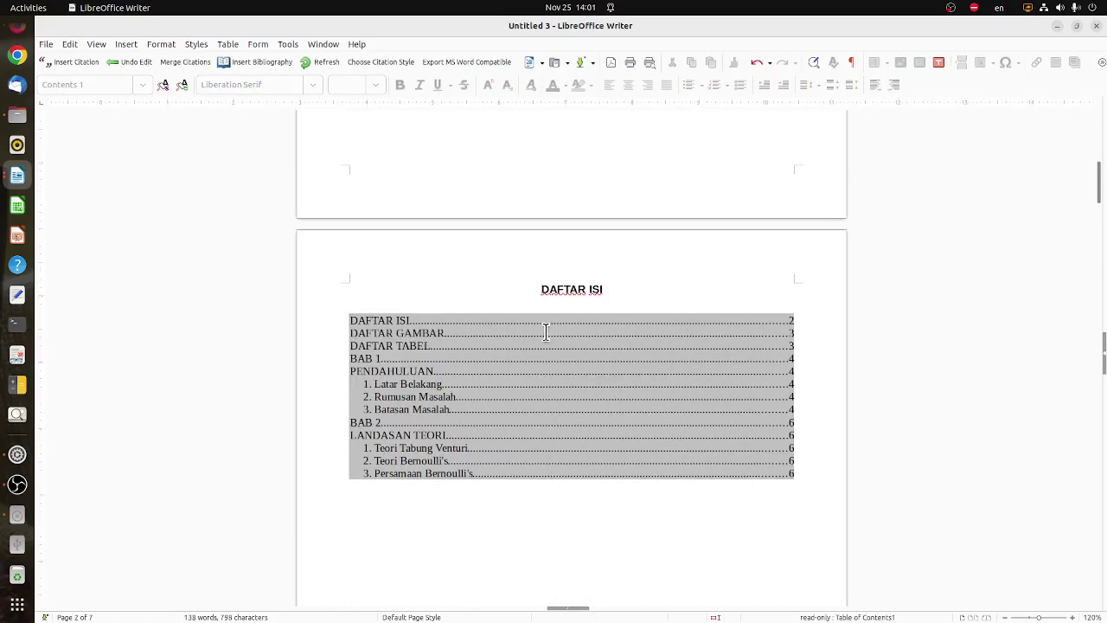
Follow the DAFTAR TABEL link in the table of contents and the Gambar 3 link in the list of figures, and review the document's pages
left_click(418, 345, "ctrl")
scroll(424, 346, "up", 8)
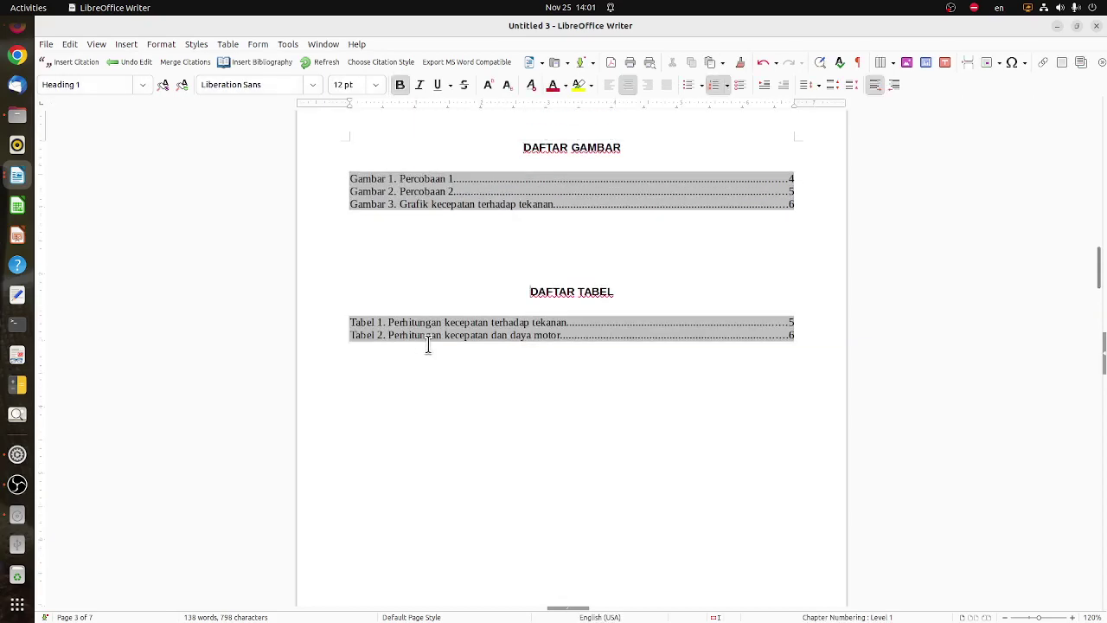
scroll(427, 343, "up", 5)
scroll(427, 344, "down", 8)
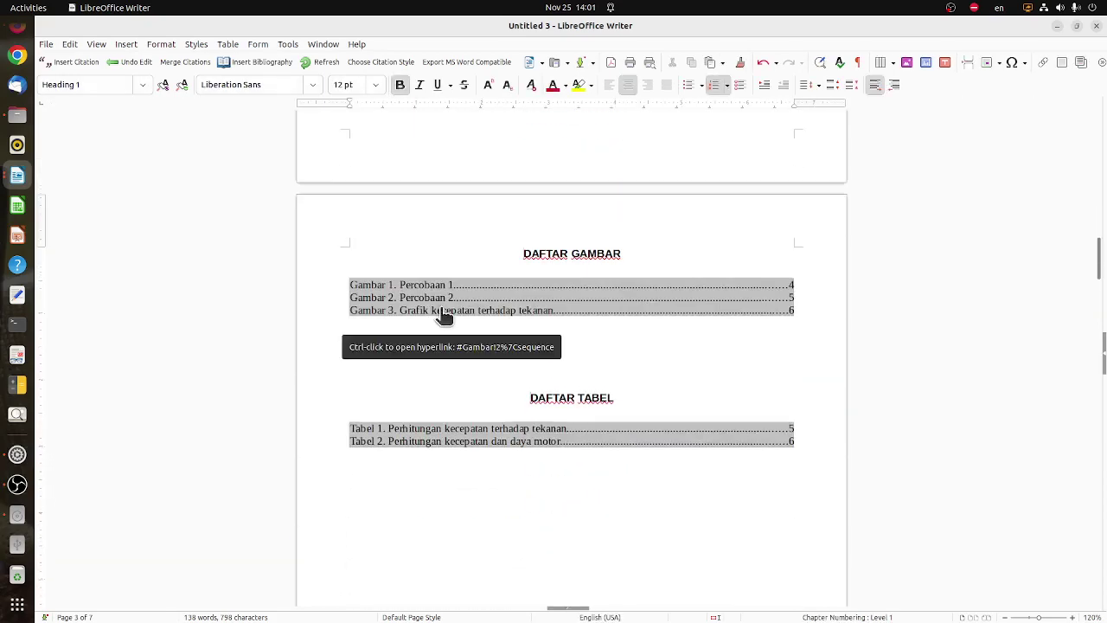
left_click(442, 313, "ctrl")
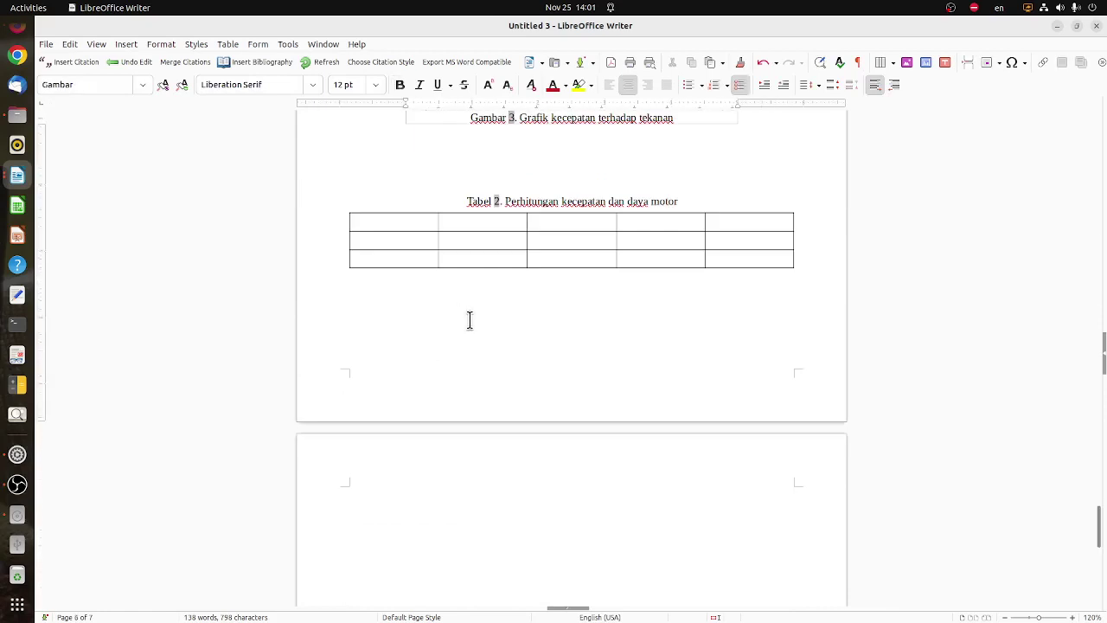
scroll(857, 372, "down", 8)
left_click(760, 394)
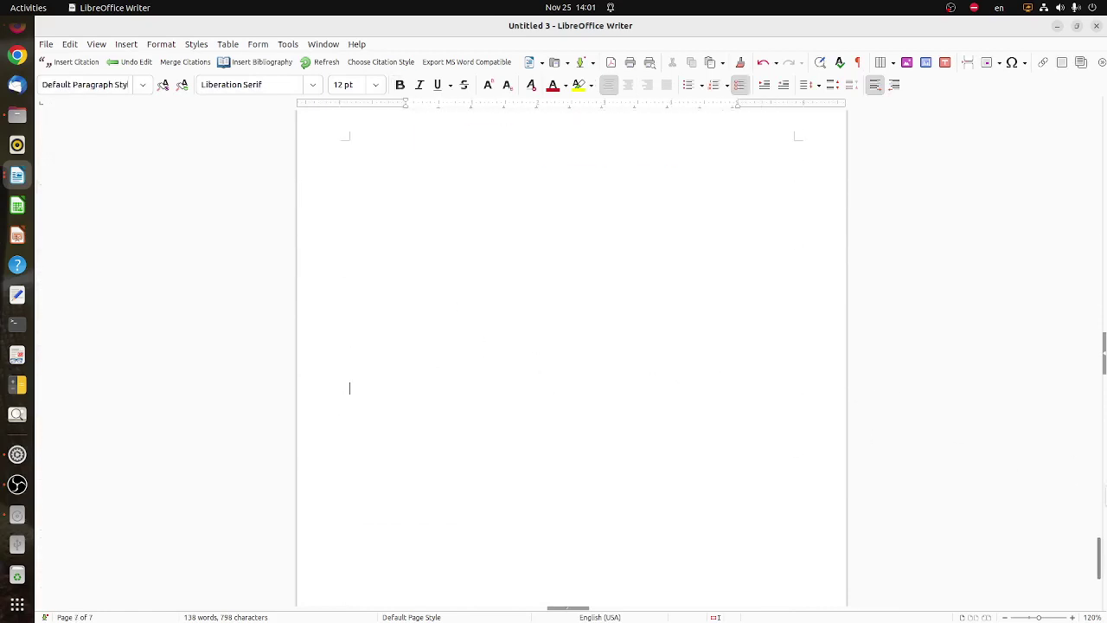
scroll(1101, 545, "down", 1)
left_click_drag(1091, 489, 1102, 99)
scroll(701, 361, "down", 10)
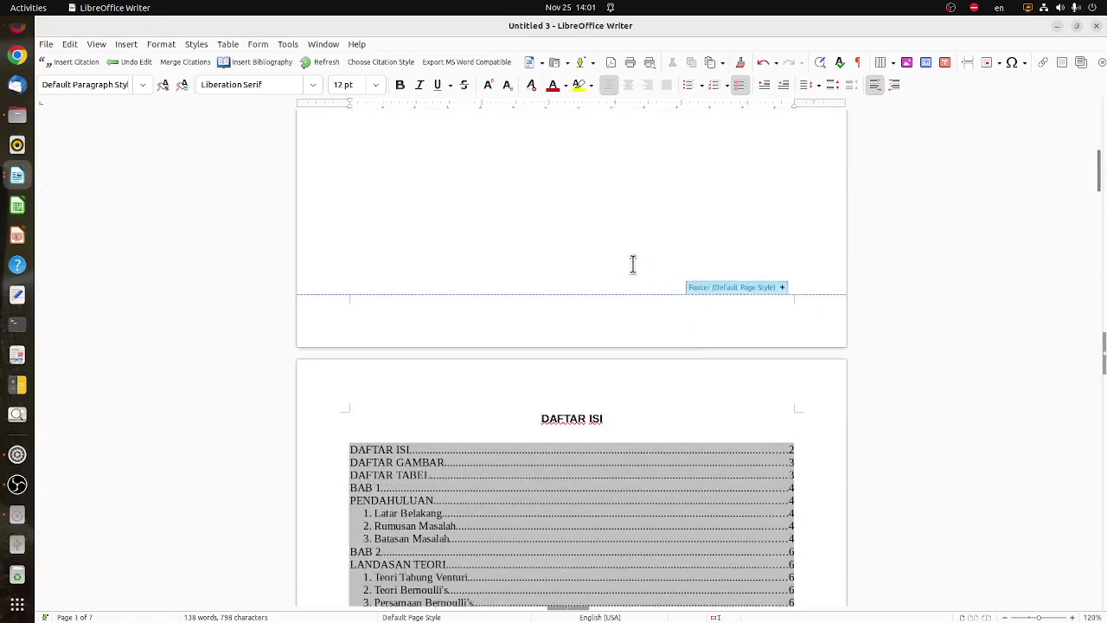
scroll(713, 393, "down", 3)
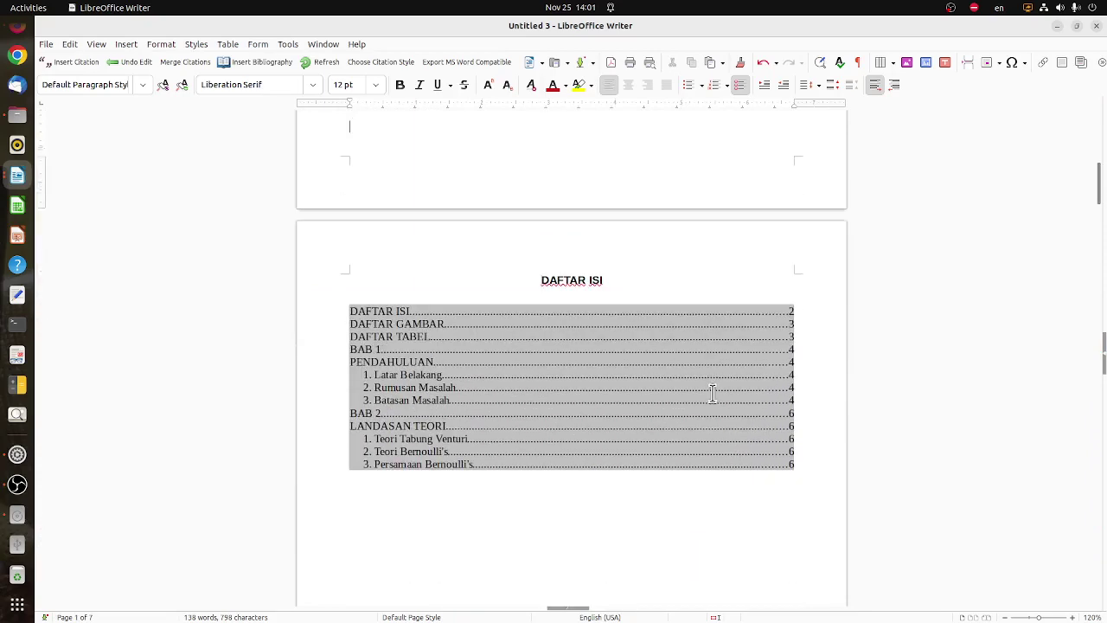
Review the finished table of contents, list of figures and list of tables on the document's front pages
scroll(714, 386, "up", 4)
scroll(574, 294, "up", 5)
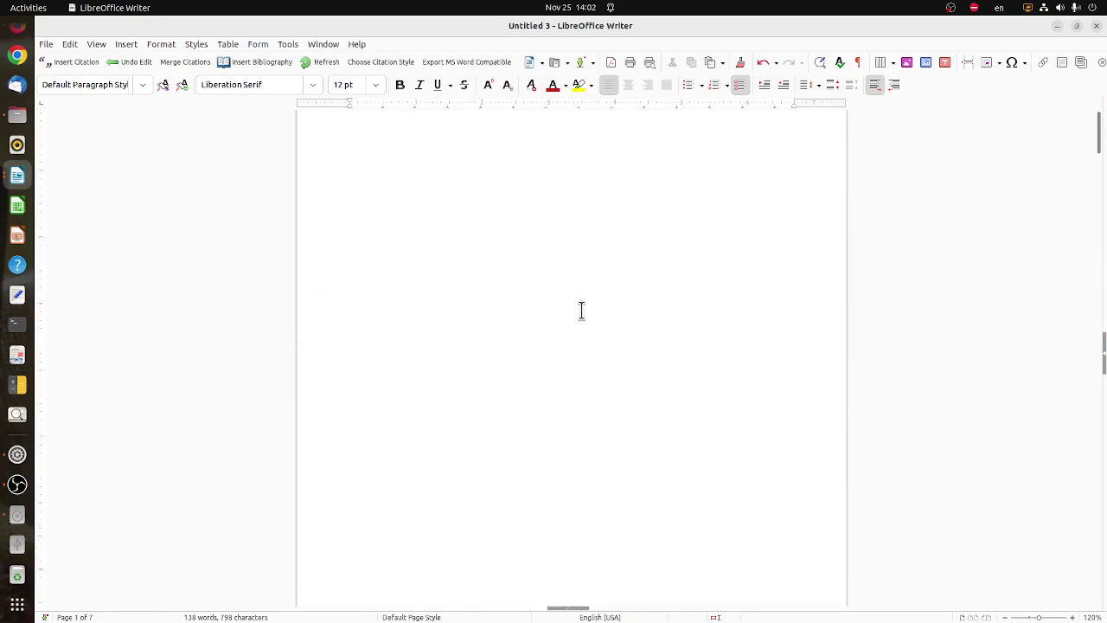
scroll(584, 314, "down", 1)
scroll(584, 313, "down", 4)
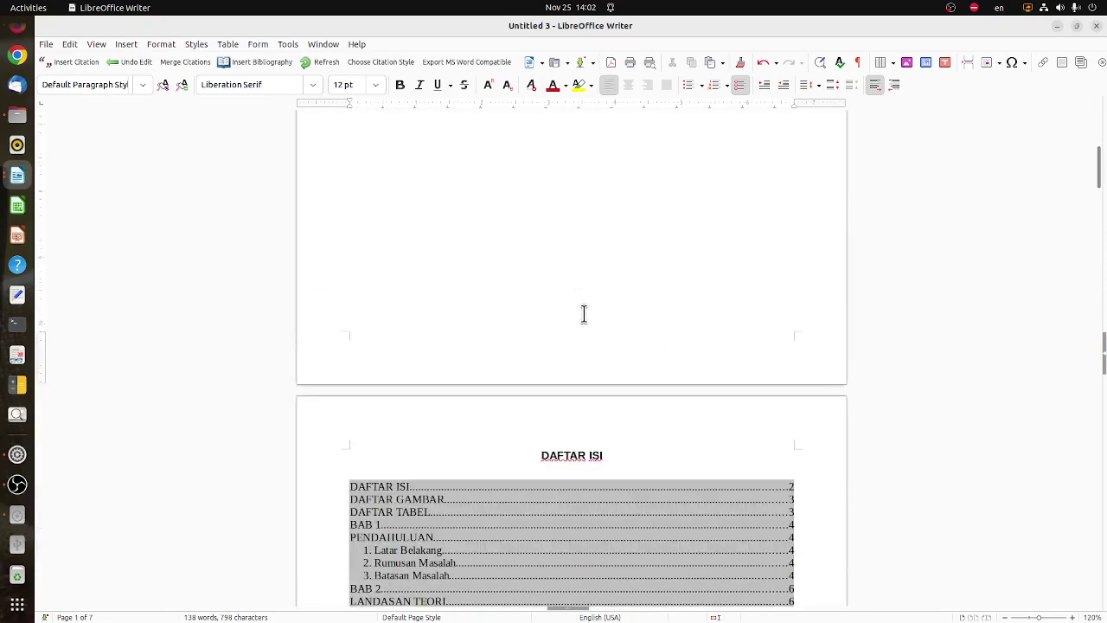
scroll(738, 382, "down", 7)
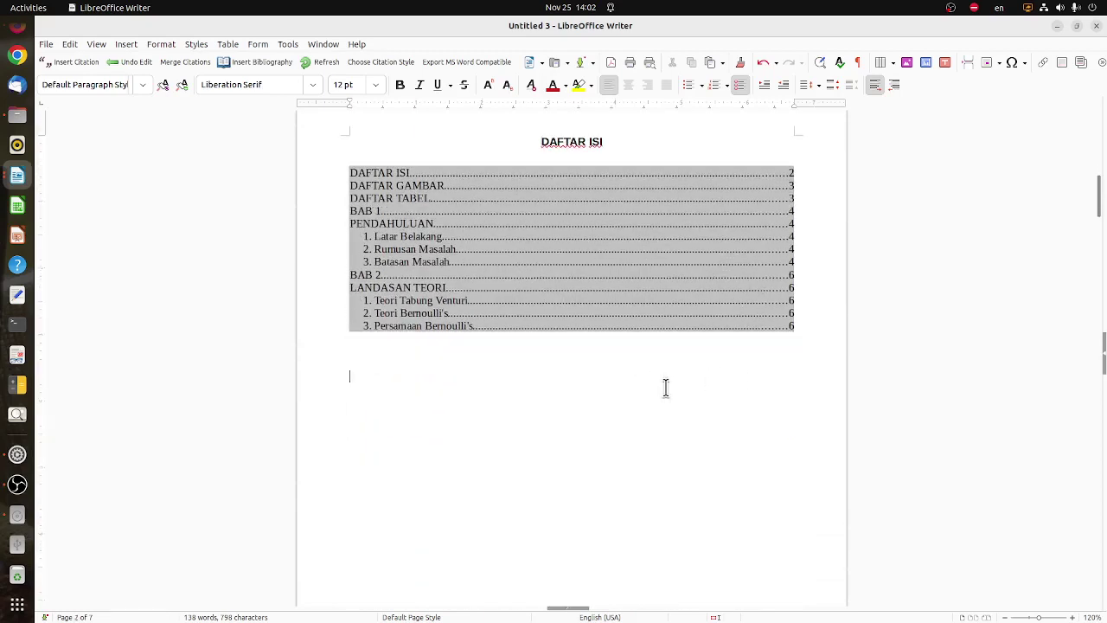
scroll(592, 340, "down", 18)
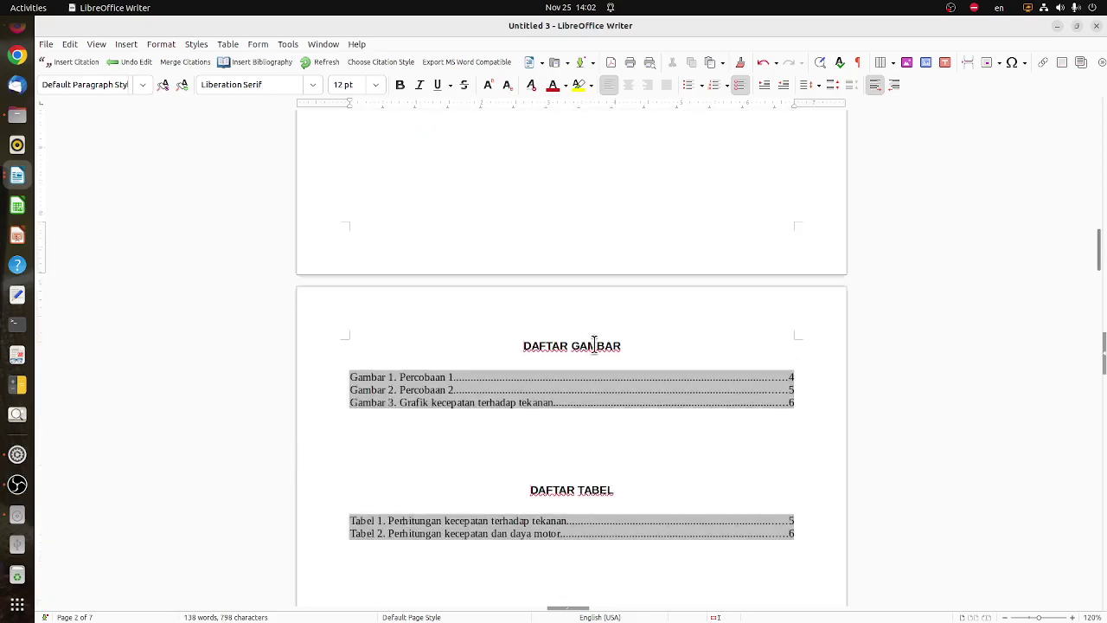
scroll(595, 344, "down", 5)
scroll(593, 343, "up", 2)
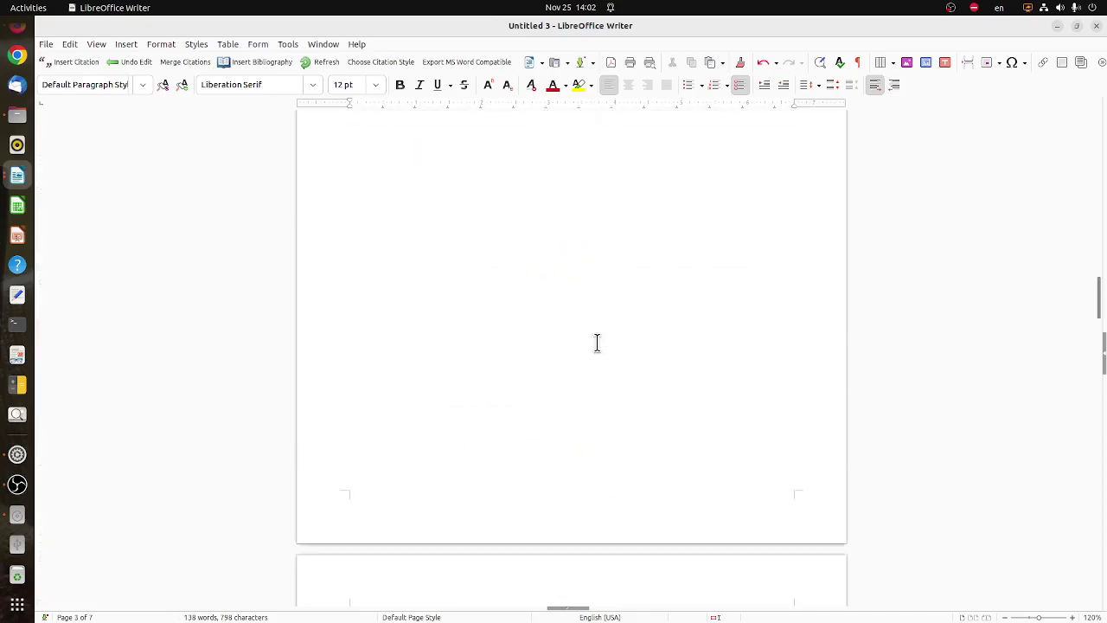
scroll(595, 343, "down", 9)
scroll(600, 336, "up", 5)
scroll(601, 336, "up", 8)
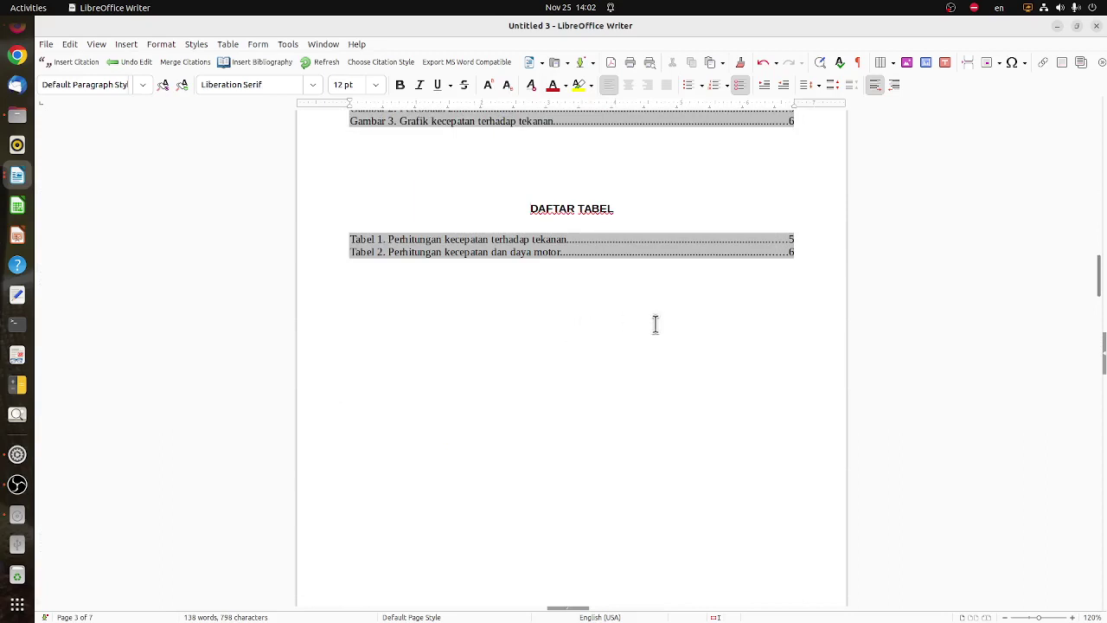
scroll(641, 325, "up", 2)
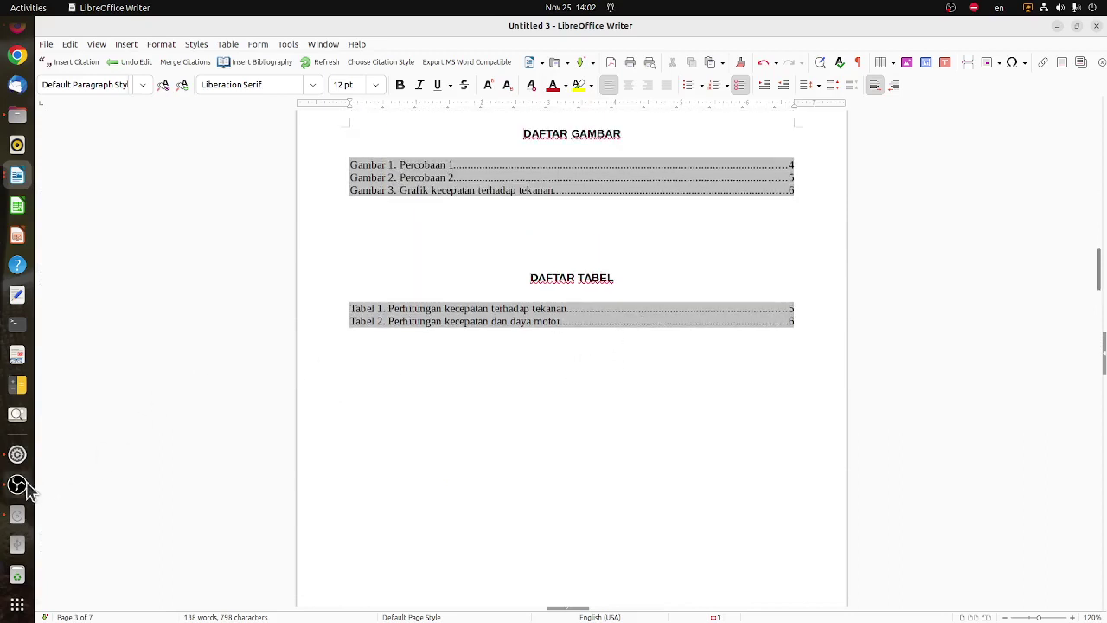